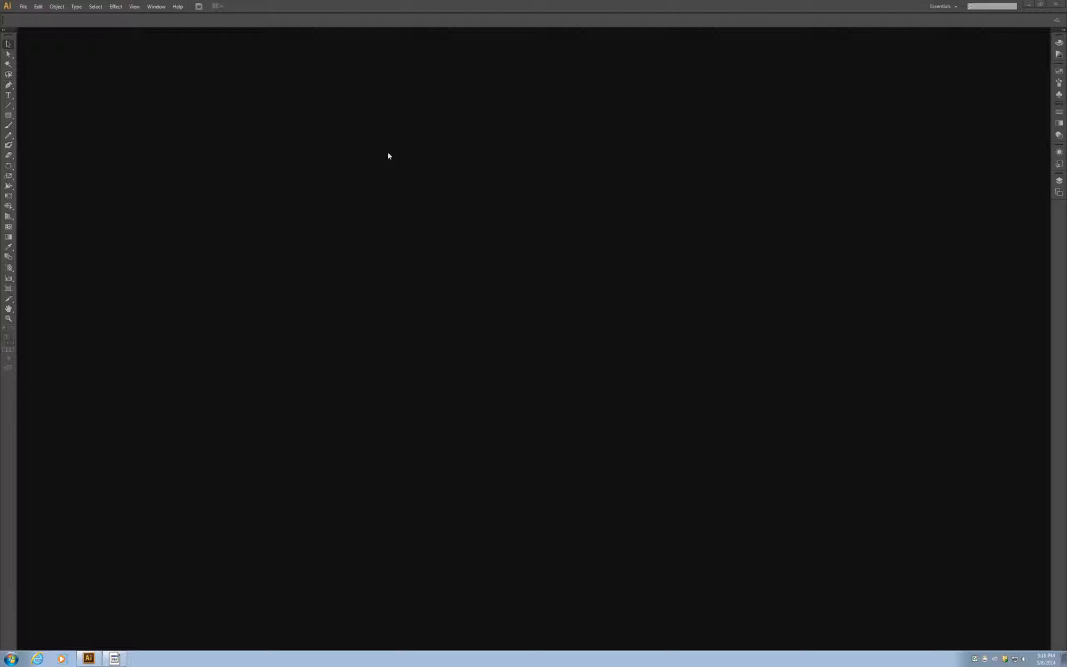
pyautogui.click(23, 8)
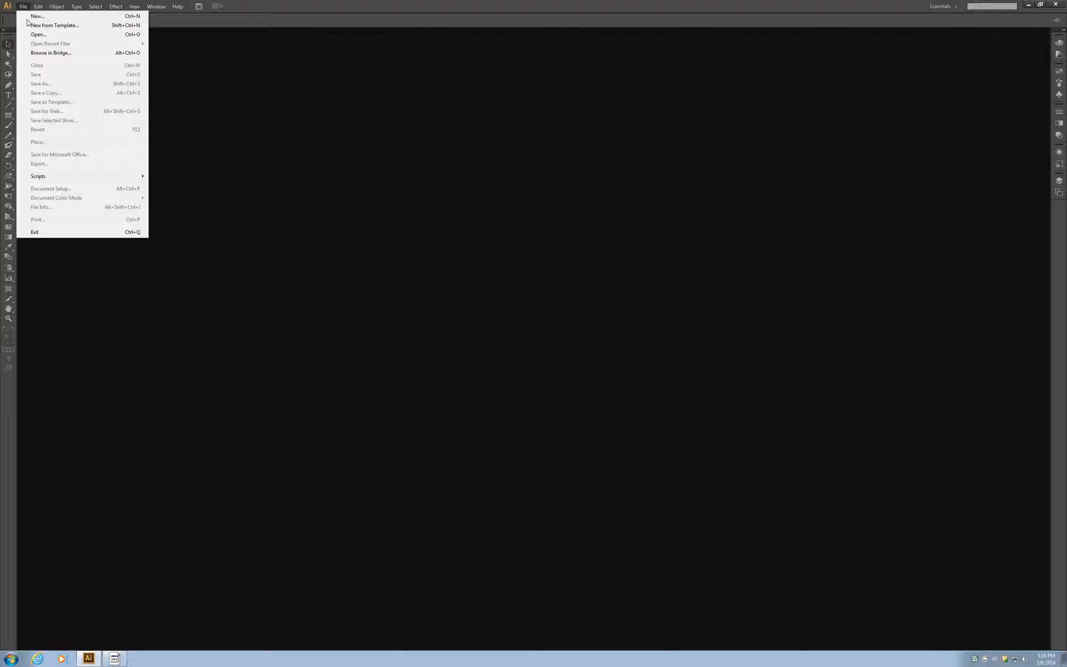
pyautogui.click(31, 35)
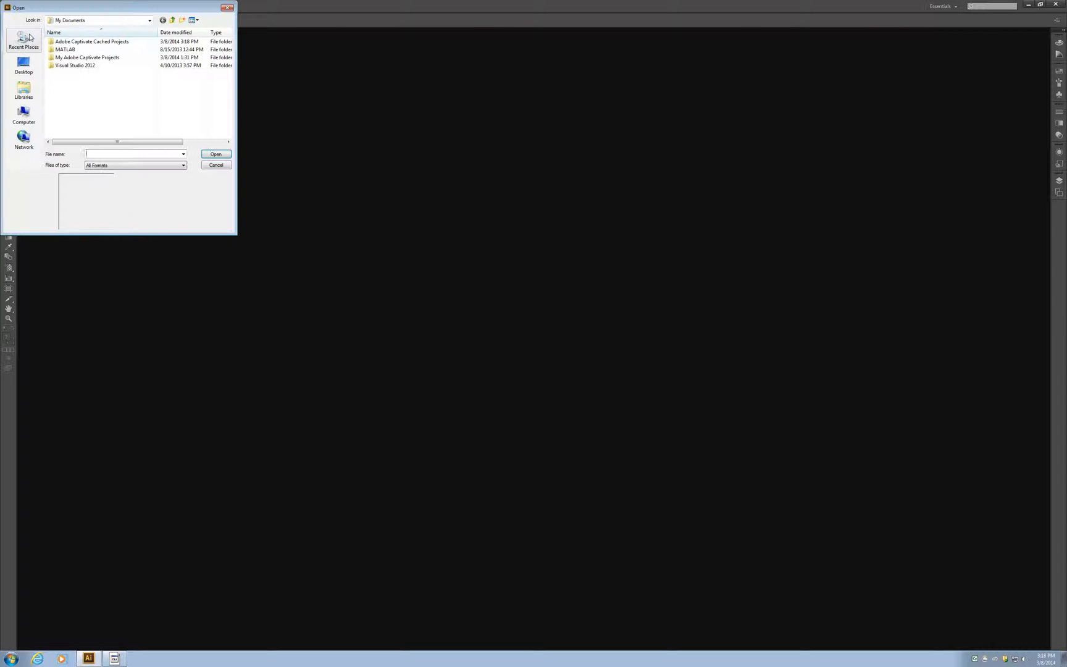
pyautogui.press('Escape')
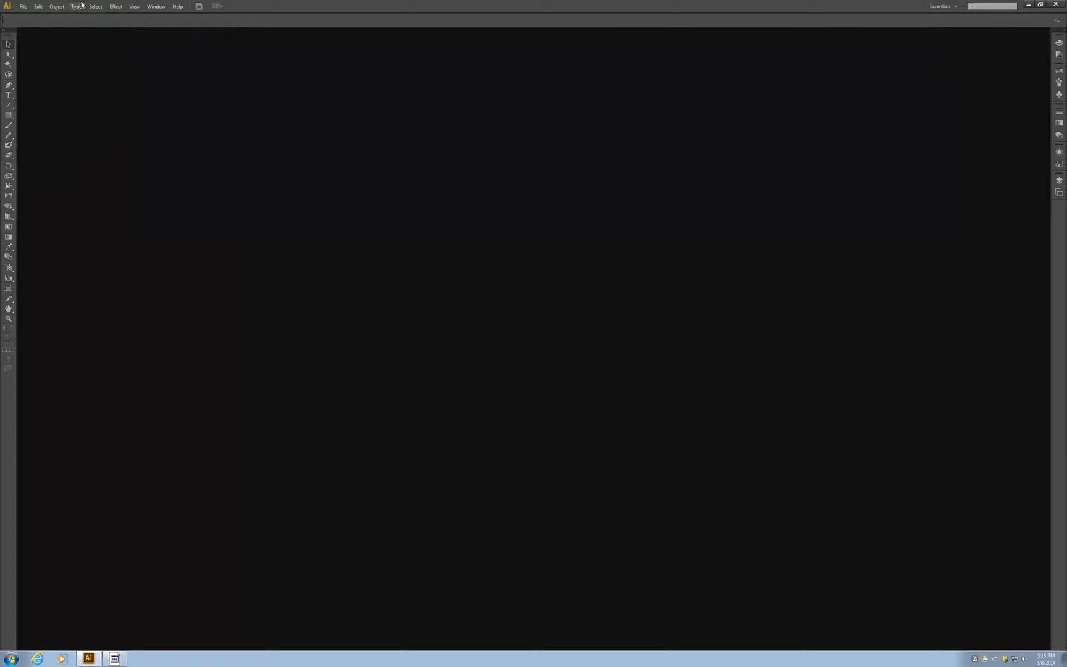
# Step: Create a new portrait Letter-size print document named Practice
pyautogui.click(27, 9)
pyautogui.click(30, 19)
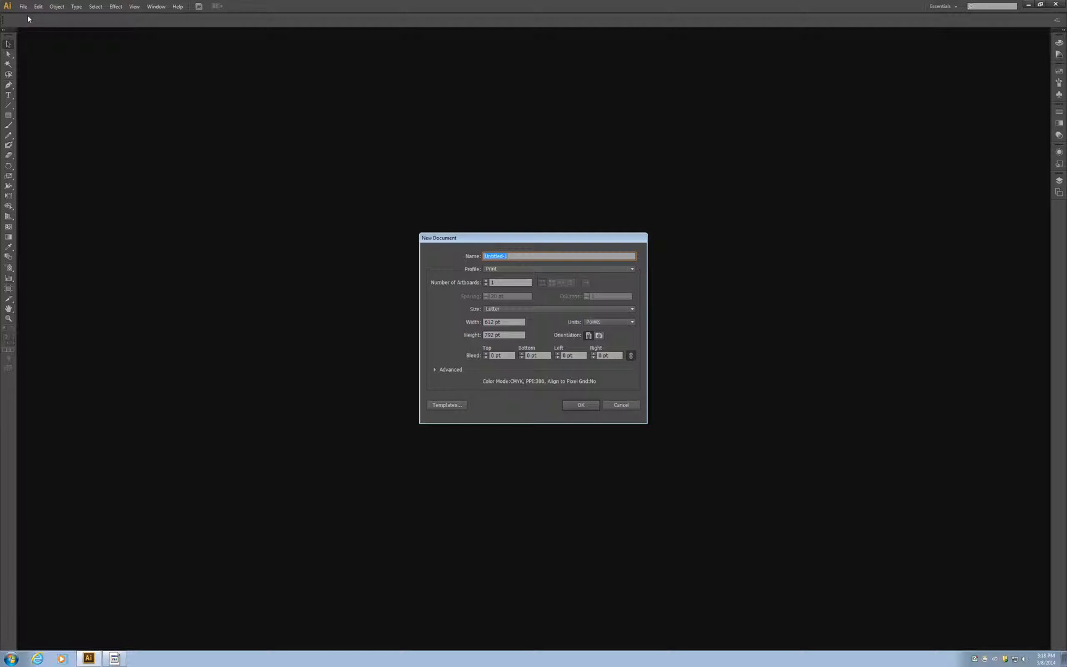
pyautogui.write('Practice')
pyautogui.click(514, 322)
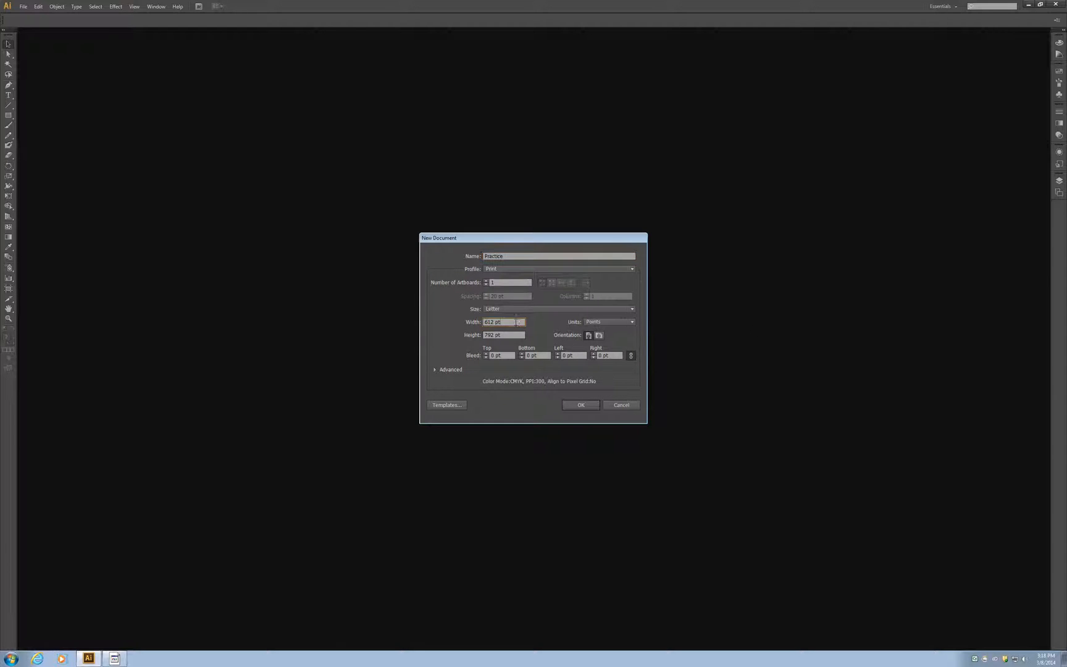
pyautogui.click(514, 335)
pyautogui.click(599, 335)
pyautogui.click(578, 405)
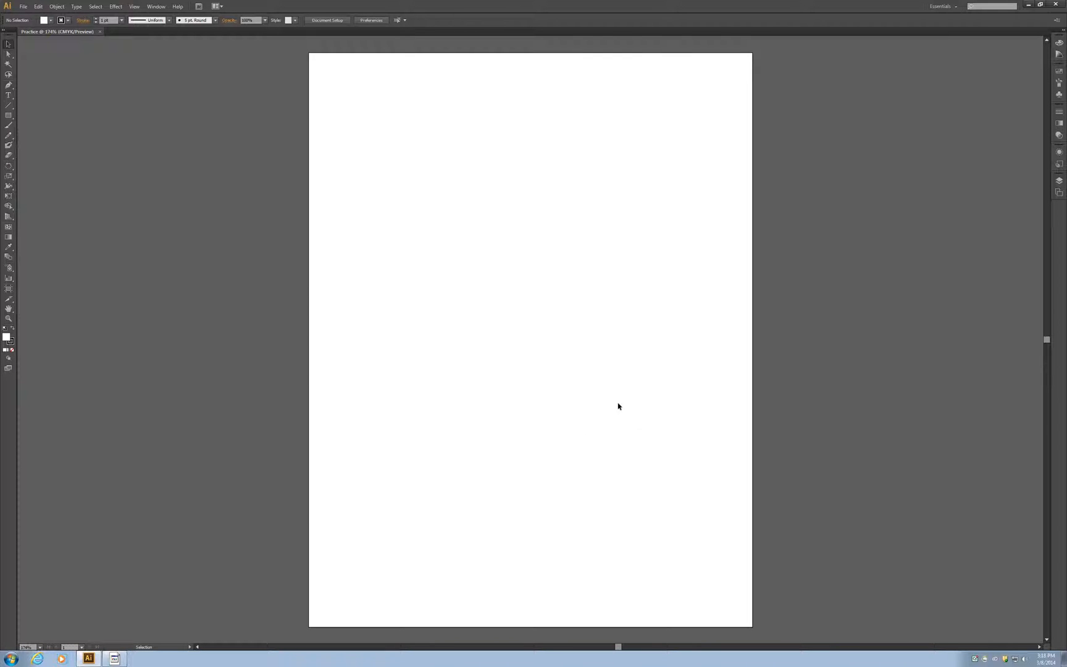
# Step: Draw a 15-point star about 237 pt wide near the middle of the page and shift it slightly down and right
pyautogui.click(9, 116)
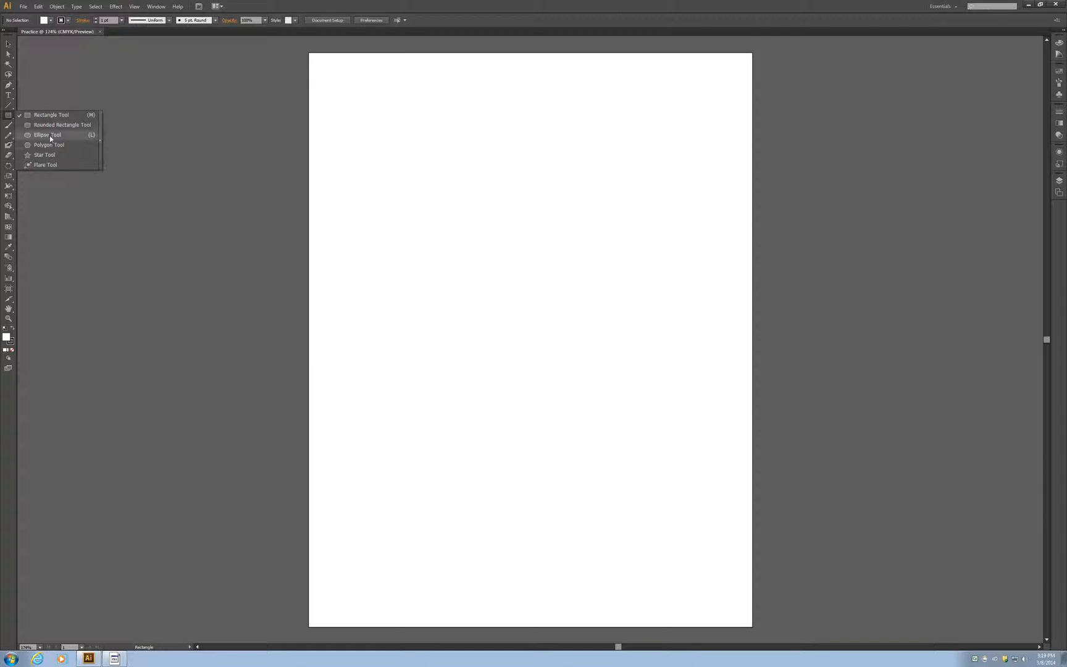
pyautogui.click(53, 157)
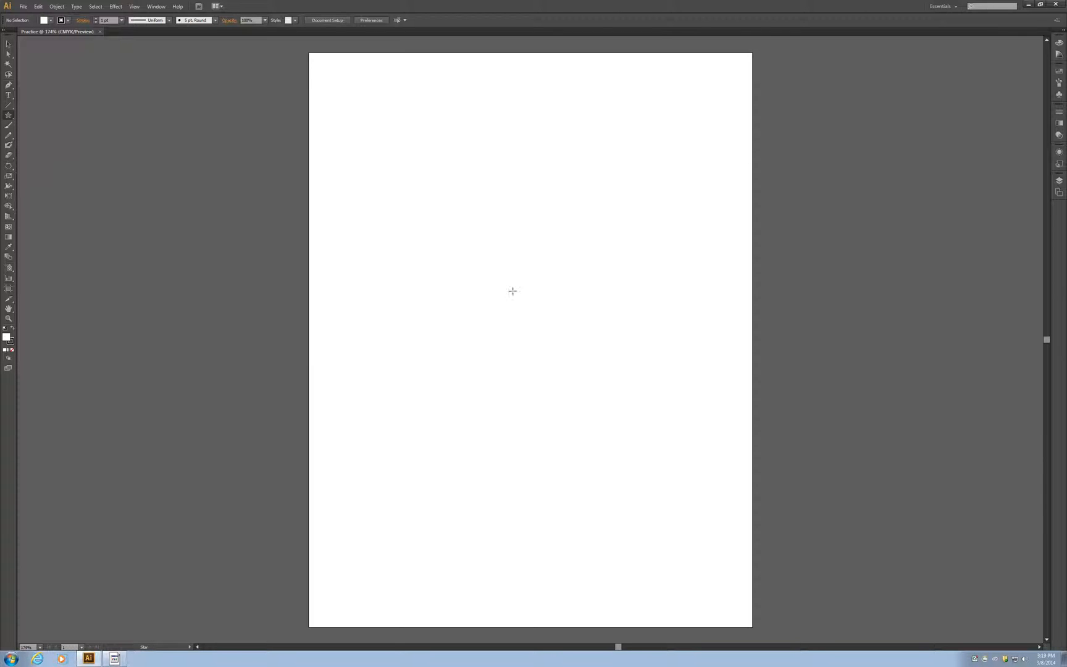
pyautogui.moveTo(479, 339); pyautogui.dragTo(449, 420)
pyautogui.press('Up')
pyautogui.press('Up')
pyautogui.press('Up')
pyautogui.press('Up')
pyautogui.press('Up')
pyautogui.press('Up')
pyautogui.press('Up')
pyautogui.press('Up')
pyautogui.press('Up')
pyautogui.press('Up')
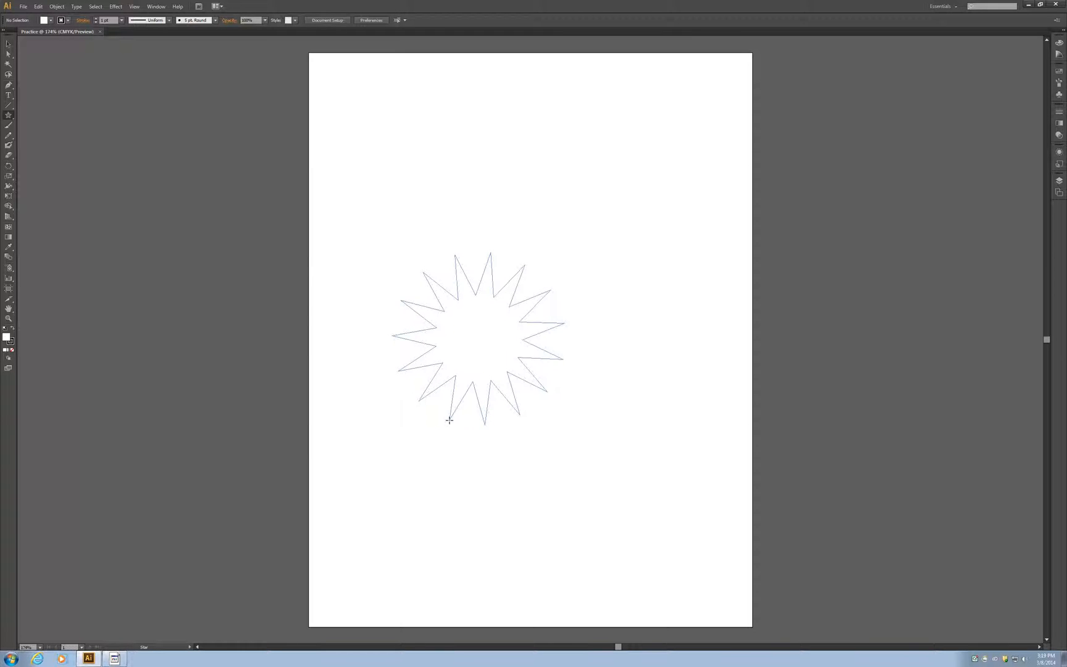
pyautogui.moveTo(449, 420); pyautogui.dragTo(449, 420)
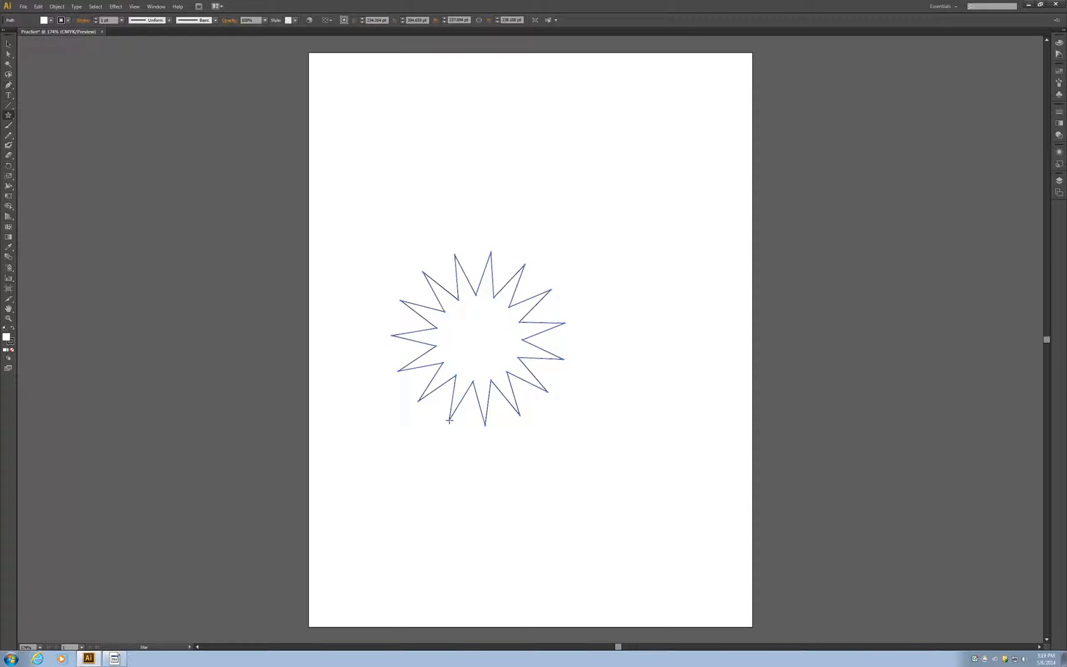
pyautogui.click(9, 47)
pyautogui.moveTo(485, 357)
pyautogui.mouseDown()
pyautogui.moveTo(553, 265)
pyautogui.moveTo(610, 242)
pyautogui.moveTo(489, 365)
pyautogui.mouseUp()
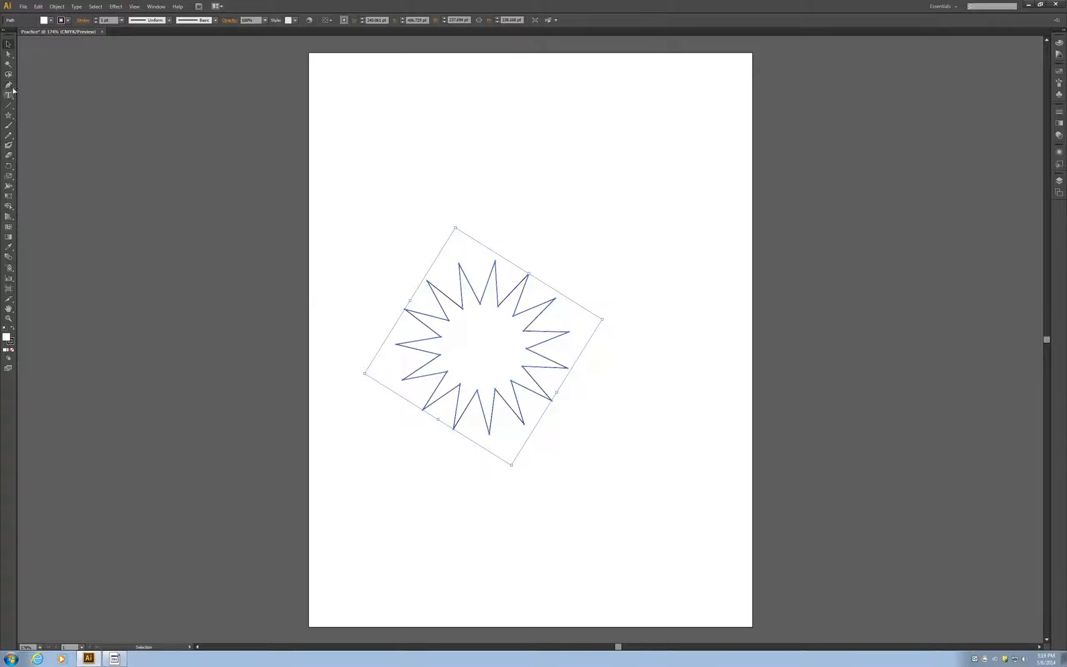
# Step: Fill the star with solid orange from the document's colour swatches
pyautogui.click(50, 20)
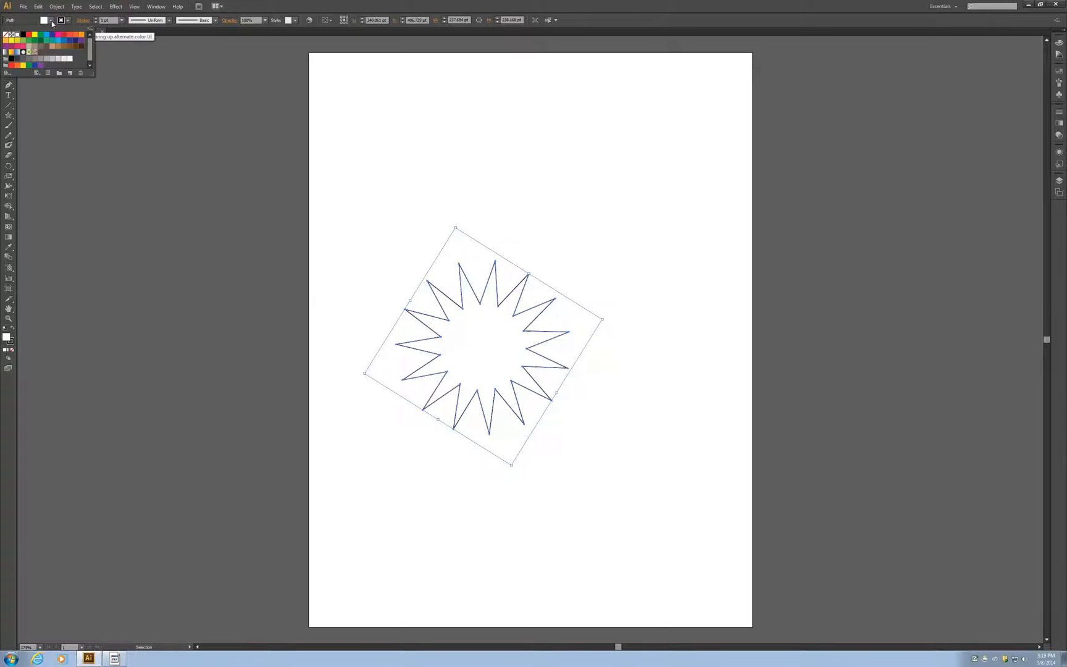
pyautogui.click(8, 73)
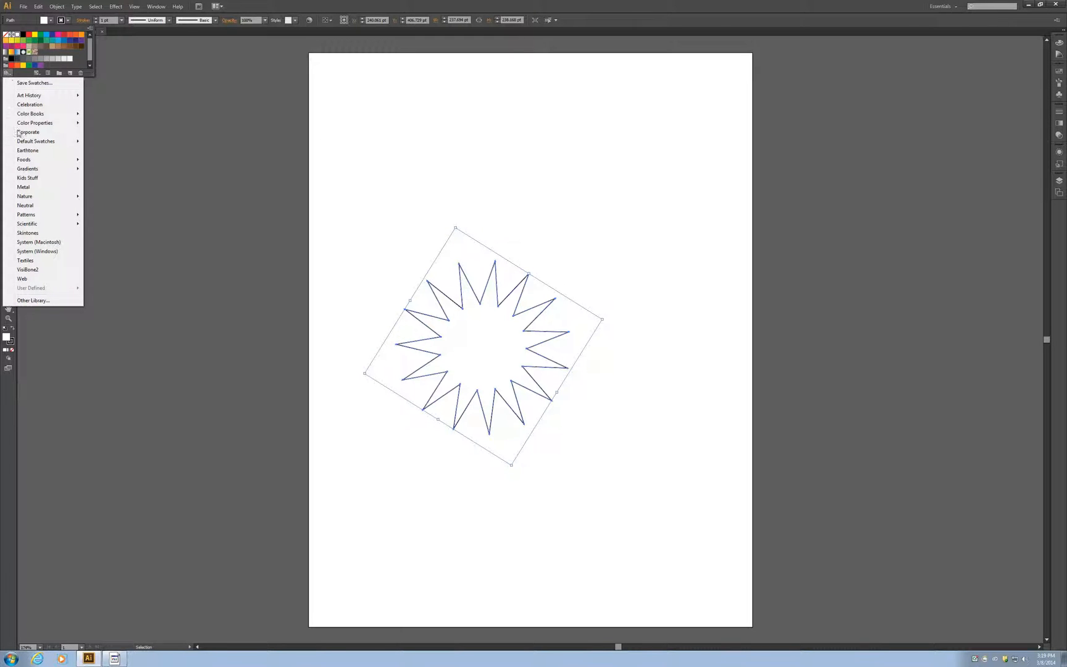
pyautogui.moveTo(24, 201)
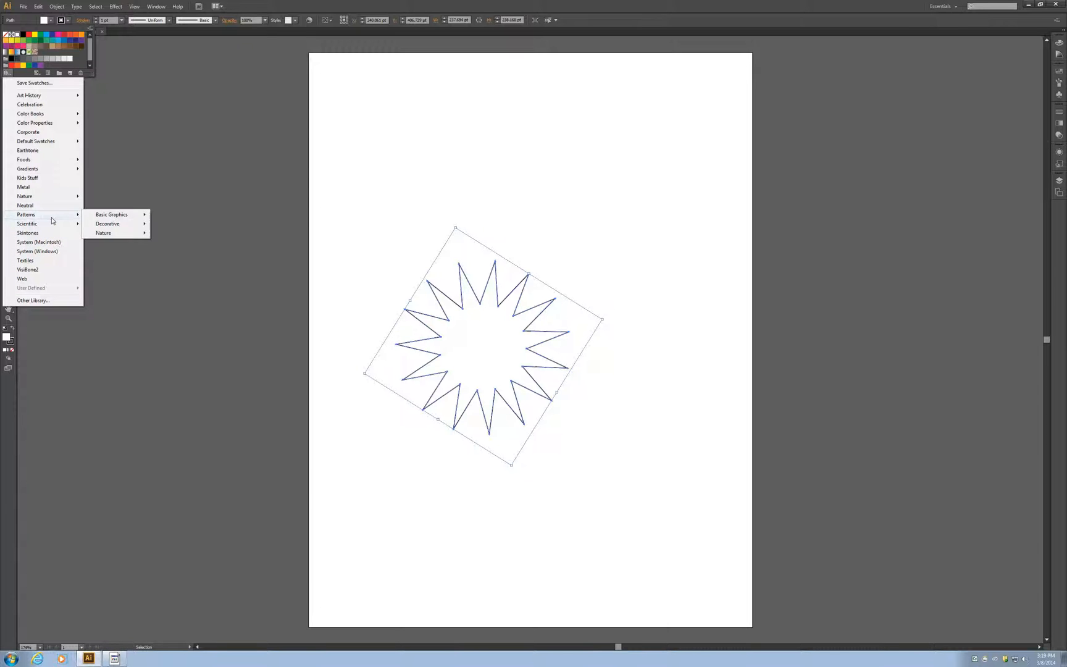
pyautogui.click(17, 66)
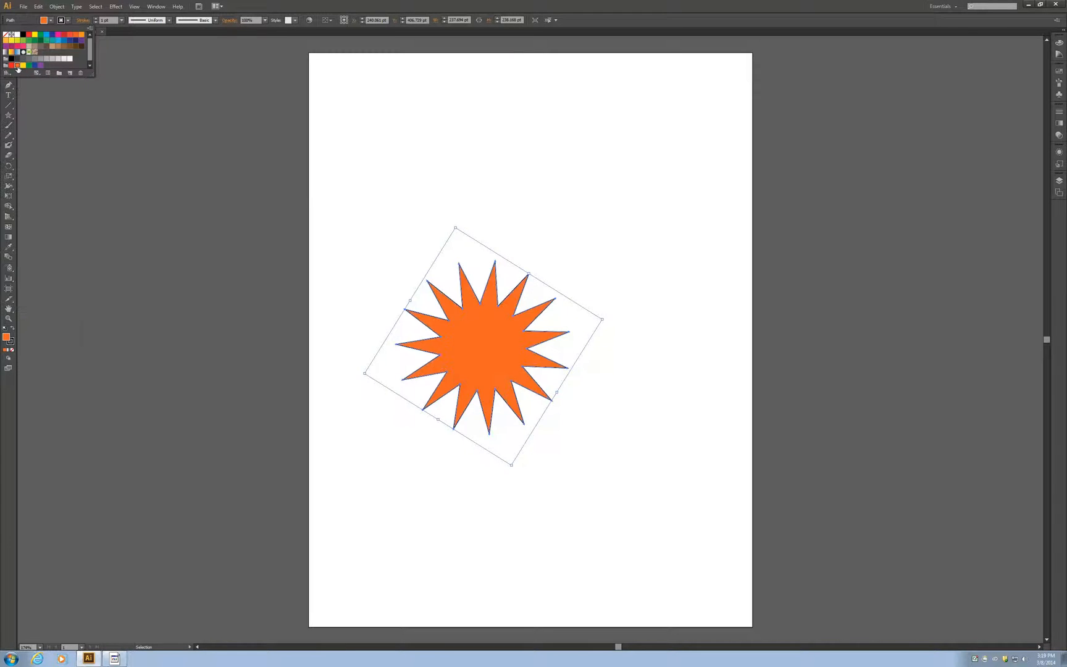
# Step: Apply the default white-to-black linear gradient to the star and place the gradient settings beside the artboard
pyautogui.click(9, 242)
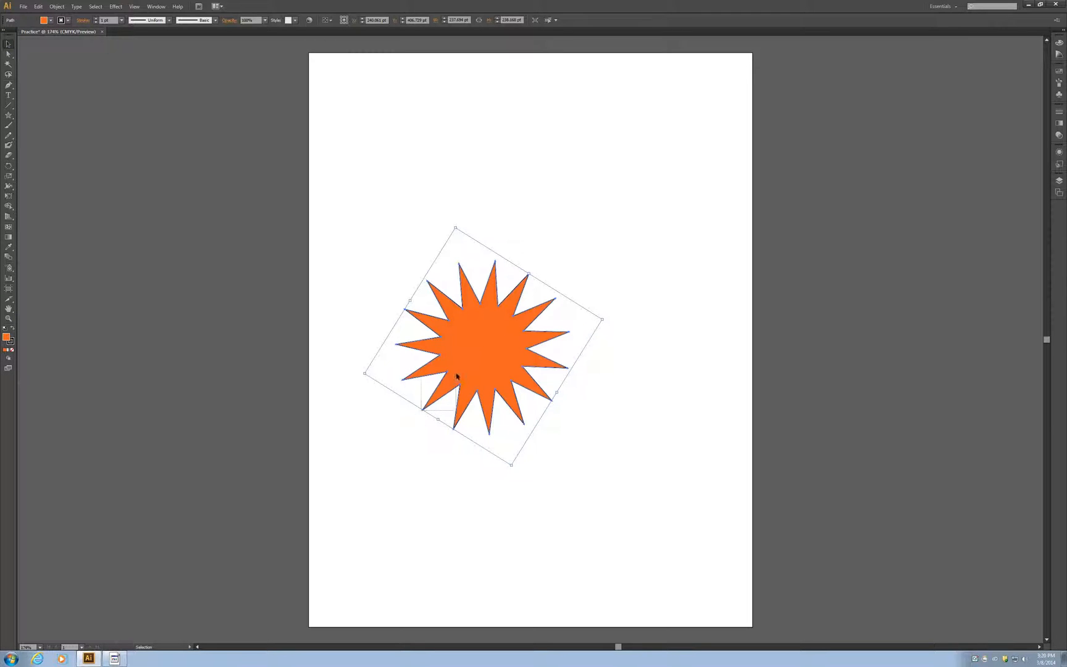
pyautogui.click(6, 238)
pyautogui.moveTo(420, 411)
pyautogui.mouseDown()
pyautogui.moveTo(486, 345)
pyautogui.moveTo(530, 276)
pyautogui.mouseUp()
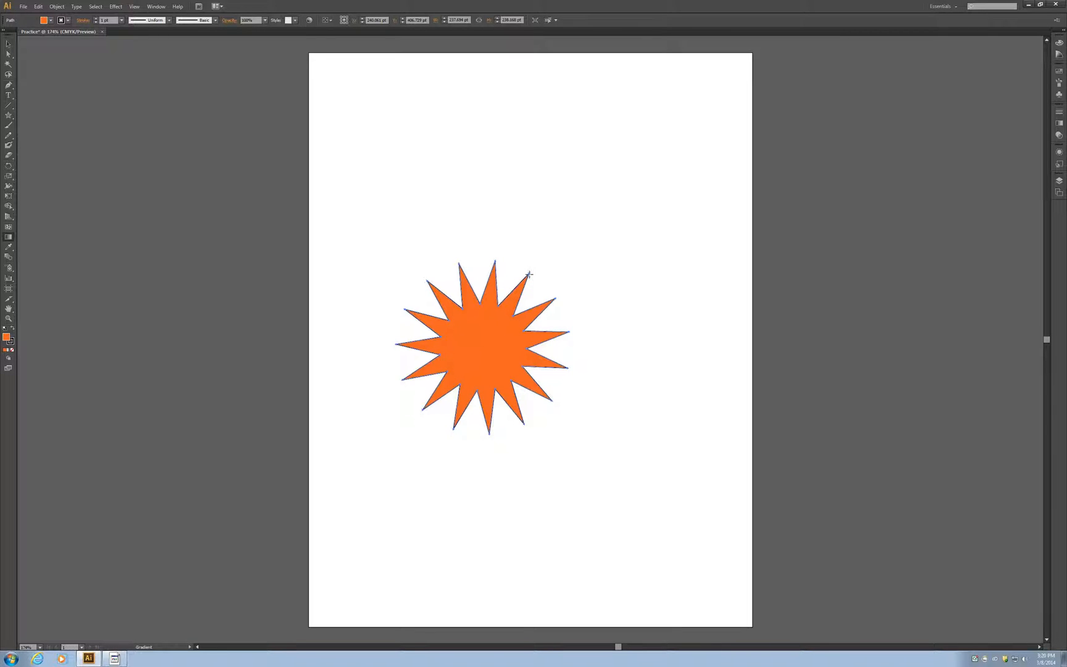
pyautogui.click(529, 274)
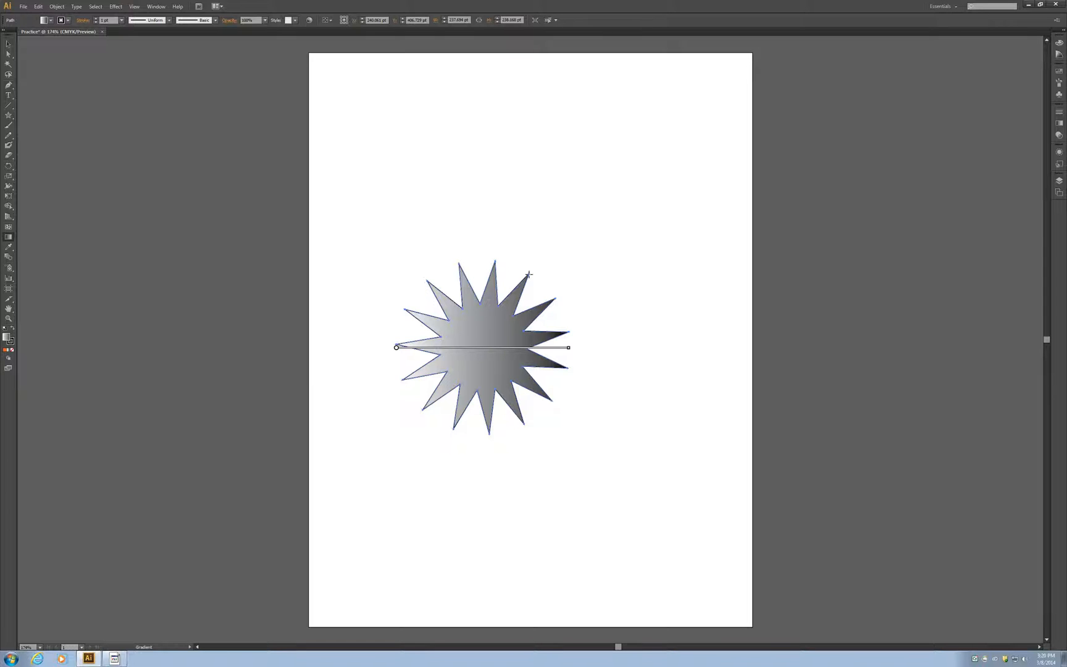
pyautogui.click(9, 352)
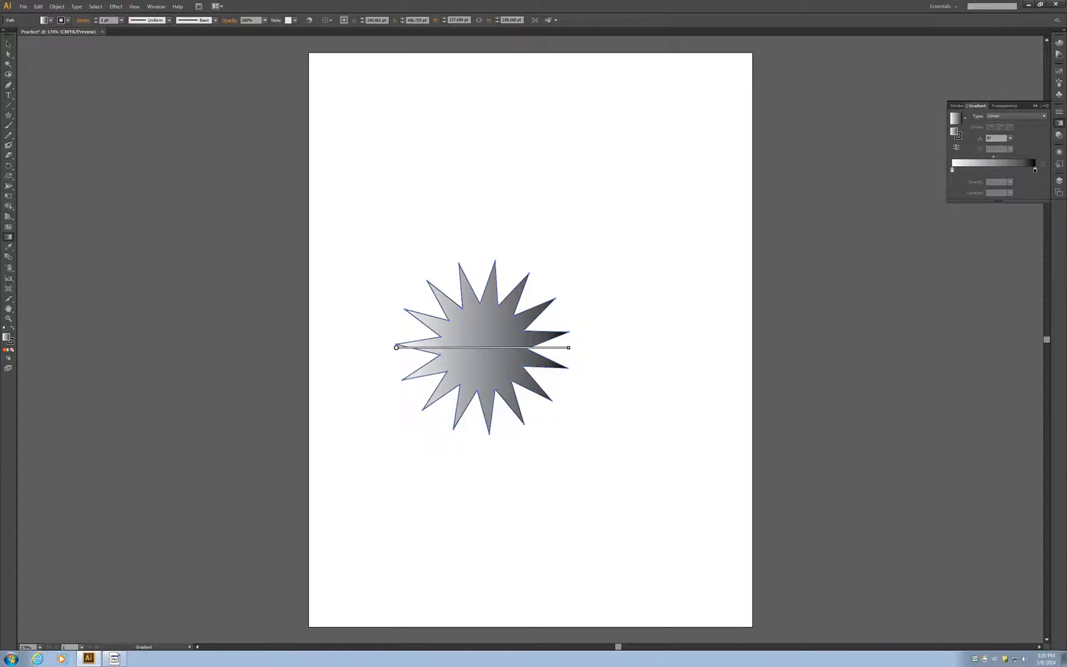
pyautogui.moveTo(1026, 105); pyautogui.dragTo(862, 57)
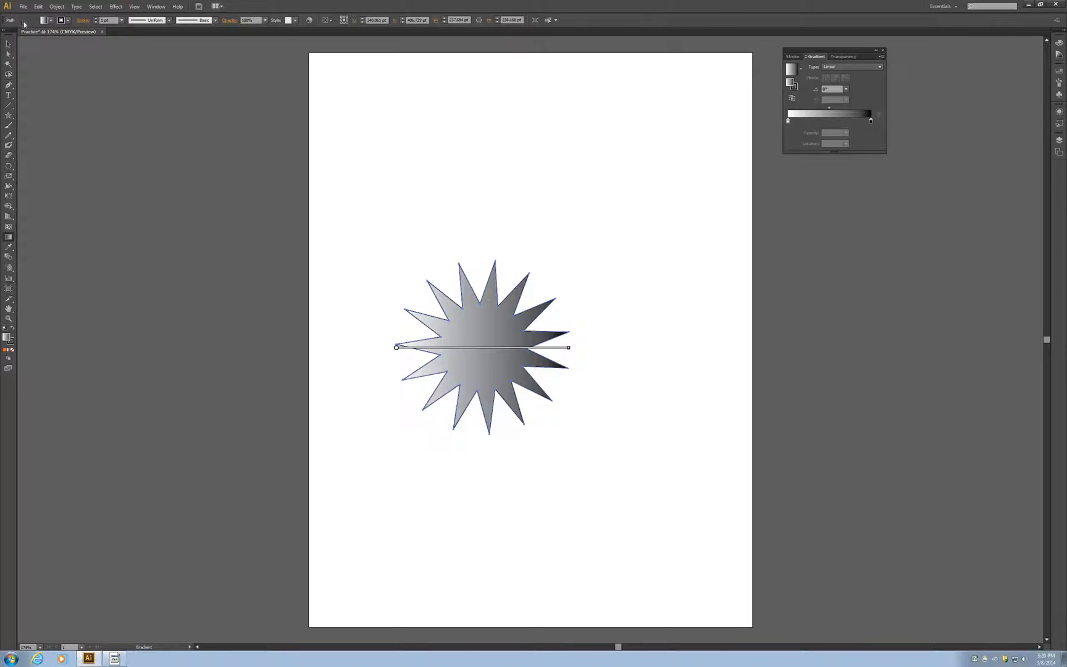
# Step: Open the Bright swatch library and place it next to the gradient settings, clear of the star
pyautogui.click(48, 21)
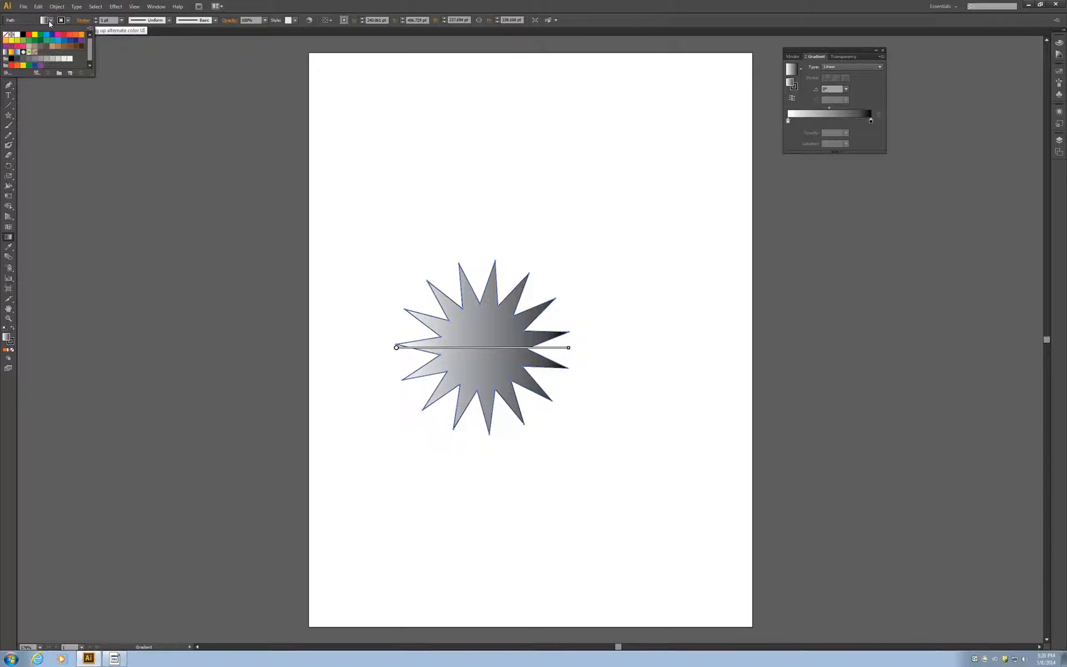
pyautogui.click(8, 73)
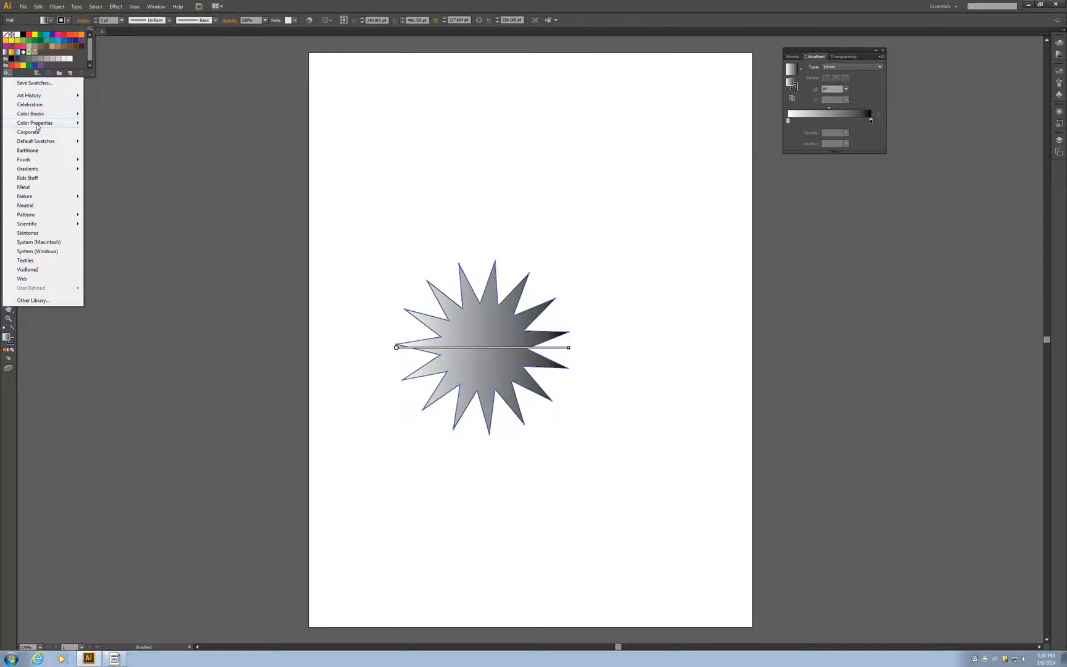
pyautogui.moveTo(37, 127)
pyautogui.click(113, 126)
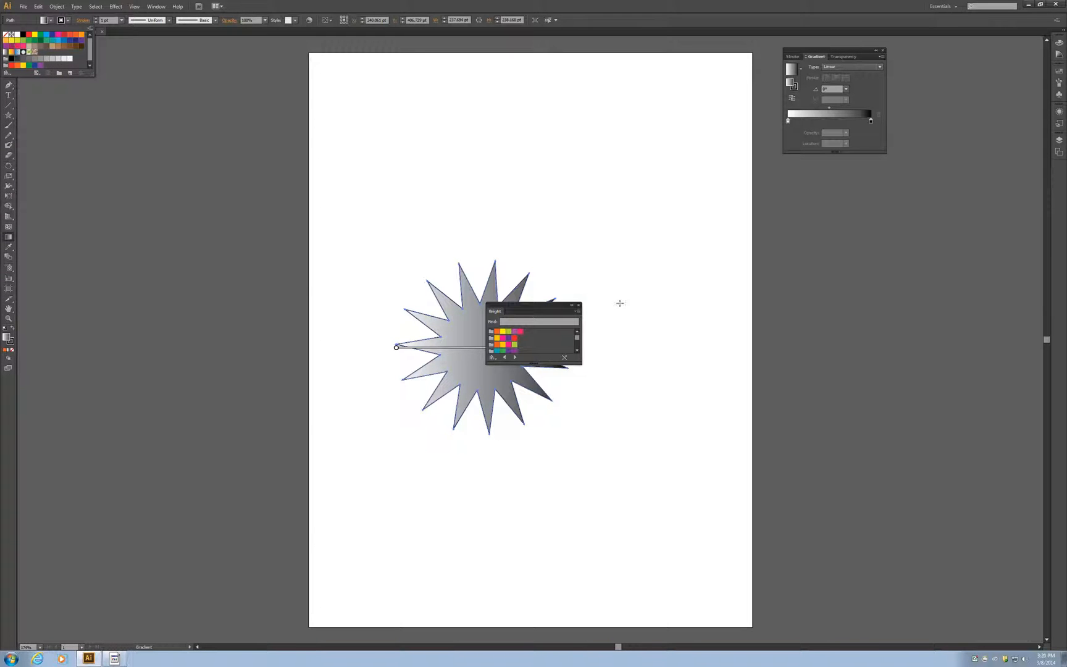
pyautogui.click(541, 305)
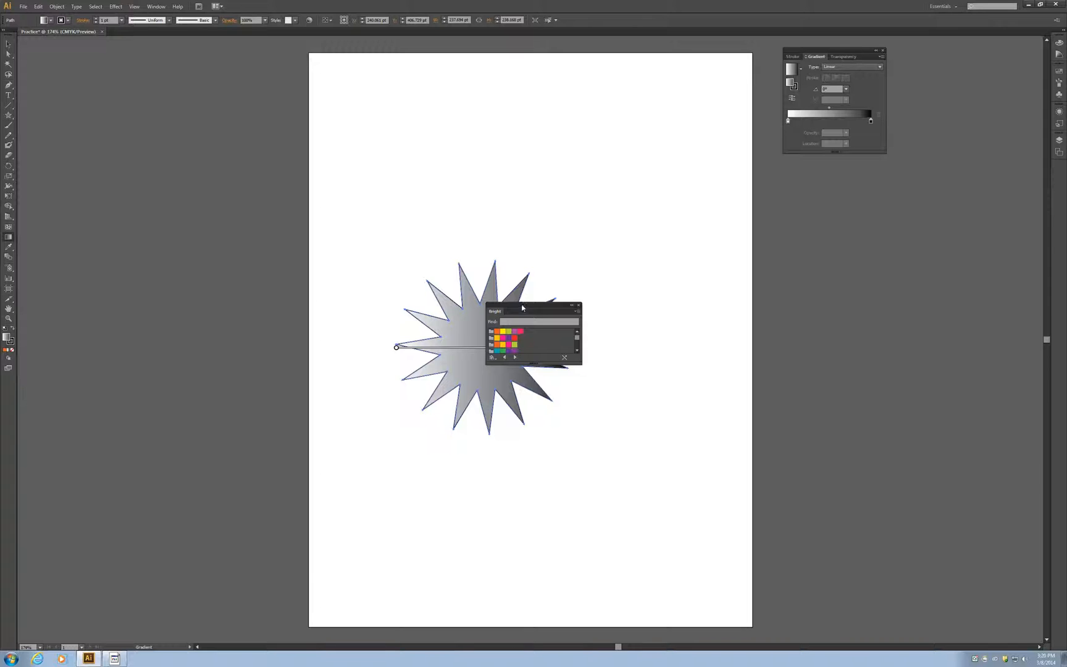
pyautogui.moveTo(523, 309); pyautogui.dragTo(928, 50)
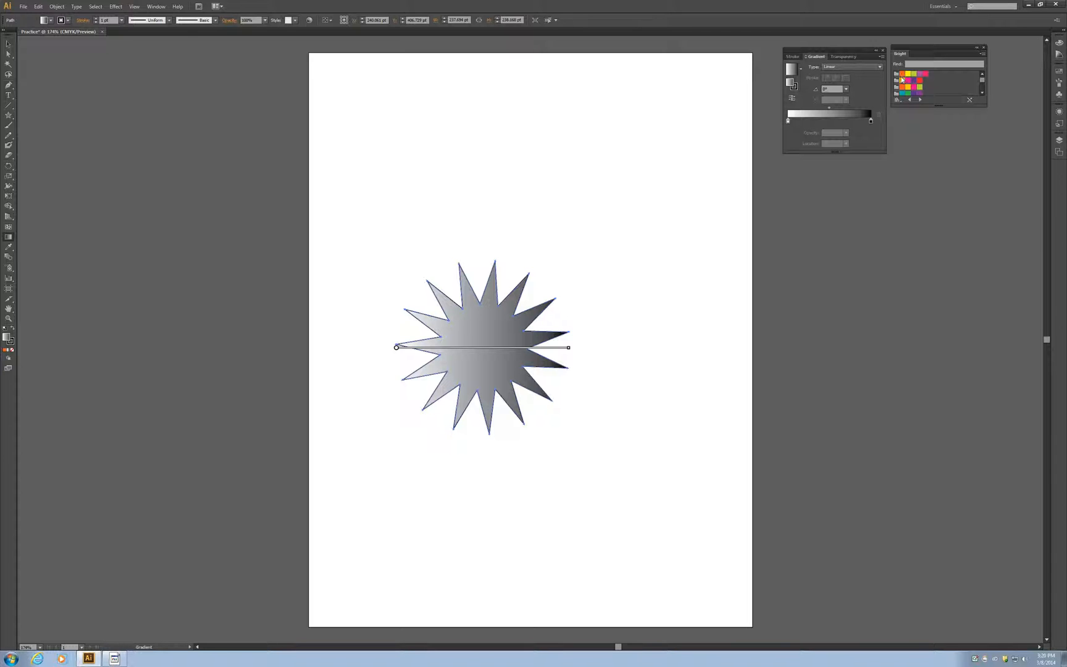
# Step: Recolour the star's linear gradient with Bright swatches, using orange at both ends and golden yellow in the middle
pyautogui.moveTo(902, 75); pyautogui.dragTo(830, 123)
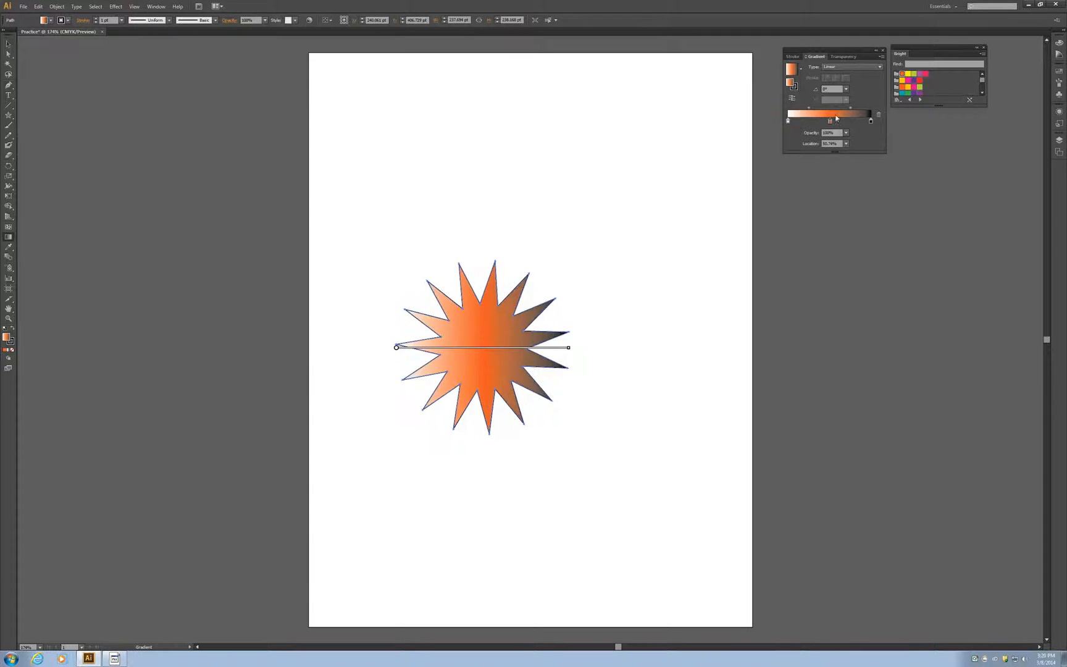
pyautogui.click(903, 87)
pyautogui.moveTo(902, 87); pyautogui.dragTo(854, 121)
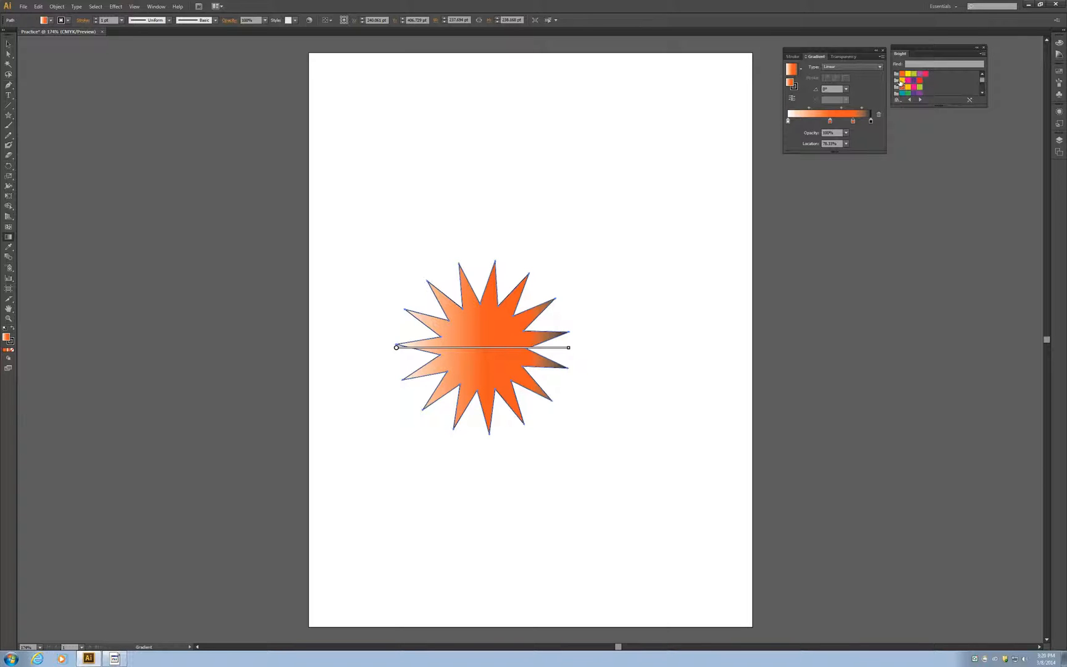
pyautogui.moveTo(900, 82); pyautogui.dragTo(872, 121)
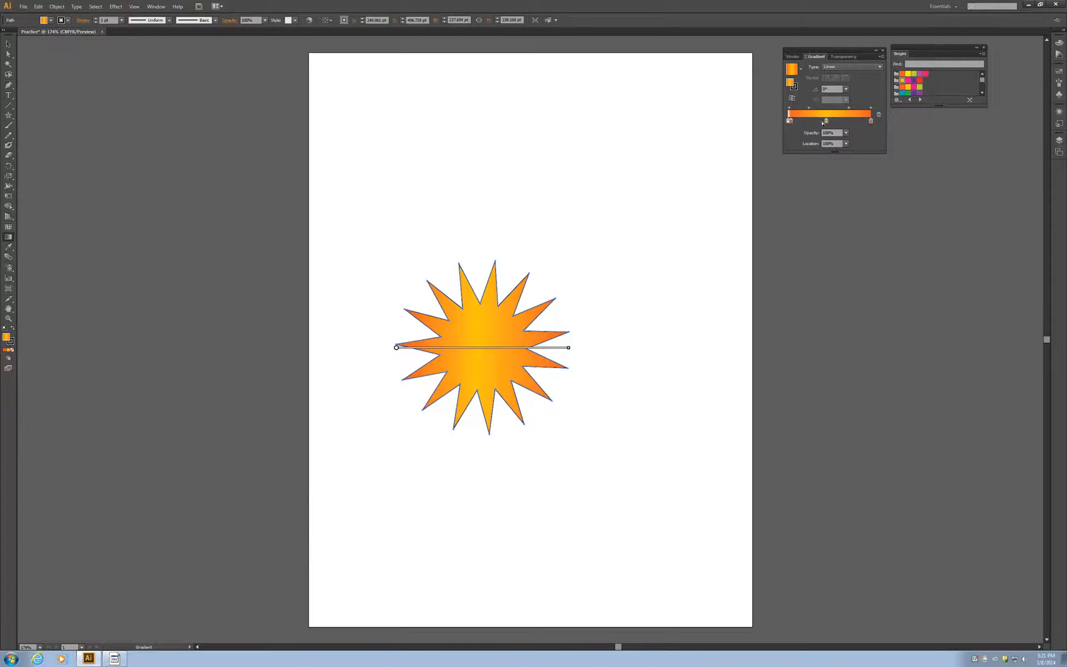
pyautogui.moveTo(790, 121); pyautogui.dragTo(787, 121)
pyautogui.click(7, 46)
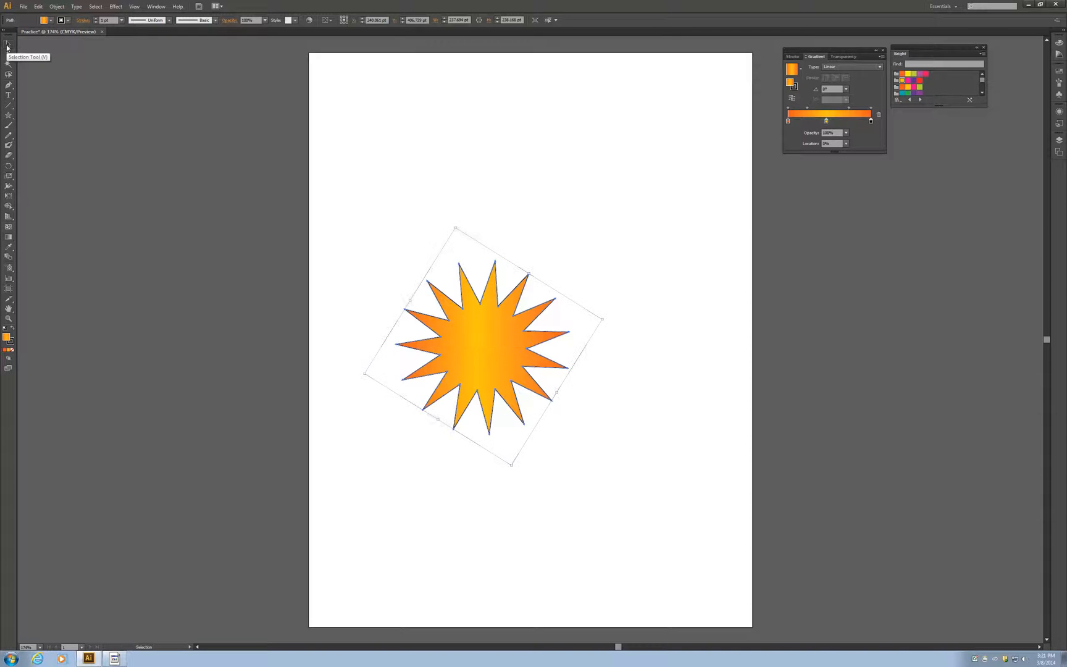
# Step: Add a lens flare about 248 pt wide to the star, centre it on the star's middle and deselect it
pyautogui.click(12, 121)
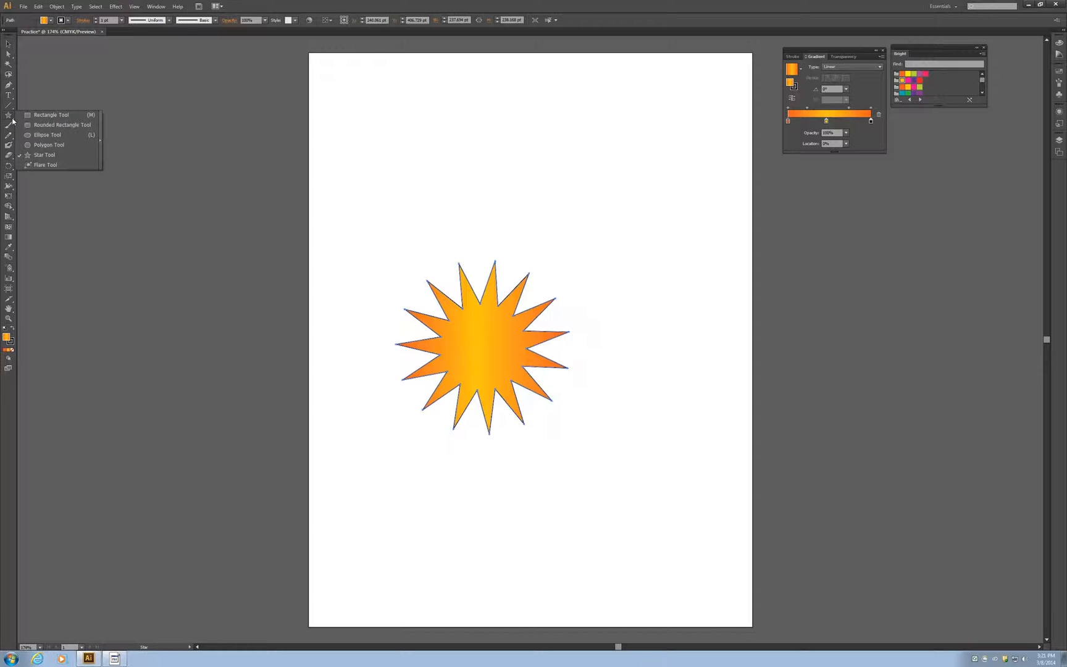
pyautogui.click(55, 164)
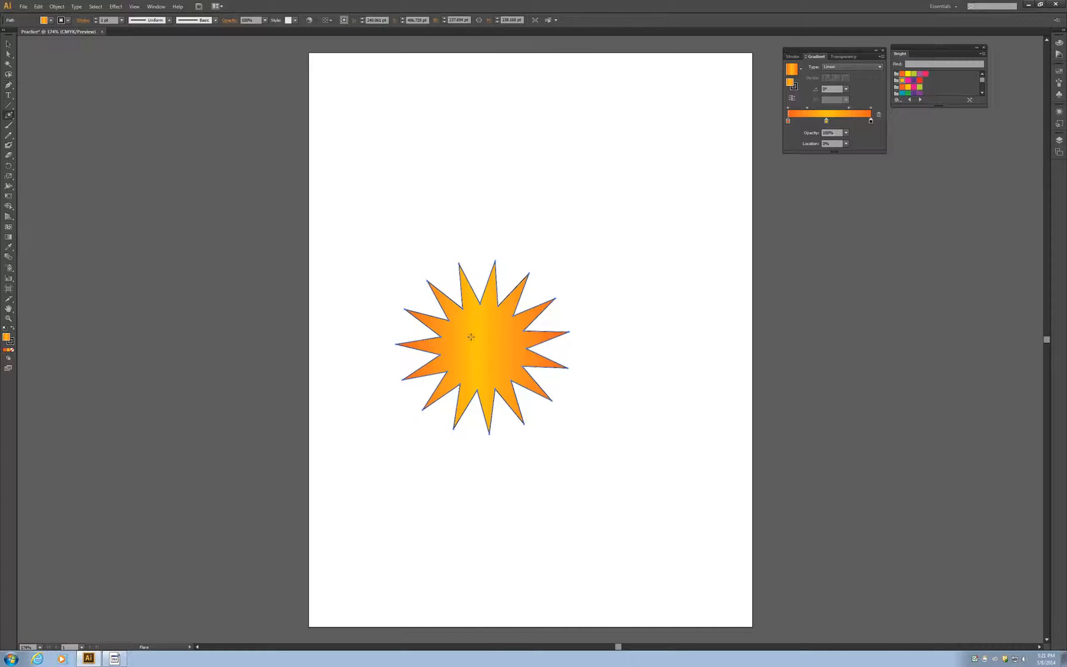
pyautogui.moveTo(470, 338)
pyautogui.mouseDown()
pyautogui.moveTo(491, 362)
pyautogui.moveTo(480, 349)
pyautogui.mouseUp()
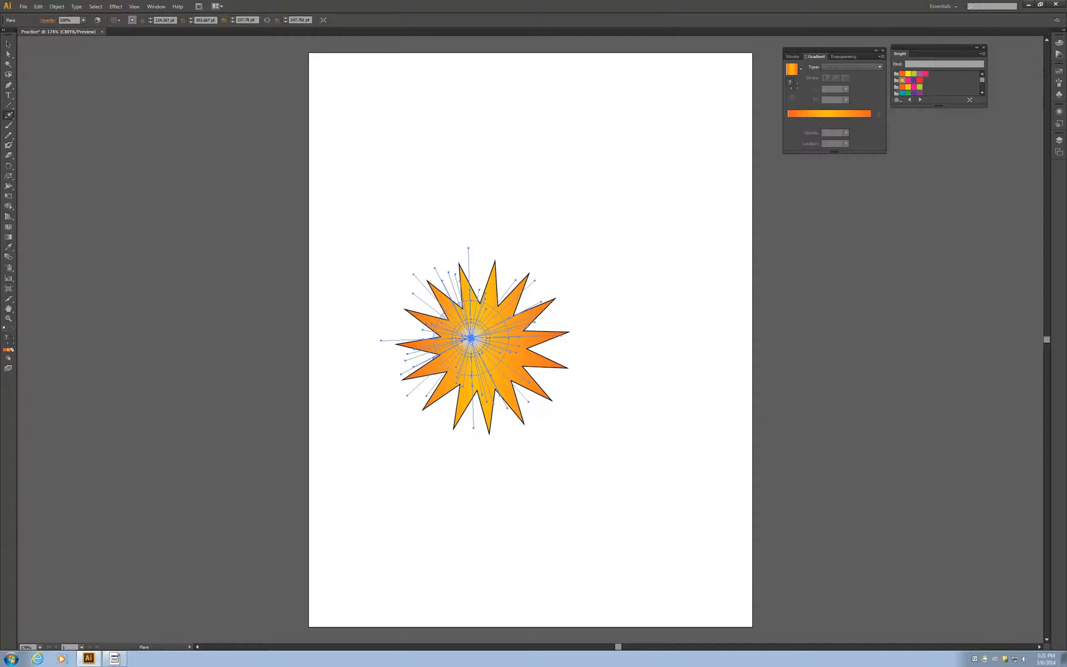
pyautogui.click(8, 44)
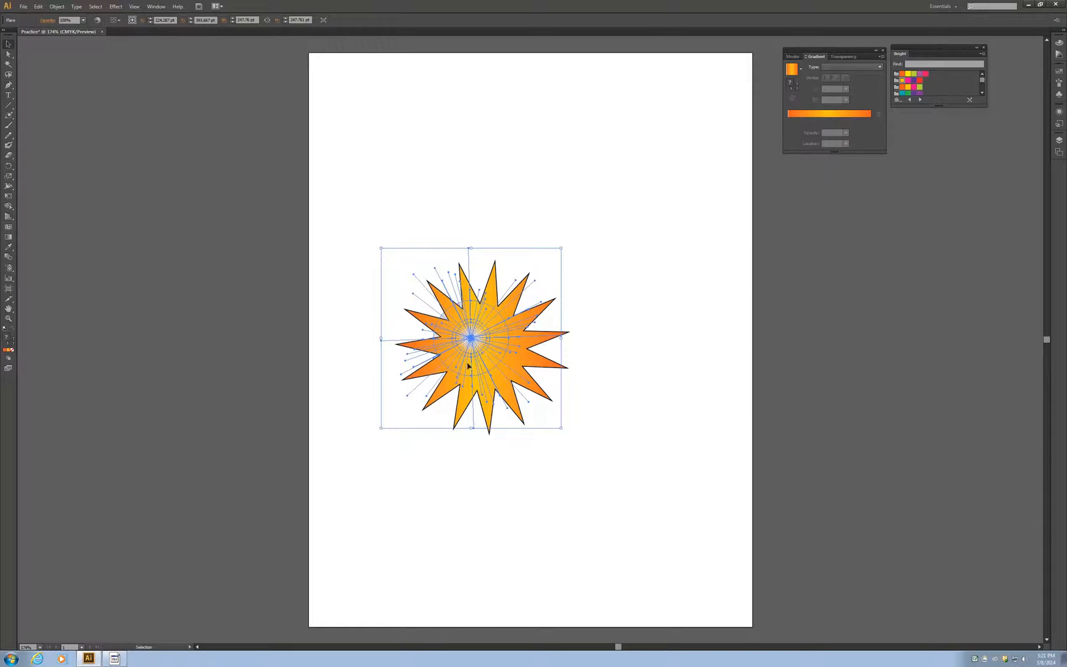
pyautogui.moveTo(471, 337); pyautogui.dragTo(480, 348)
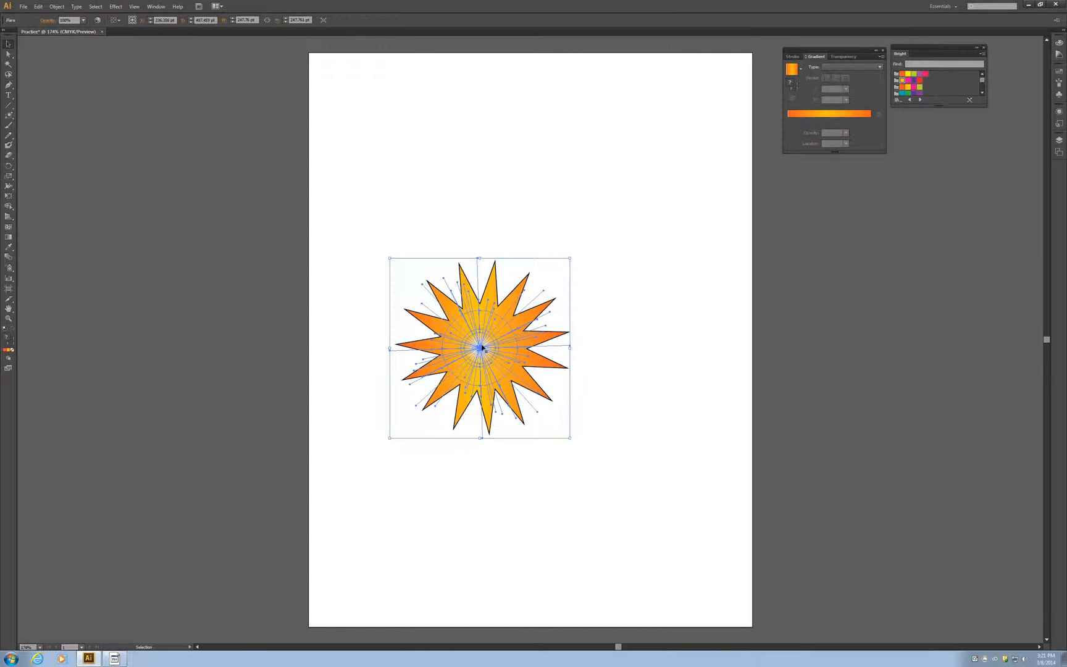
pyautogui.click(445, 516)
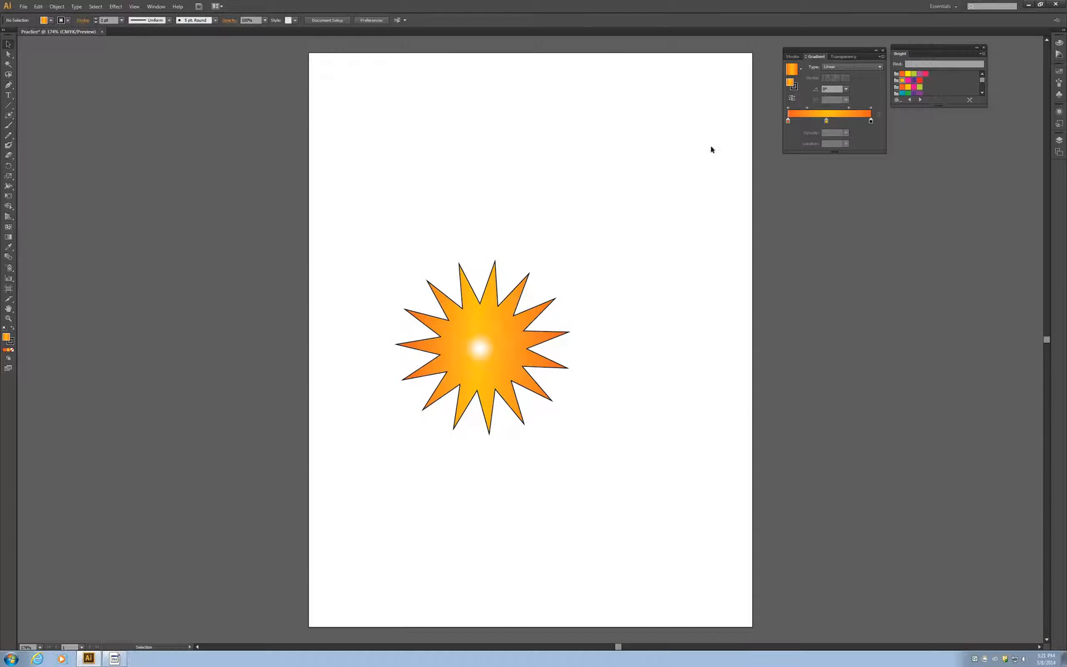
# Step: Give the star an orange 2 pt outline and deselect it
pyautogui.click(483, 331)
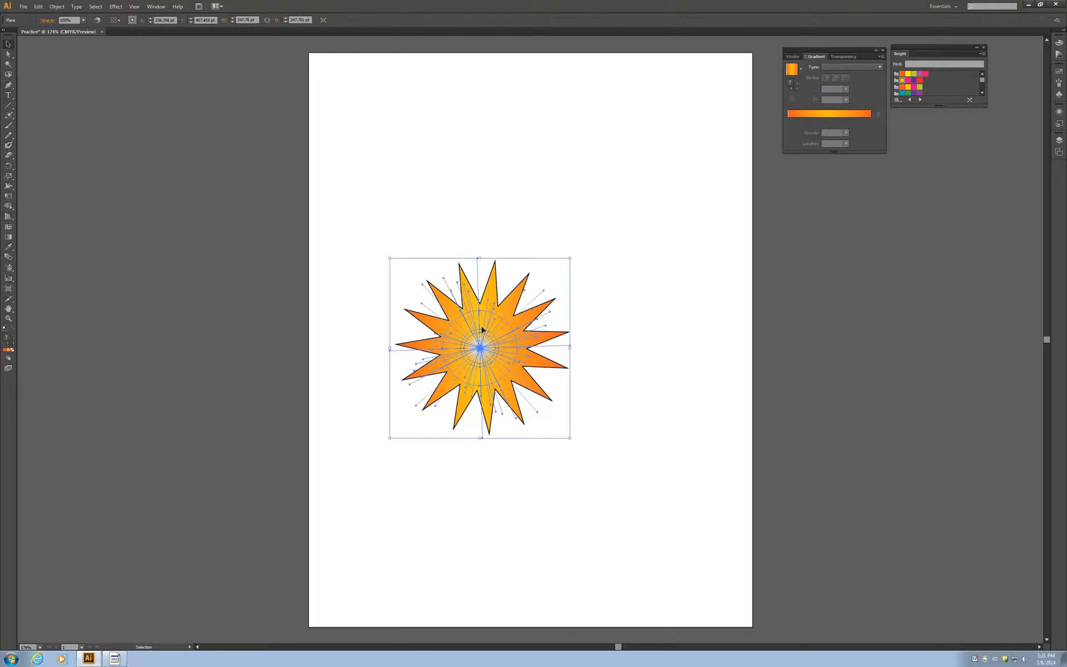
pyautogui.click(493, 290)
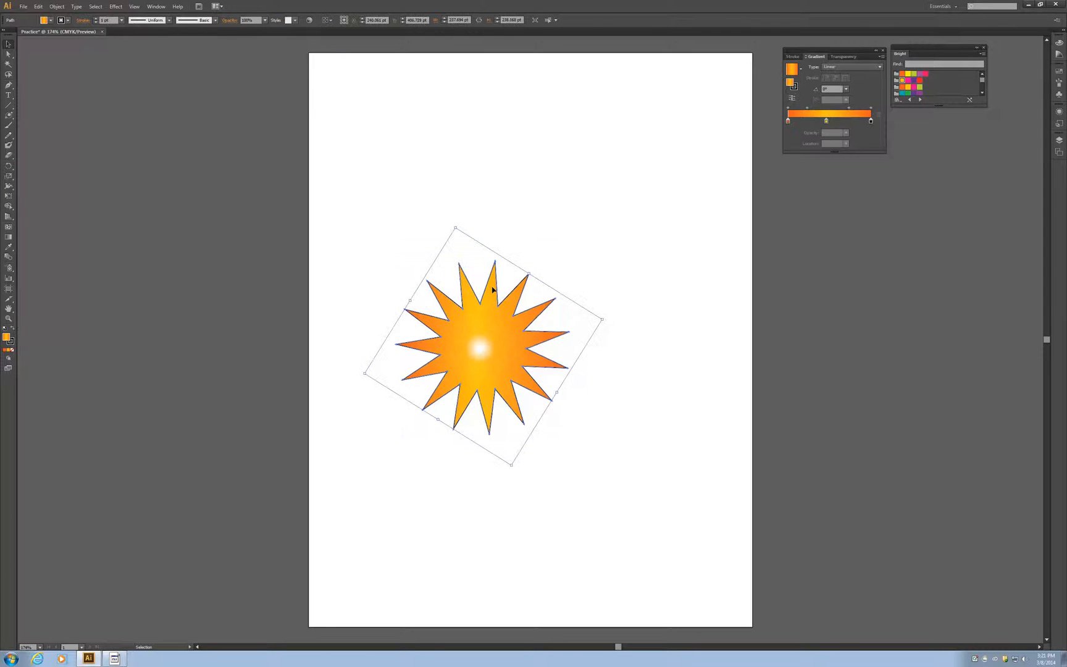
pyautogui.click(68, 23)
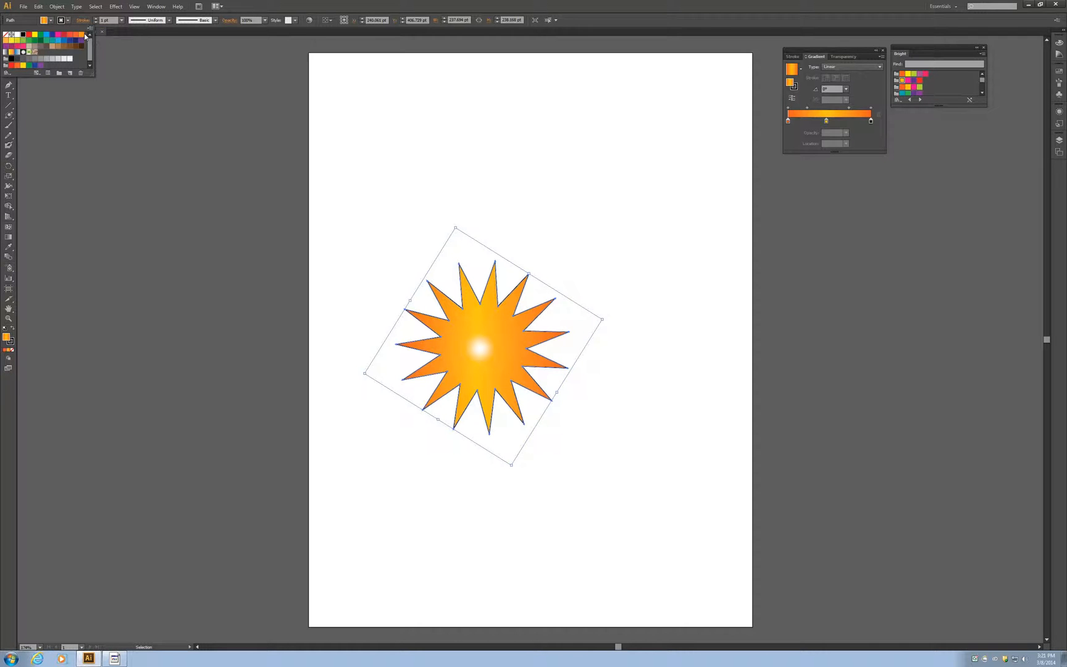
pyautogui.click(82, 37)
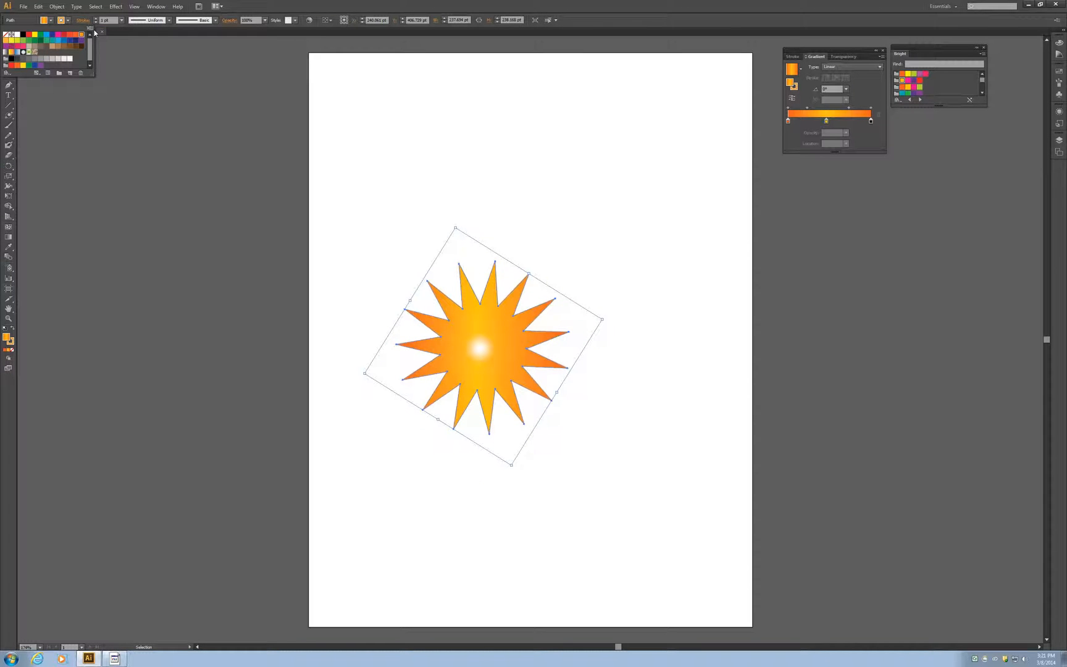
pyautogui.click(123, 22)
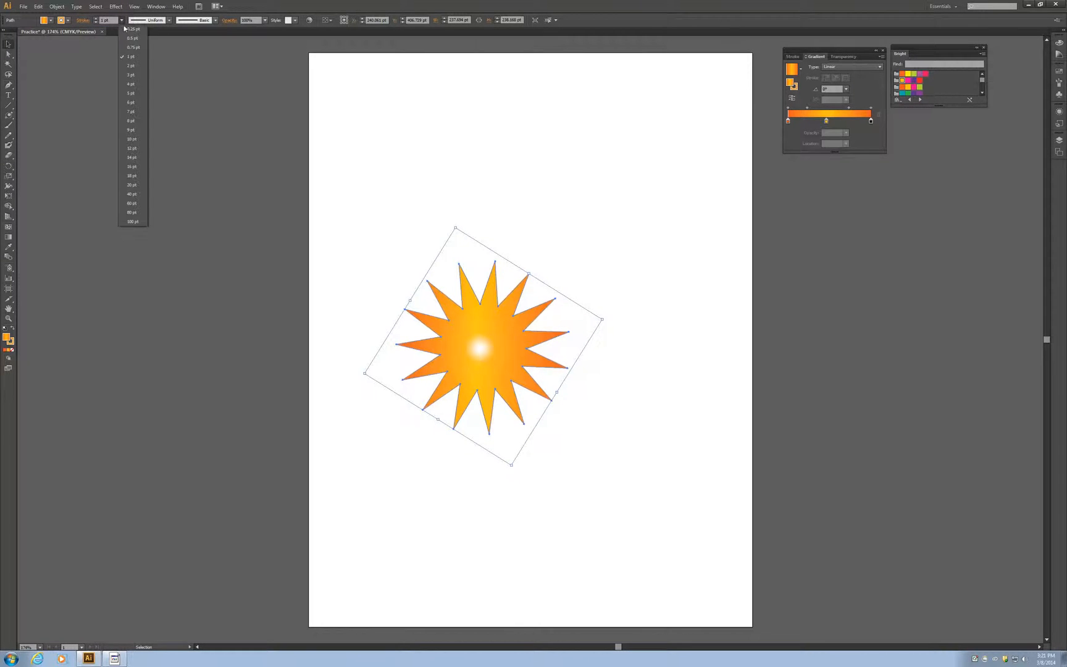
pyautogui.click(129, 66)
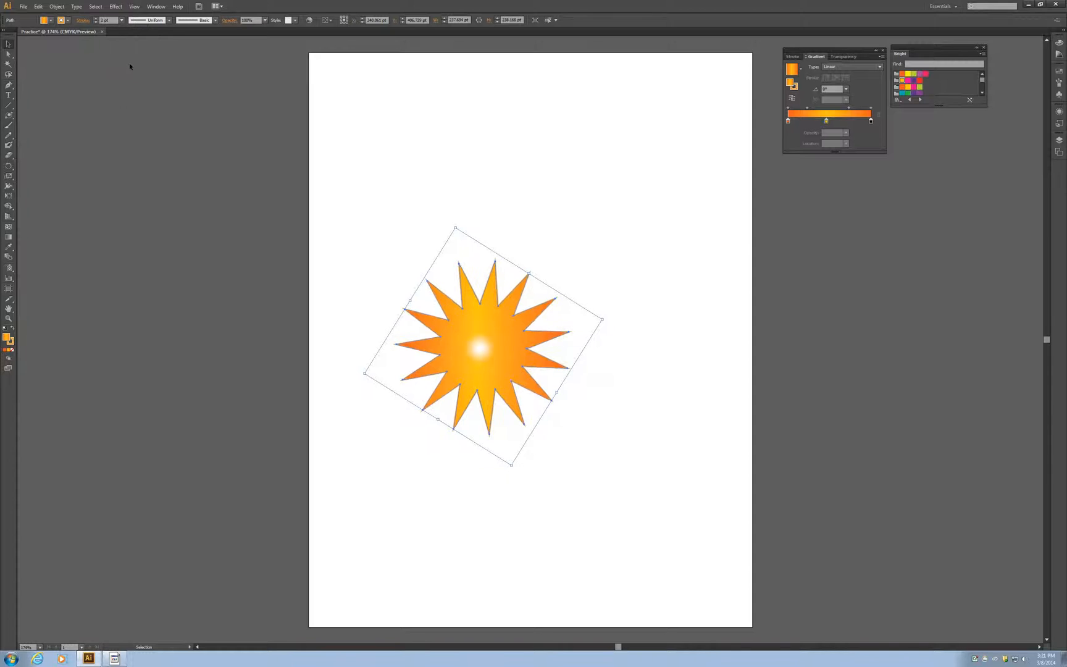
pyautogui.click(619, 184)
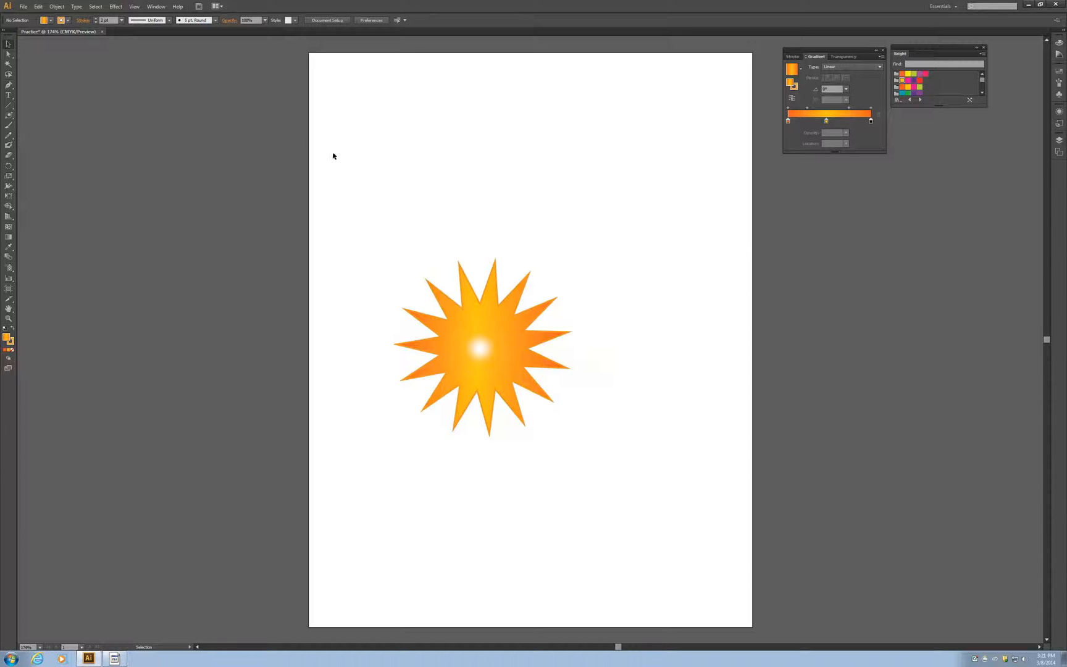
# Step: Open the palm JPEG image from the RaiderDrive (T:) network drive
pyautogui.click(23, 7)
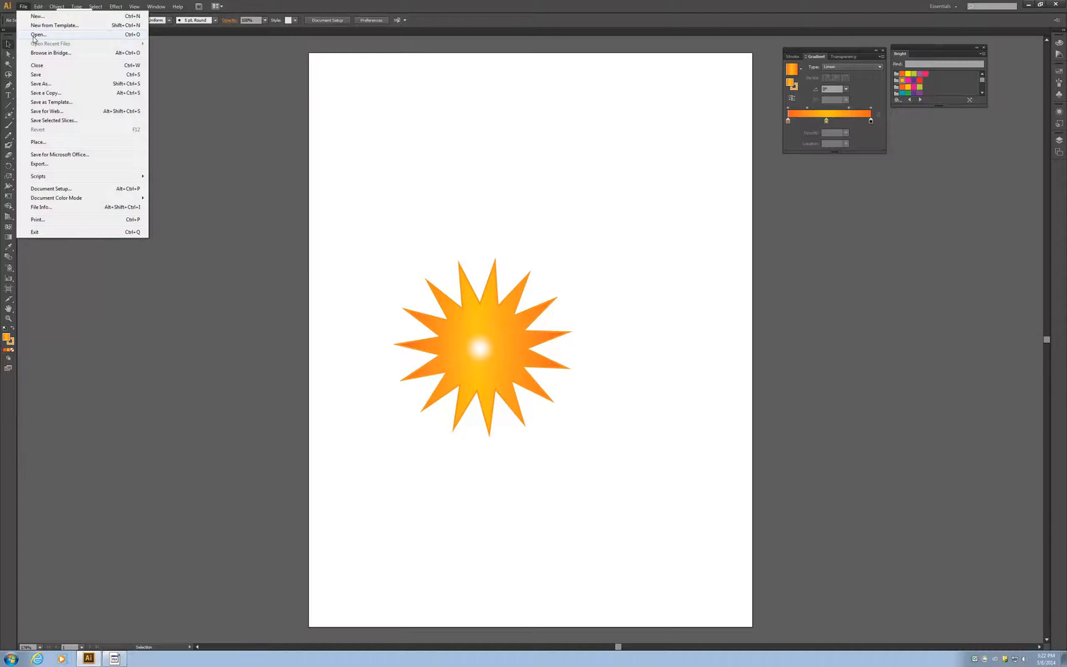
pyautogui.click(37, 35)
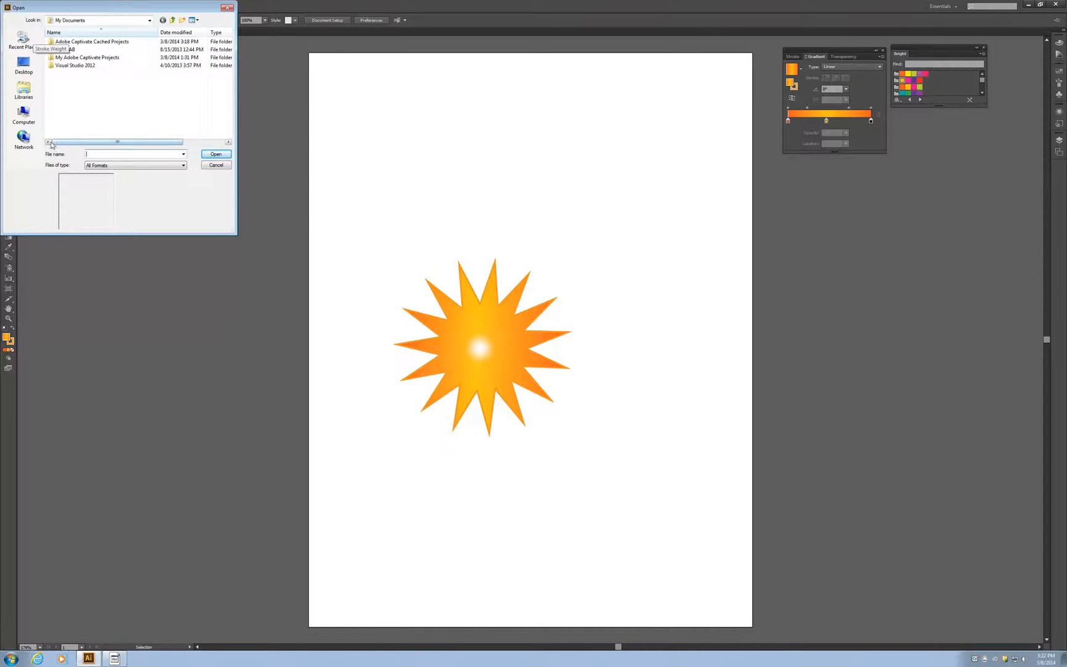
pyautogui.click(24, 113)
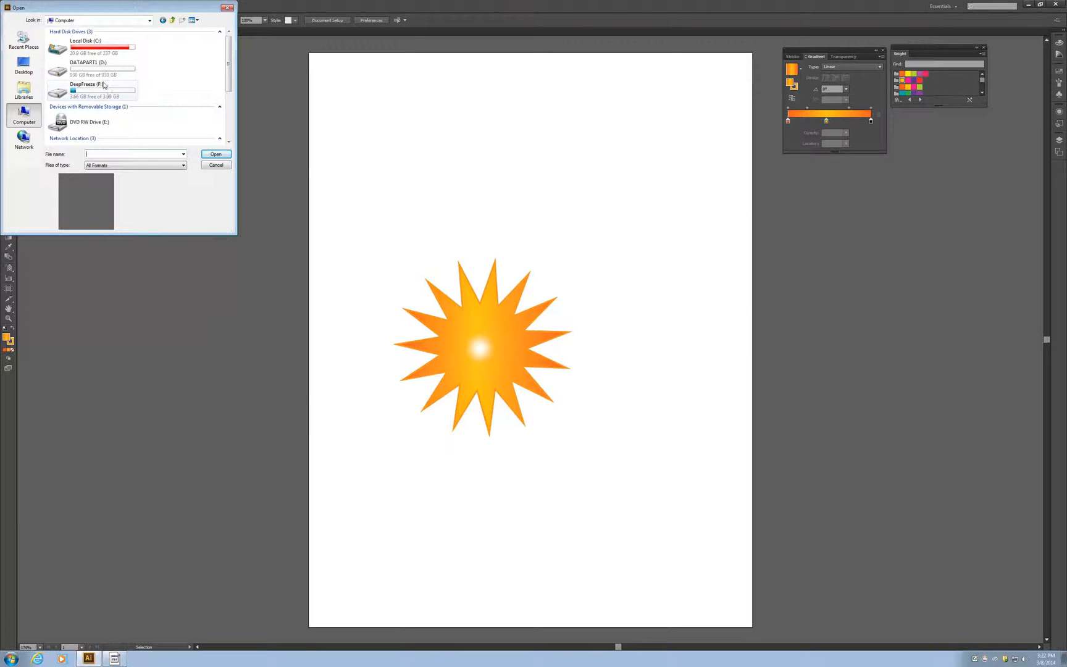
pyautogui.moveTo(231, 83); pyautogui.dragTo(232, 131)
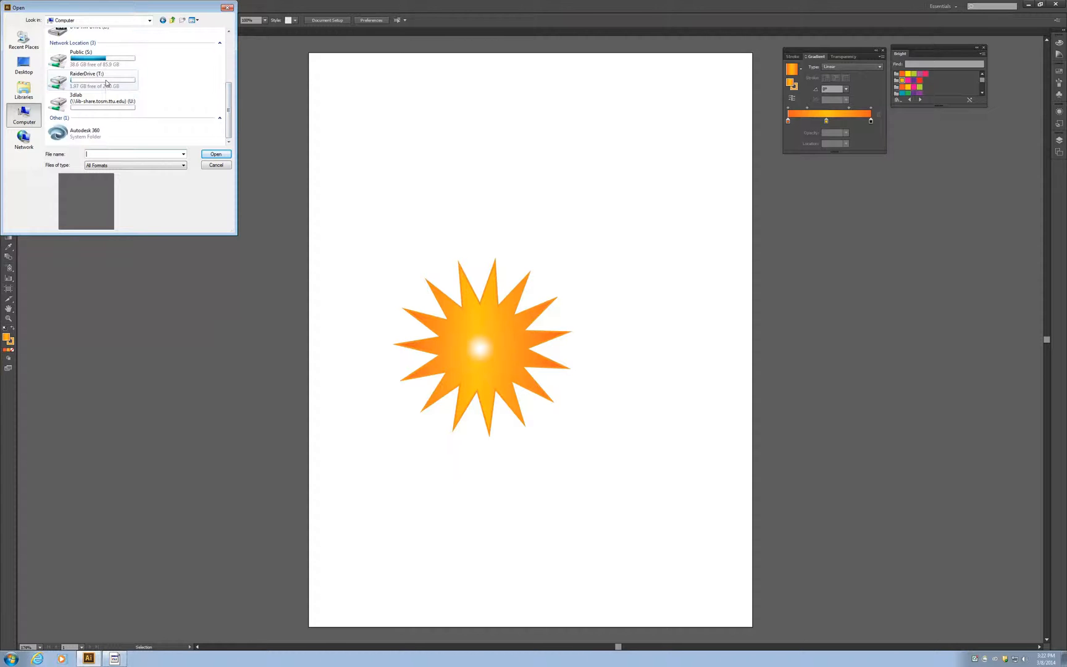
pyautogui.doubleClick(107, 83)
pyautogui.moveTo(229, 44); pyautogui.dragTo(227, 92)
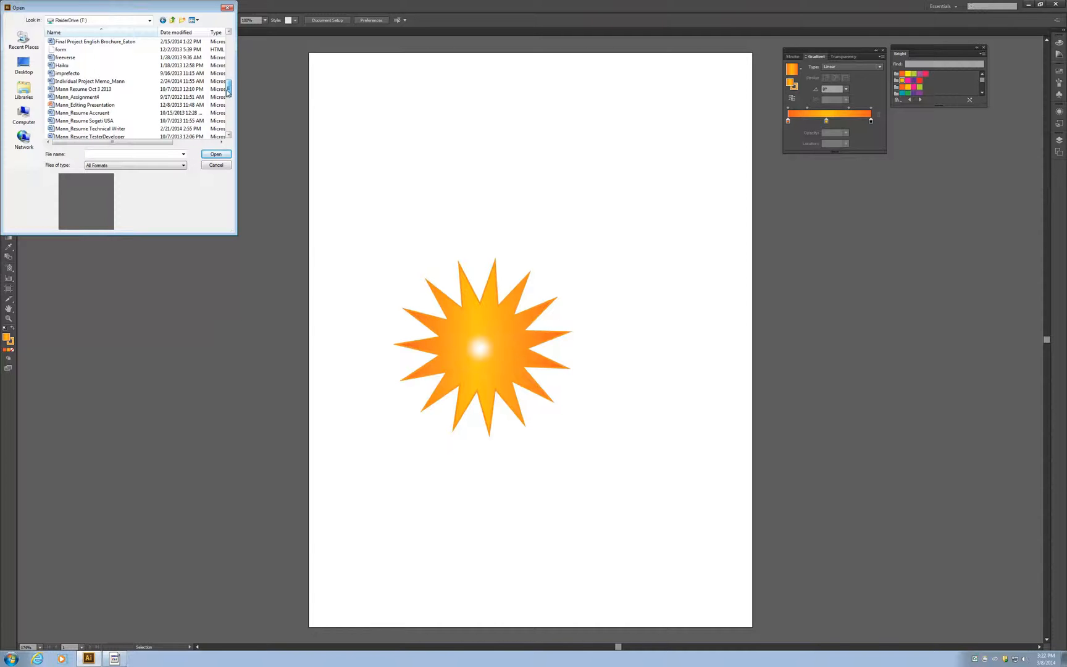
pyautogui.moveTo(228, 92); pyautogui.dragTo(228, 112)
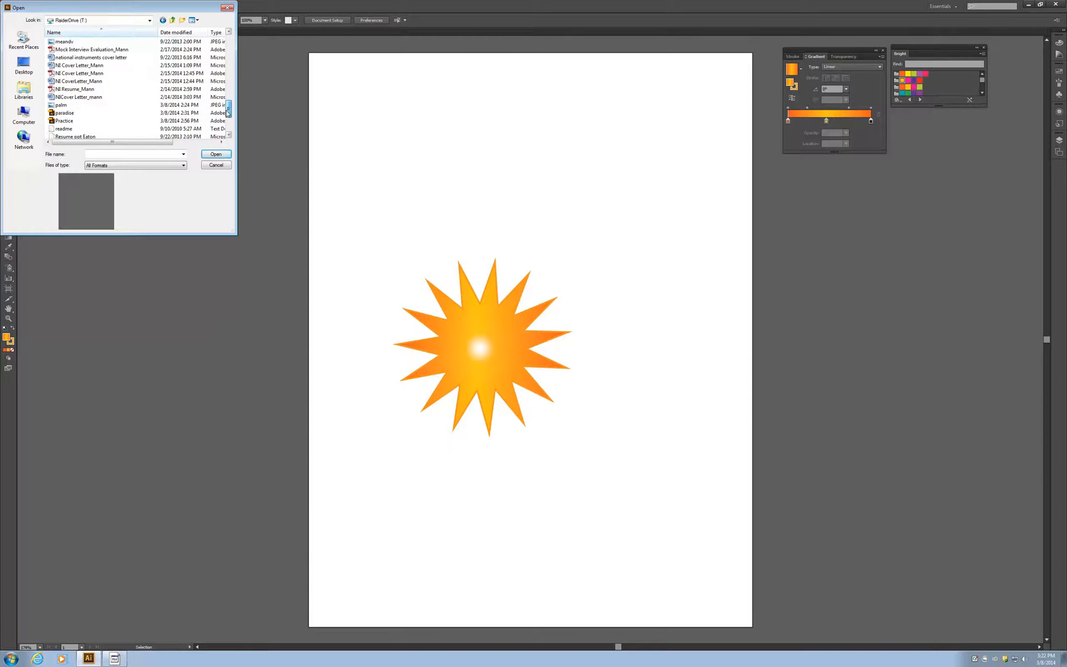
pyautogui.click(82, 105)
pyautogui.click(215, 154)
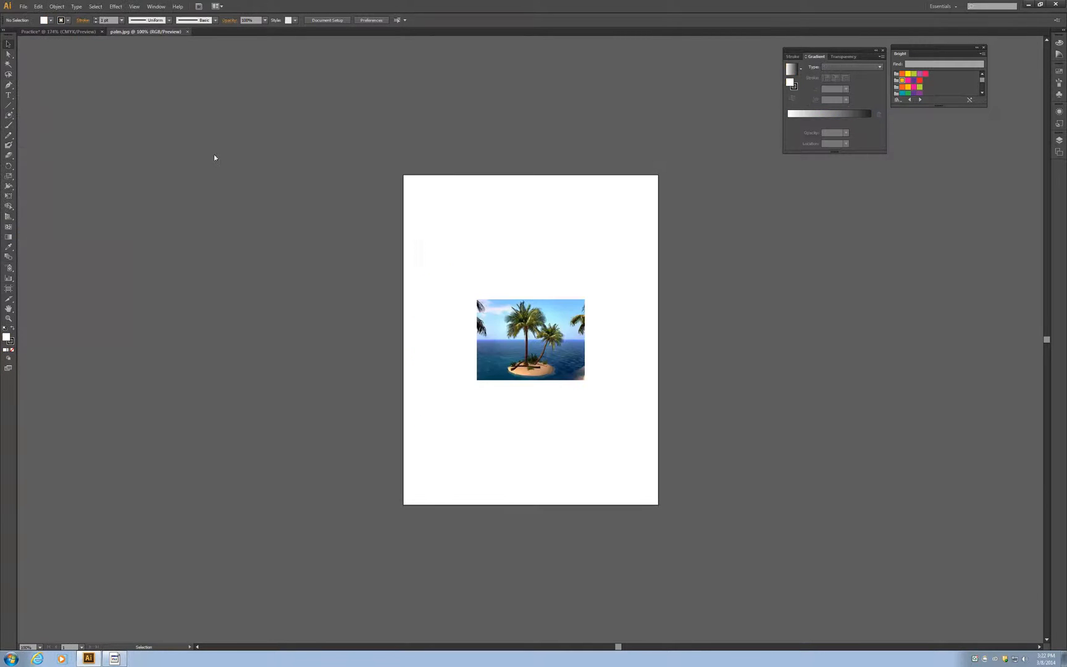
# Step: Enlarge the palm image to about 329 × 287 pt and convert it with the default Image Trace
pyautogui.click(499, 334)
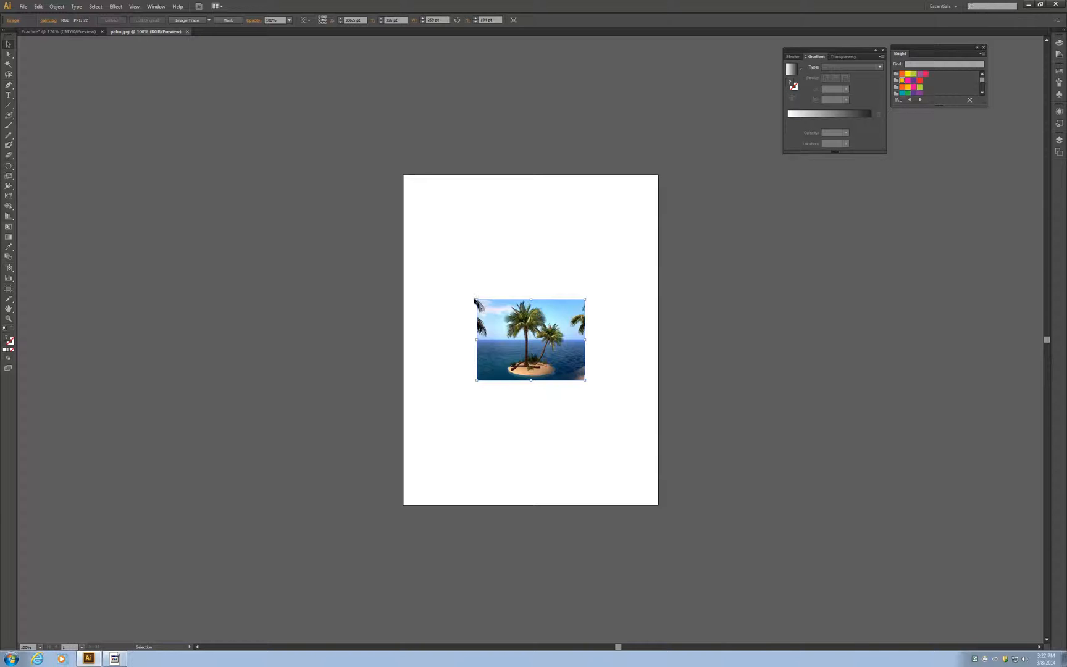
pyautogui.moveTo(476, 299); pyautogui.dragTo(459, 263)
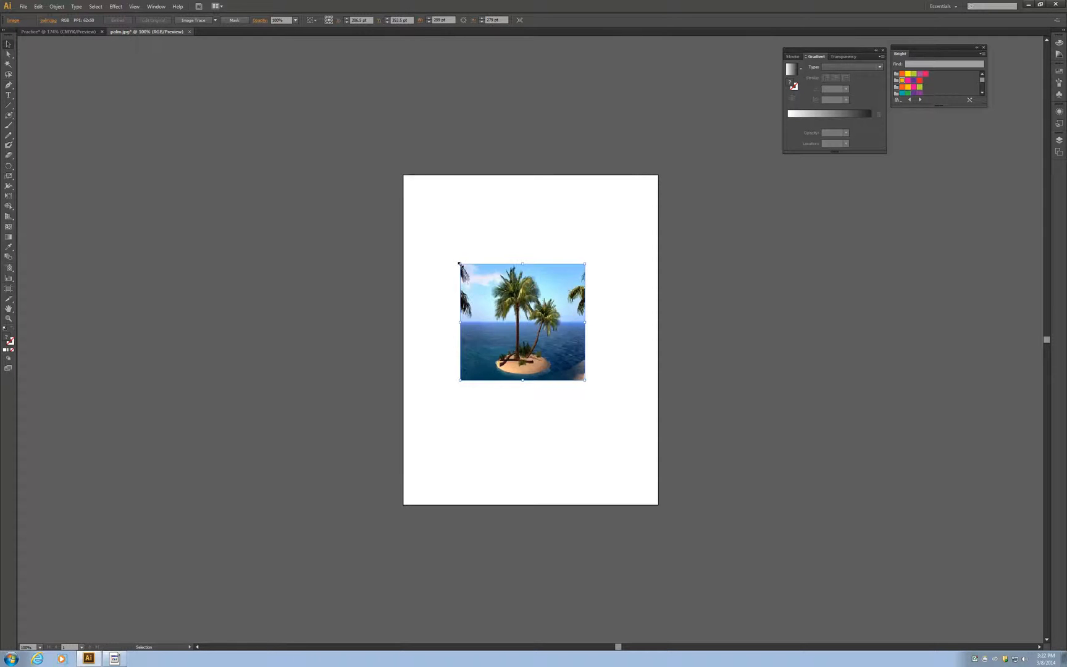
pyautogui.moveTo(585, 263); pyautogui.dragTo(596, 261)
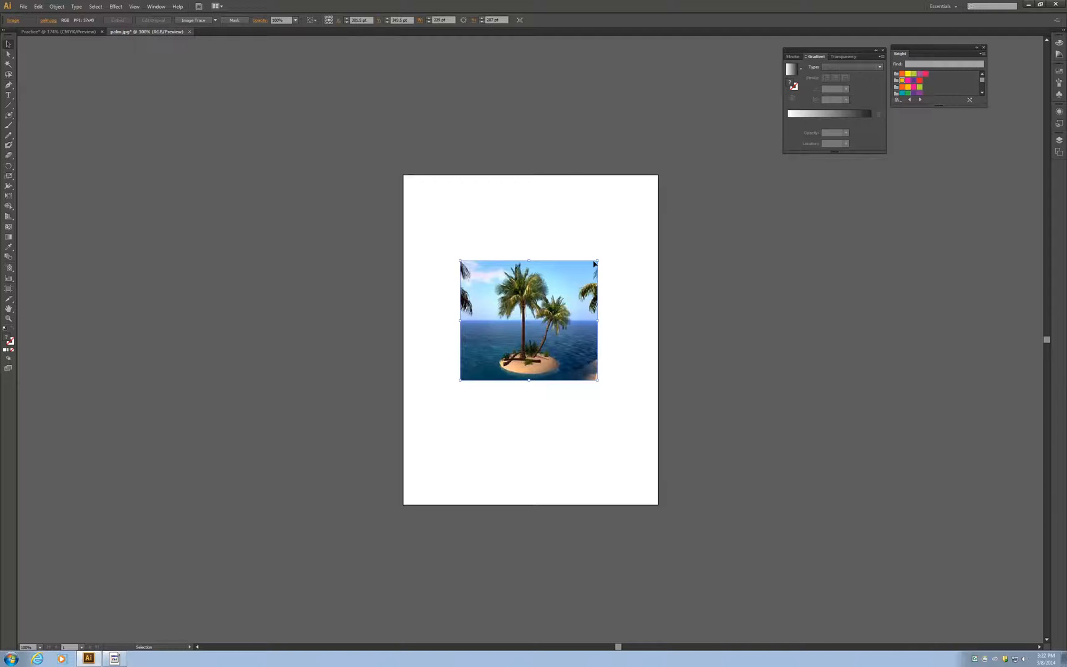
pyautogui.click(200, 23)
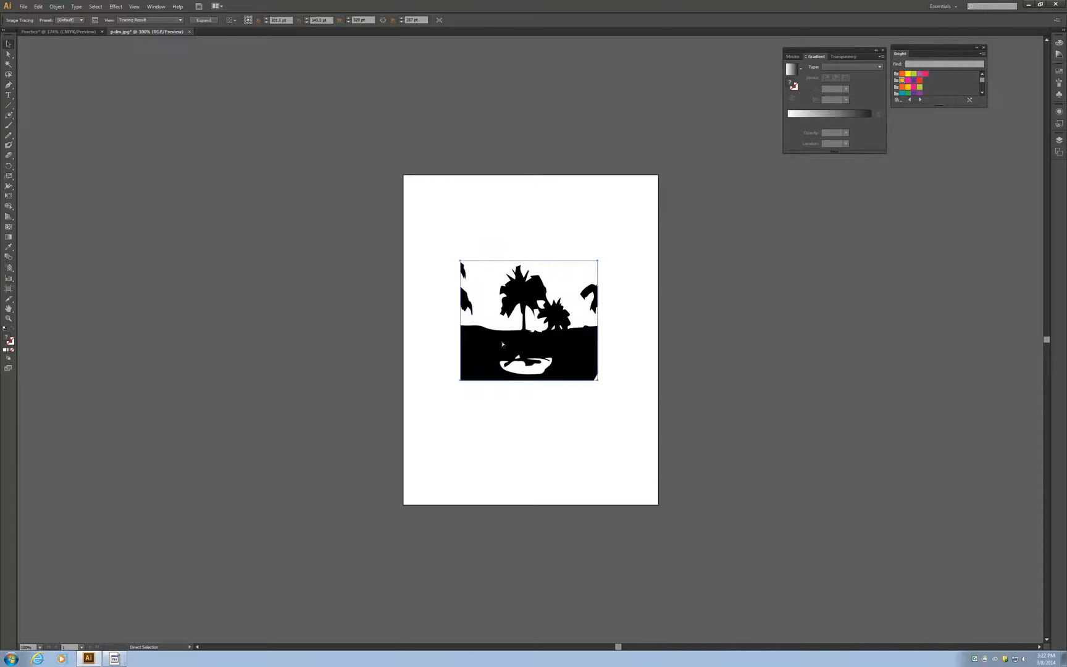
# Step: Copy the traced palm scene into the Practice document, scale it to about 290 × 278 pt and move it higher on the artboard
pyautogui.press('v')
pyautogui.click(42, 32)
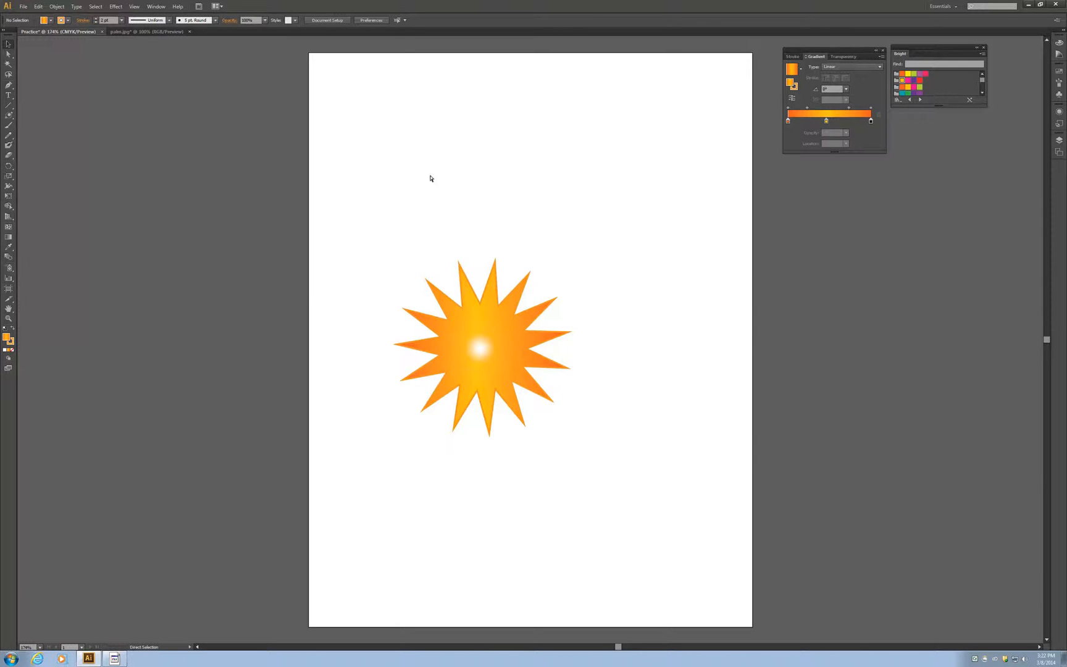
pyautogui.hotkey('ctrl', 'v')
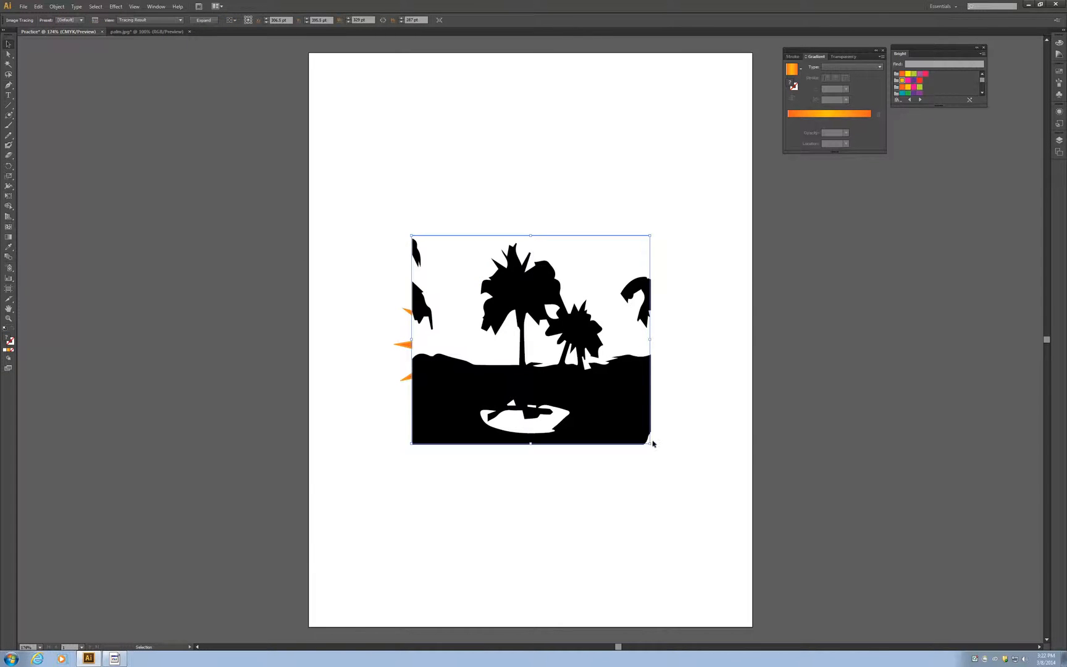
pyautogui.moveTo(652, 442)
pyautogui.mouseDown()
pyautogui.moveTo(610, 428)
pyautogui.moveTo(623, 437)
pyautogui.mouseUp()
pyautogui.moveTo(547, 356); pyautogui.dragTo(556, 310)
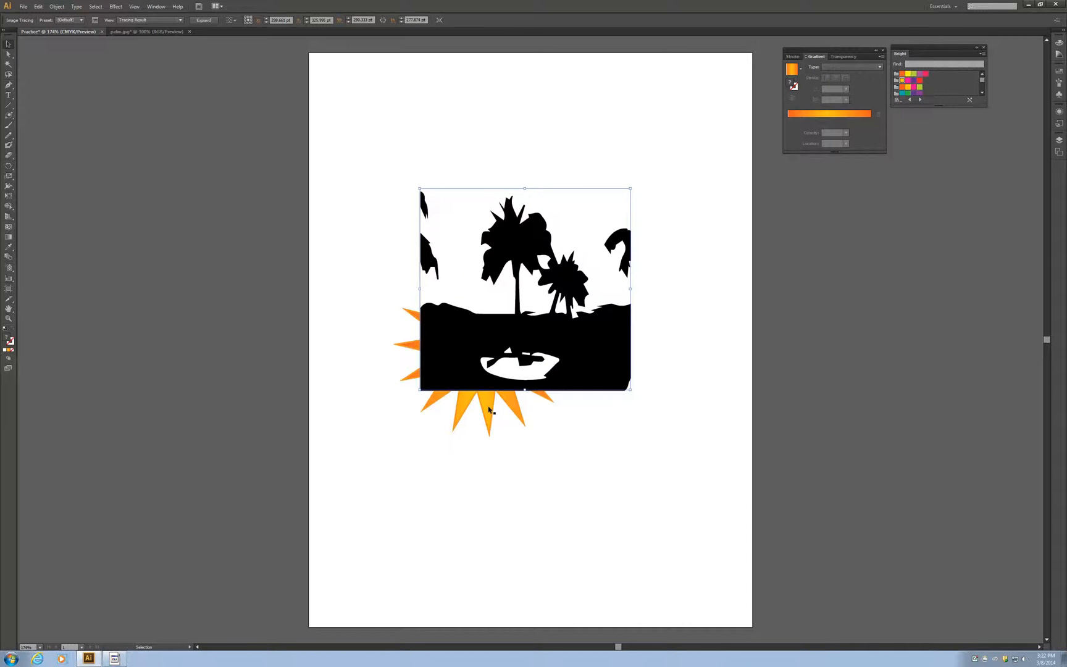
# Step: Move the star to the artboard's upper-left corner, shift the palm tracing off the flare, and re-centre the flare on the star
pyautogui.moveTo(489, 409); pyautogui.dragTo(436, 235)
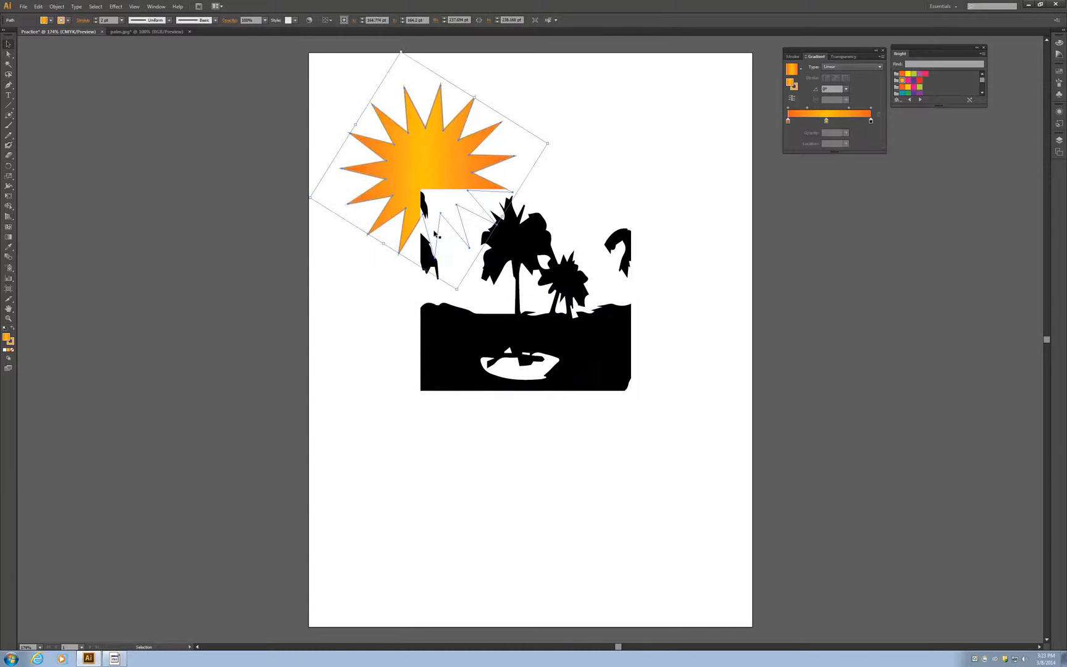
pyautogui.click(460, 403)
pyautogui.moveTo(469, 359)
pyautogui.mouseDown()
pyautogui.moveTo(480, 345)
pyautogui.moveTo(547, 505)
pyautogui.mouseUp()
pyautogui.click(481, 349)
pyautogui.moveTo(480, 350)
pyautogui.mouseDown()
pyautogui.moveTo(448, 286)
pyautogui.moveTo(425, 177)
pyautogui.mouseUp()
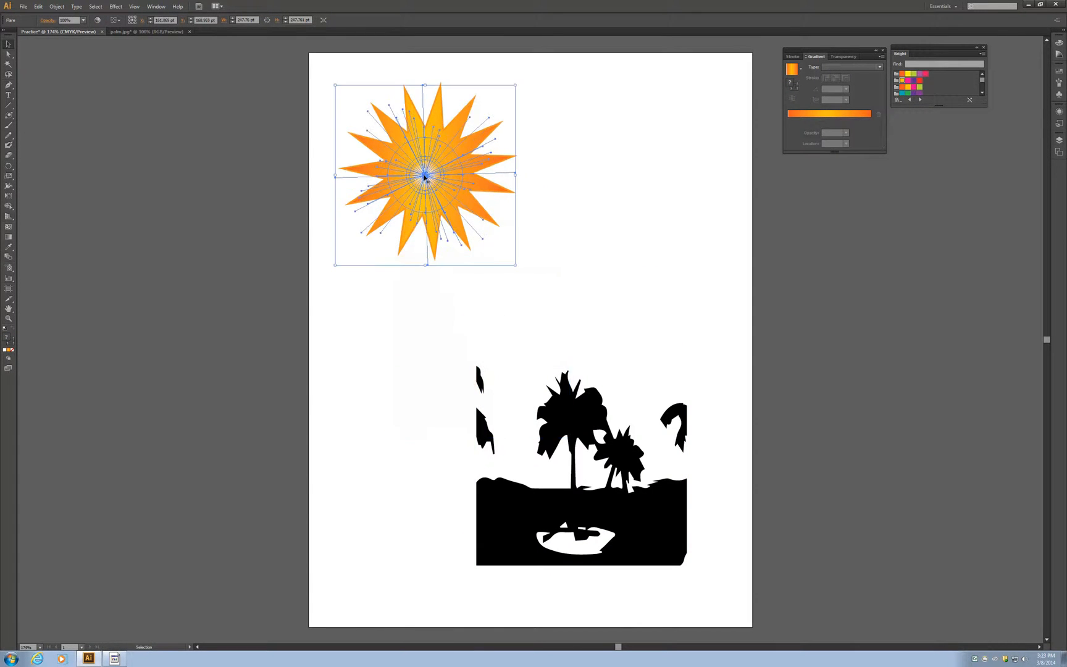
# Step: Position the palm tracing under the sun's lower-right rays, send it to the back and deselect it
pyautogui.click(582, 475)
pyautogui.moveTo(582, 475); pyautogui.dragTo(533, 318)
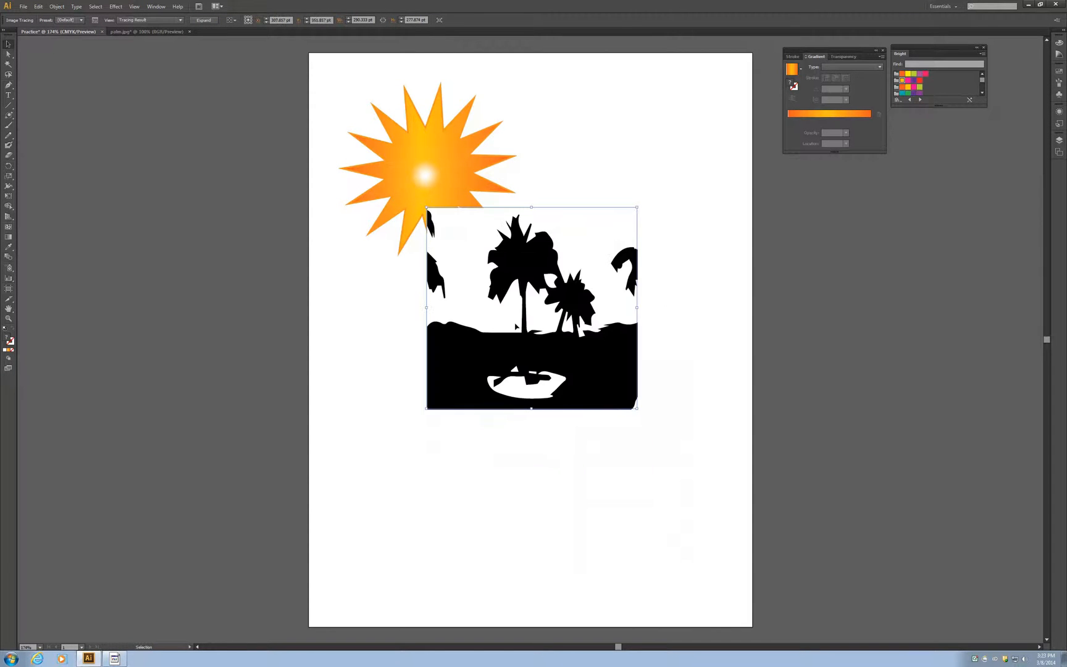
pyautogui.rightClick(542, 328)
pyautogui.moveTo(589, 392)
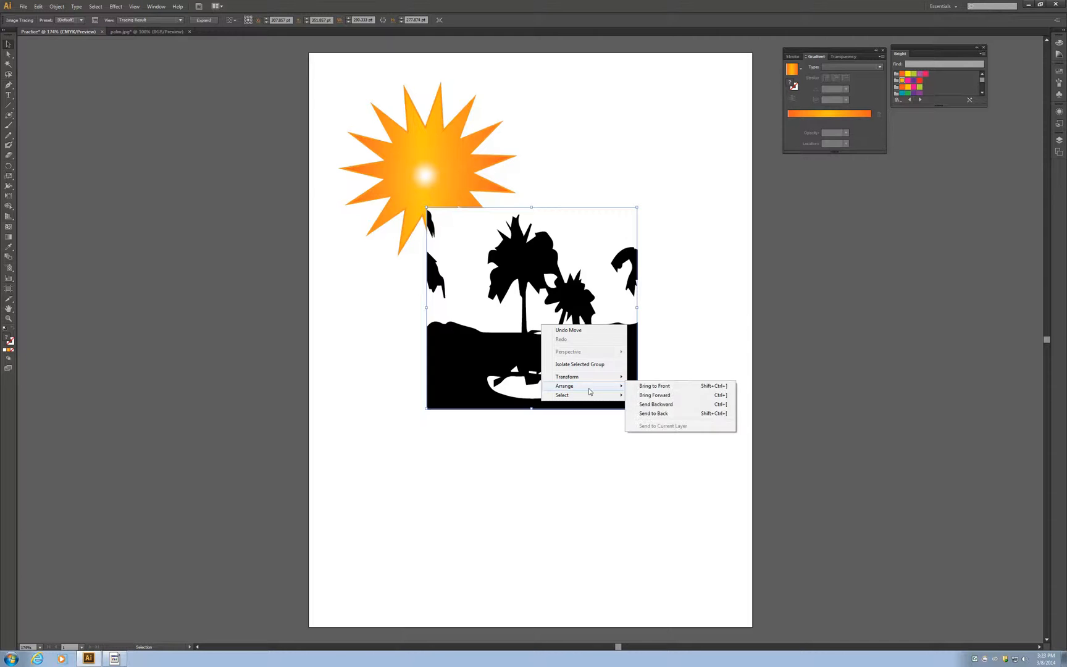
pyautogui.click(654, 413)
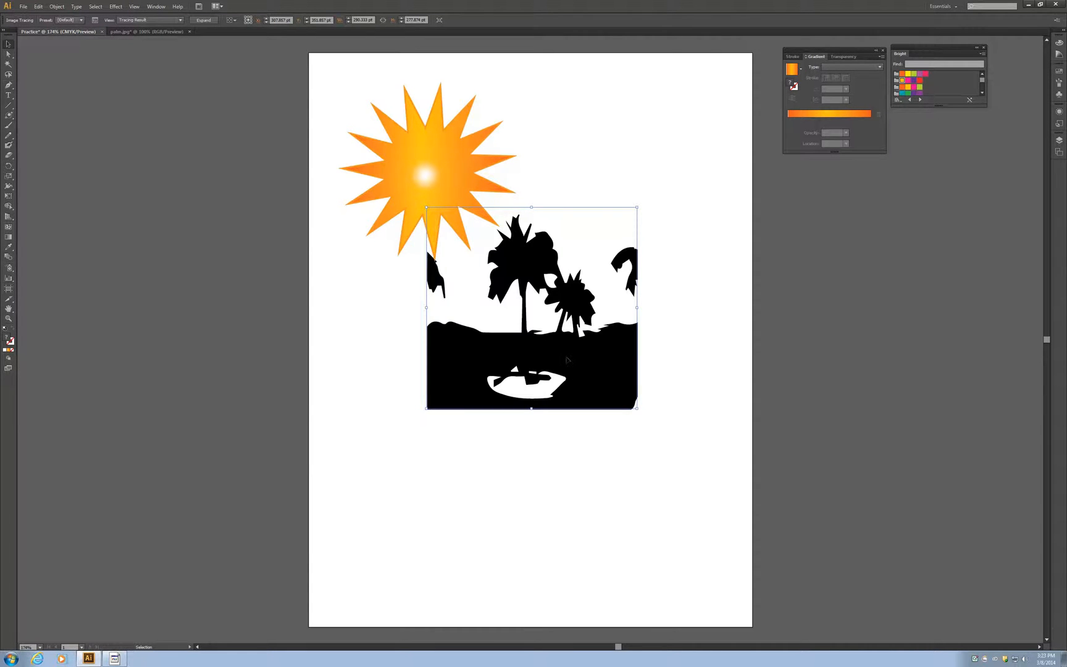
pyautogui.moveTo(567, 359)
pyautogui.mouseDown()
pyautogui.moveTo(565, 341)
pyautogui.moveTo(550, 347)
pyautogui.moveTo(539, 305)
pyautogui.moveTo(565, 341)
pyautogui.moveTo(556, 338)
pyautogui.mouseUp()
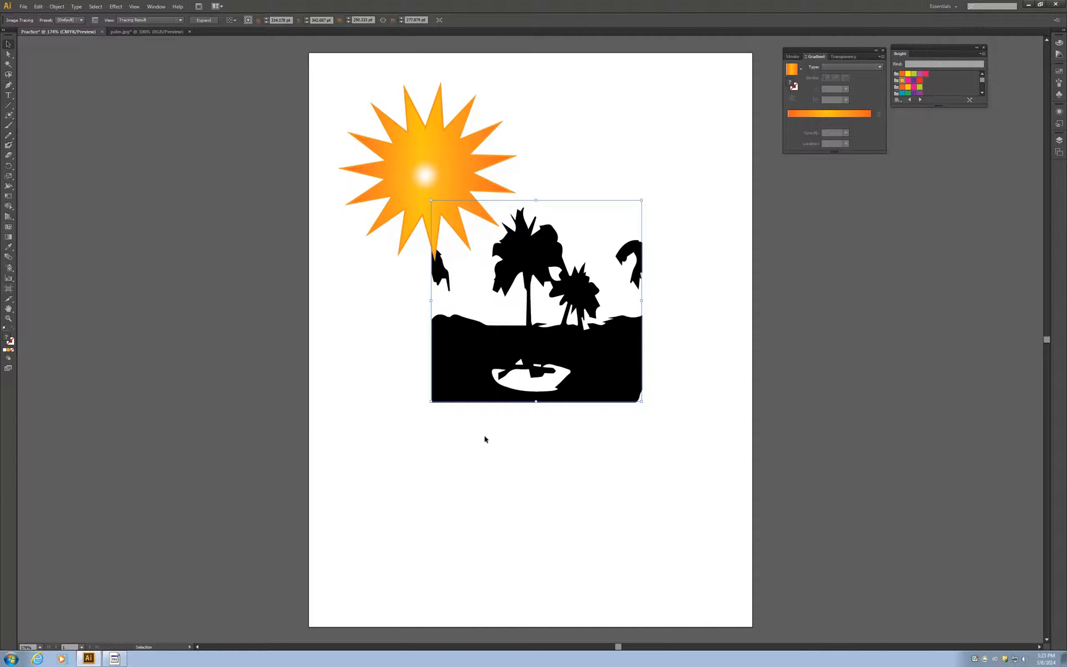
pyautogui.click(514, 455)
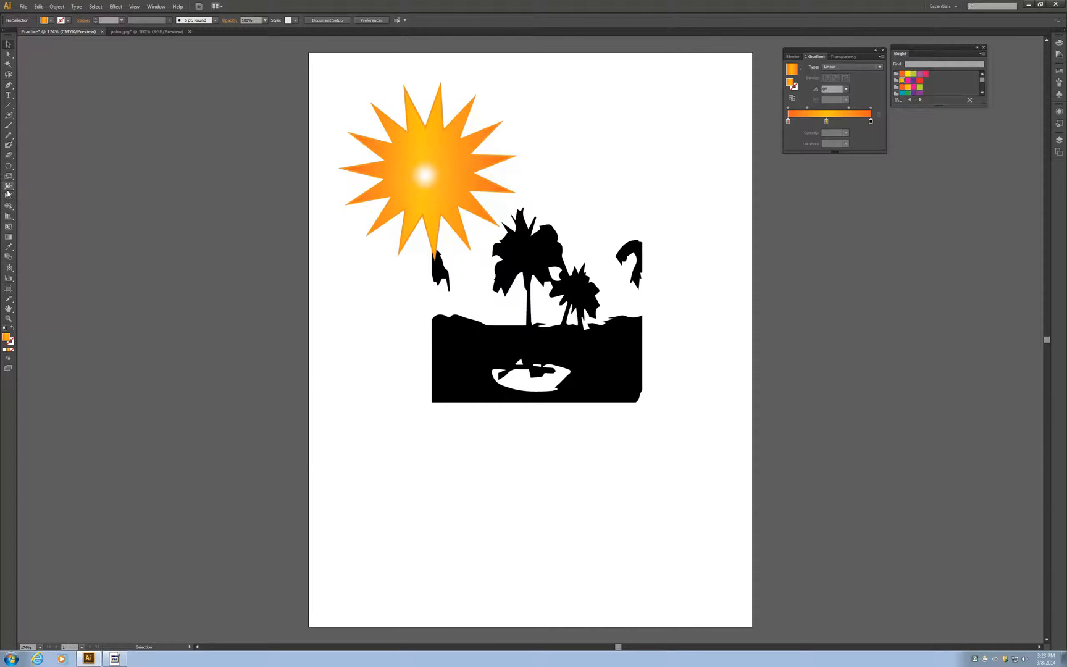
# Step: Draw three overlapping ellipses, about 93 to 107 pt wide, as a cloud in the artboard's lower-left area, undoing any stray ellipse
pyautogui.click(13, 120)
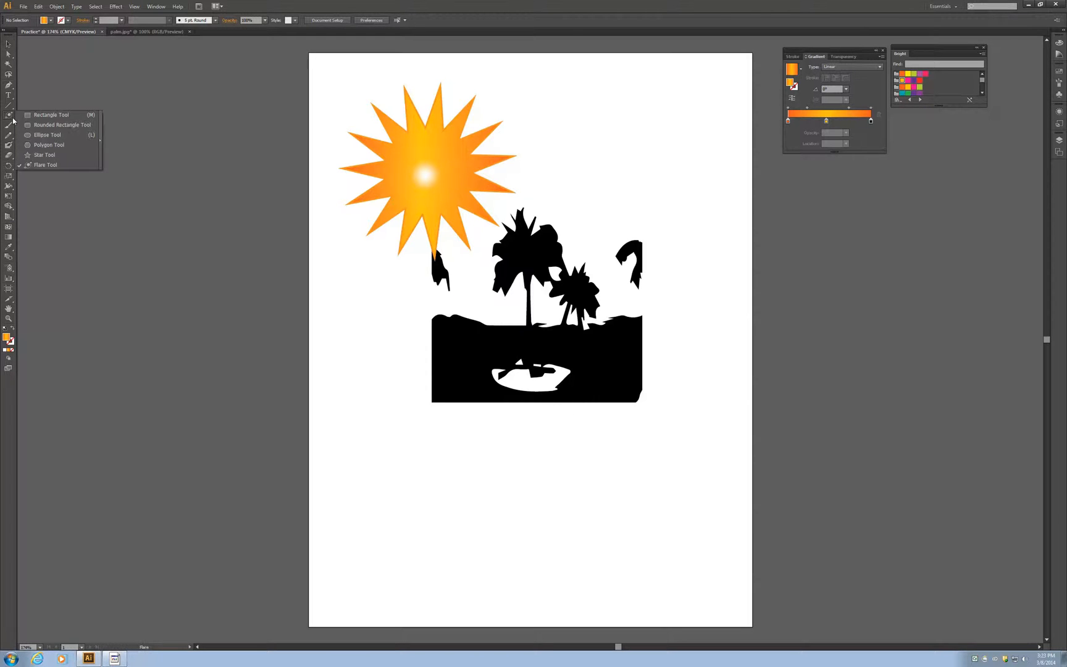
pyautogui.click(55, 136)
pyautogui.moveTo(346, 517); pyautogui.dragTo(424, 564)
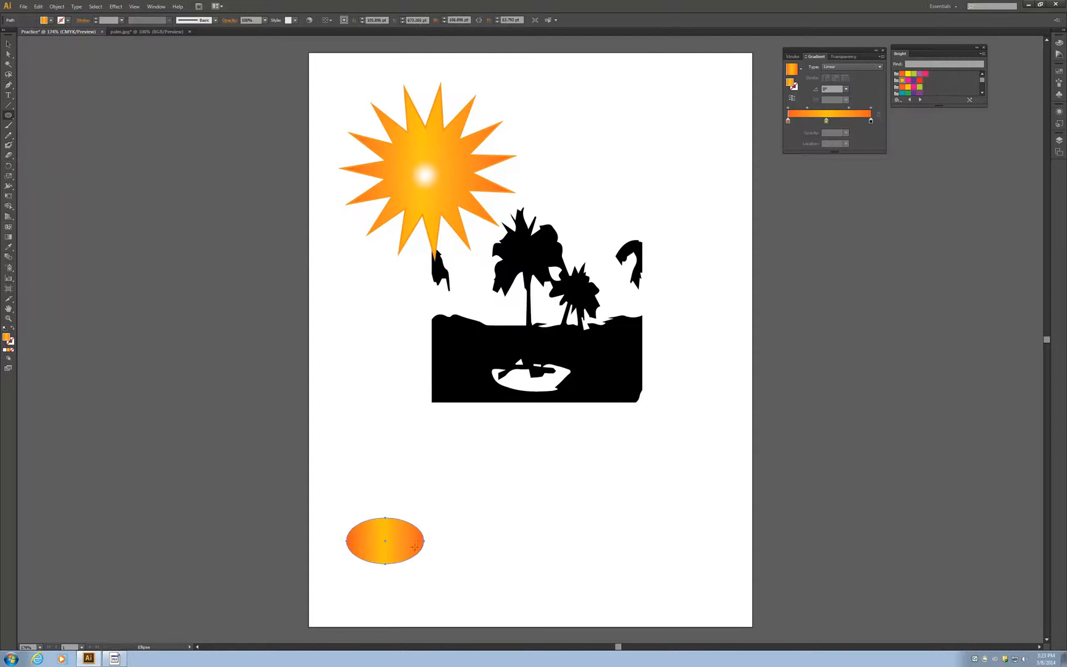
pyautogui.moveTo(408, 519); pyautogui.dragTo(485, 567)
pyautogui.moveTo(385, 499); pyautogui.dragTo(405, 525)
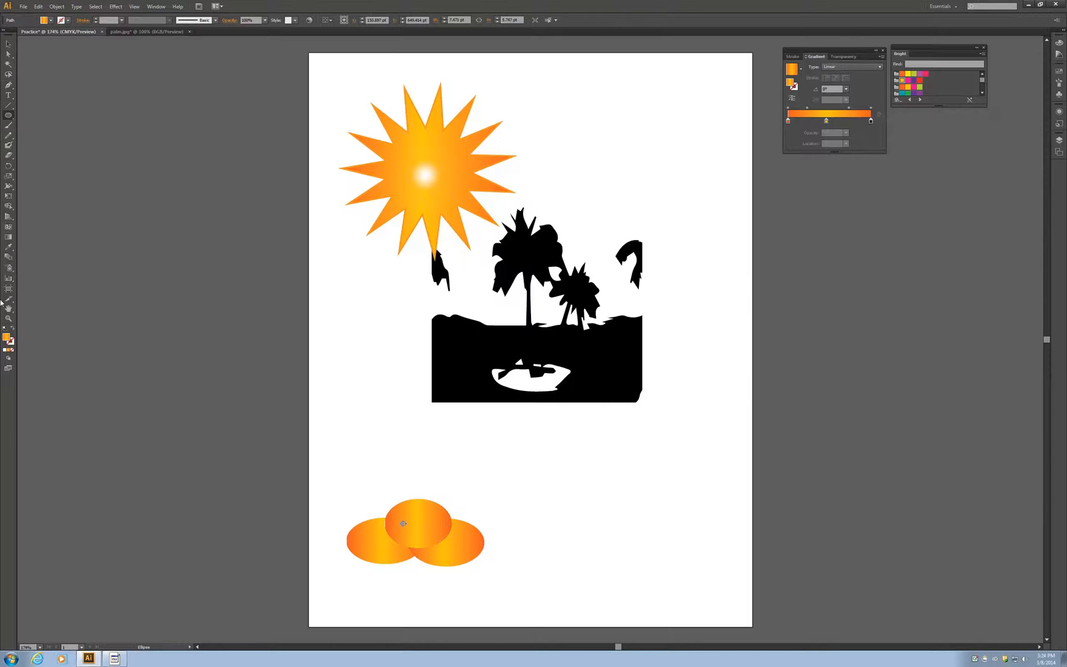
pyautogui.click(38, 6)
pyautogui.click(44, 16)
# Step: Merge the three overlapping ellipses into a single cloud shape with the Shape Builder tool
pyautogui.press('v')
pyautogui.moveTo(336, 467); pyautogui.dragTo(503, 611)
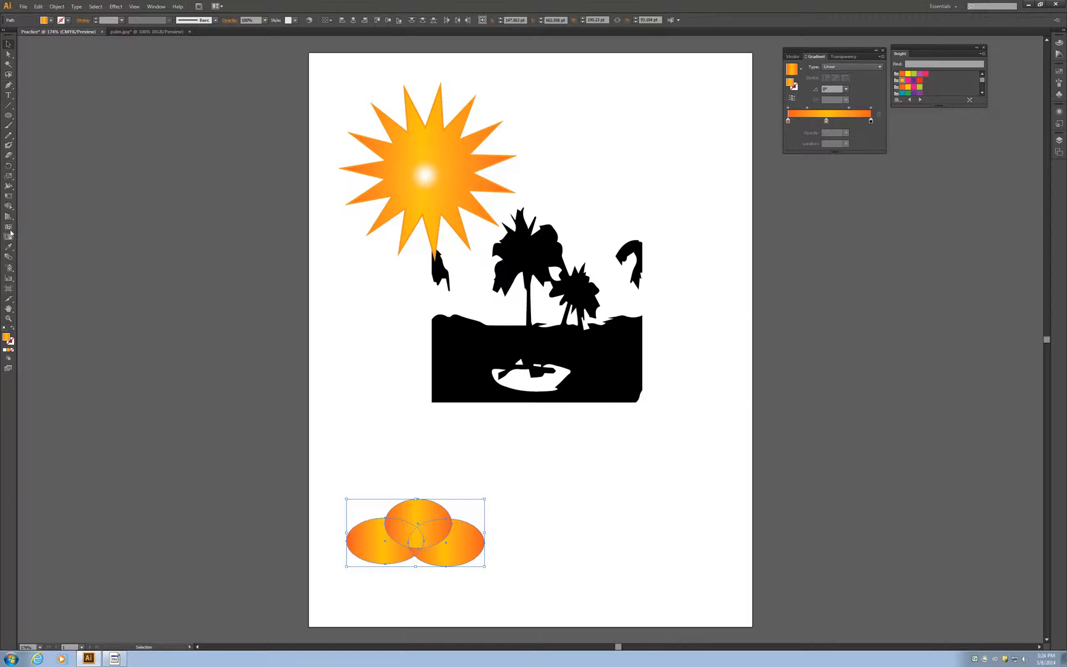
pyautogui.click(8, 206)
pyautogui.moveTo(371, 547); pyautogui.dragTo(451, 512)
pyautogui.moveTo(514, 594); pyautogui.dragTo(405, 512)
pyautogui.moveTo(412, 575); pyautogui.dragTo(424, 479)
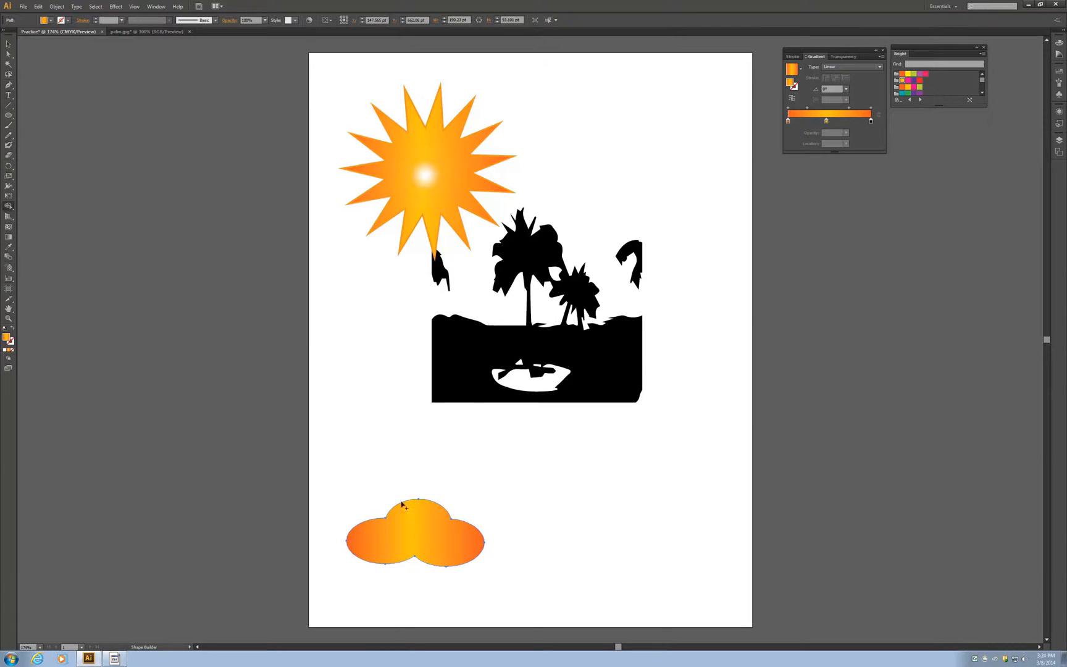
pyautogui.click(8, 43)
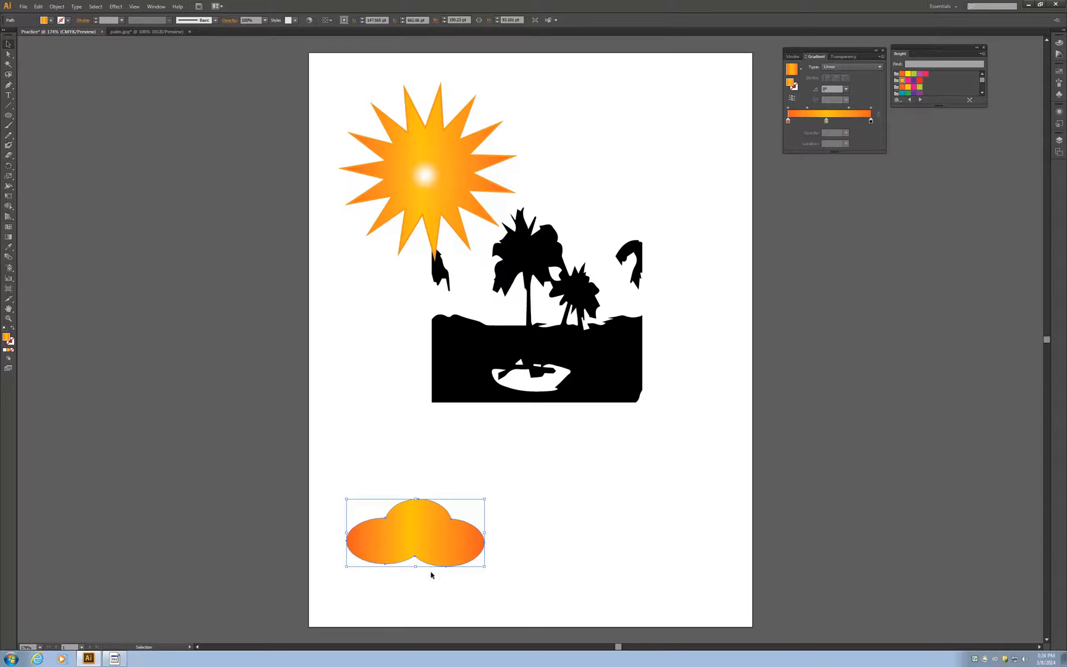
# Step: Move the cloud onto the palm tracing's lower-left corner and paste two copies, one at its lower-right corner and one above its right side
pyautogui.moveTo(424, 545); pyautogui.dragTo(422, 402)
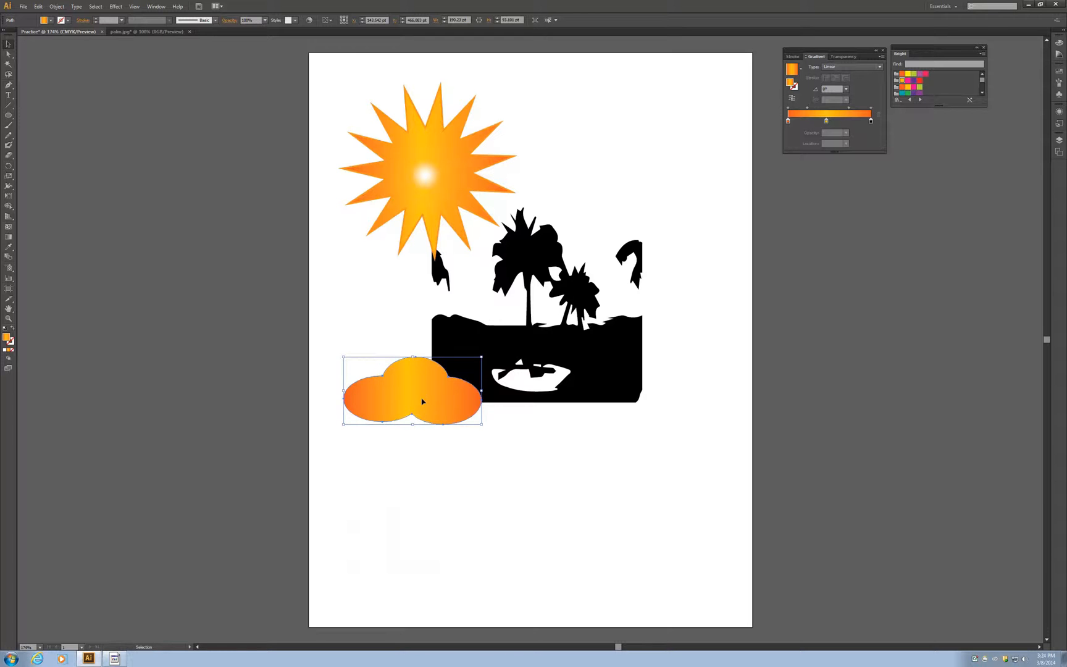
pyautogui.click(560, 464)
pyautogui.press('a')
pyautogui.hotkey('ctrl', 'v')
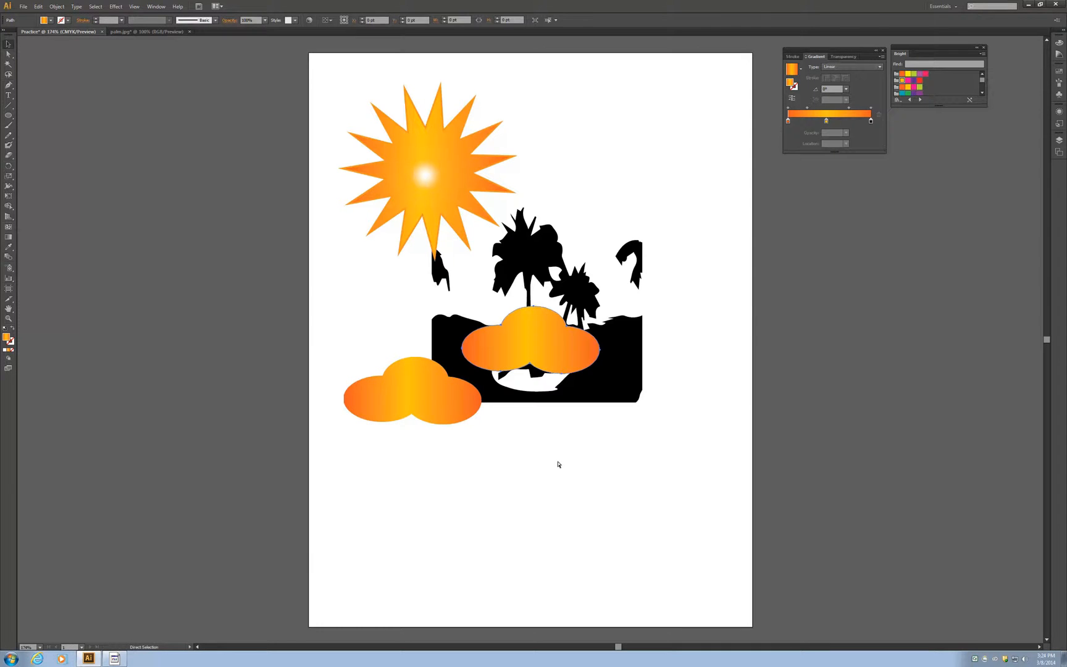
pyautogui.press('v')
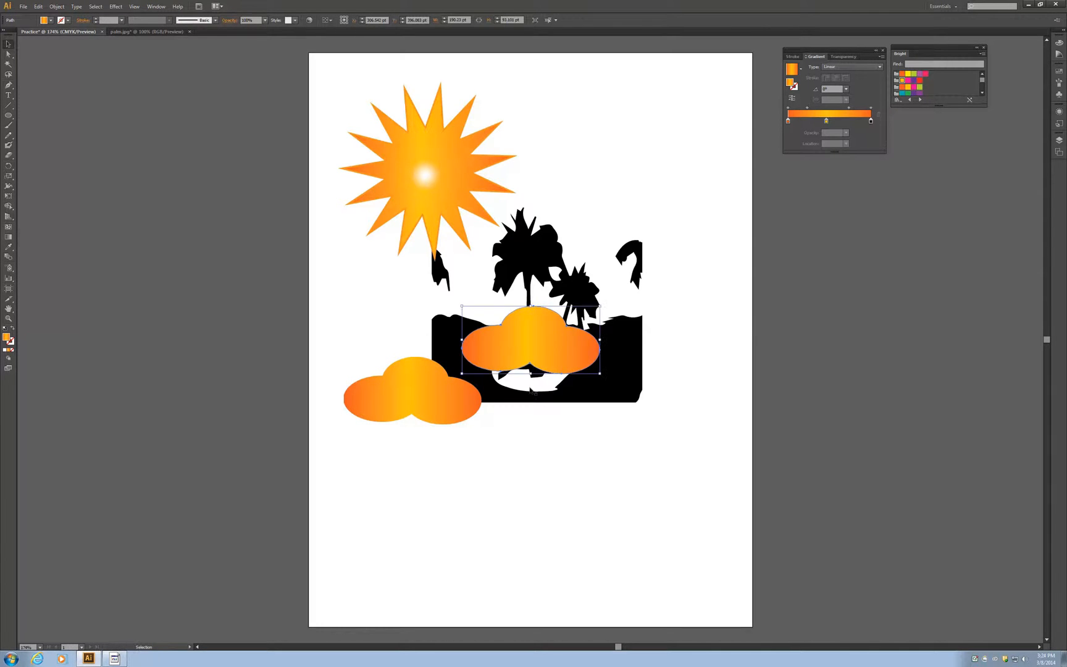
pyautogui.moveTo(543, 343); pyautogui.dragTo(648, 401)
pyautogui.moveTo(526, 345); pyautogui.dragTo(624, 212)
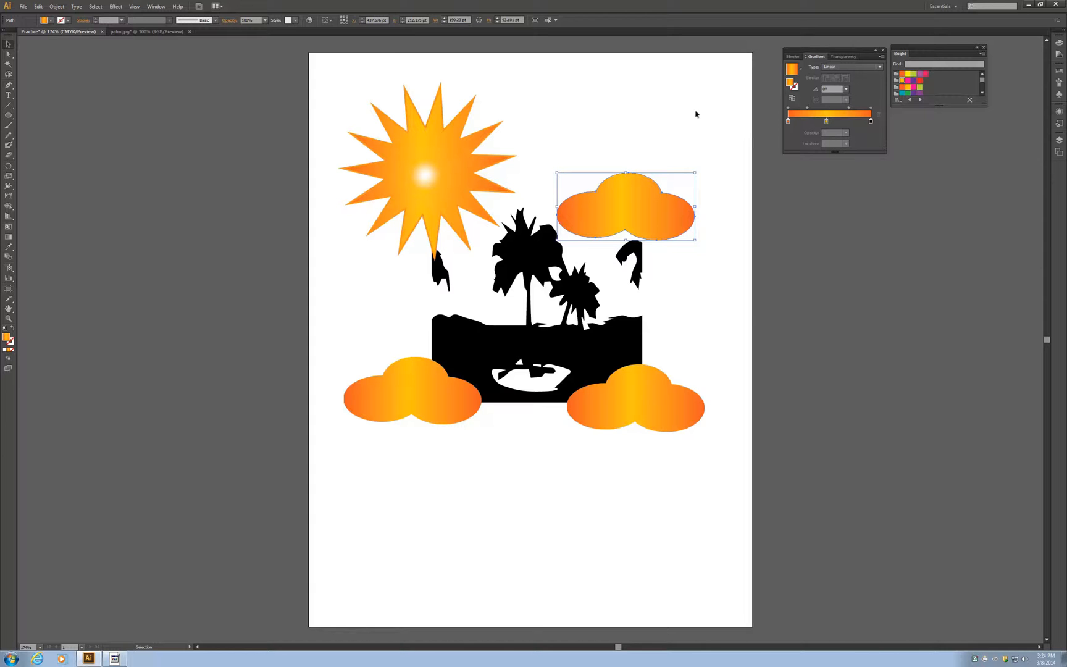
# Step: Try several Decorative Legacy pattern fills on the upper-right cloud, including tiles, circles, Waves Color and plaid, and return to the Bright swatches
pyautogui.click(52, 21)
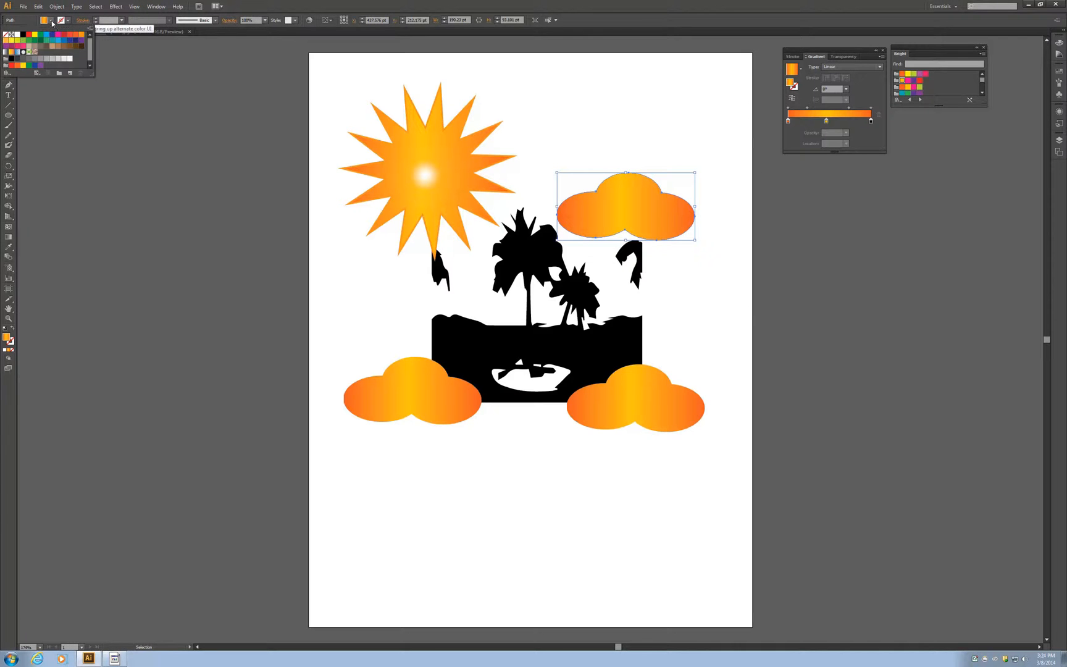
pyautogui.click(10, 76)
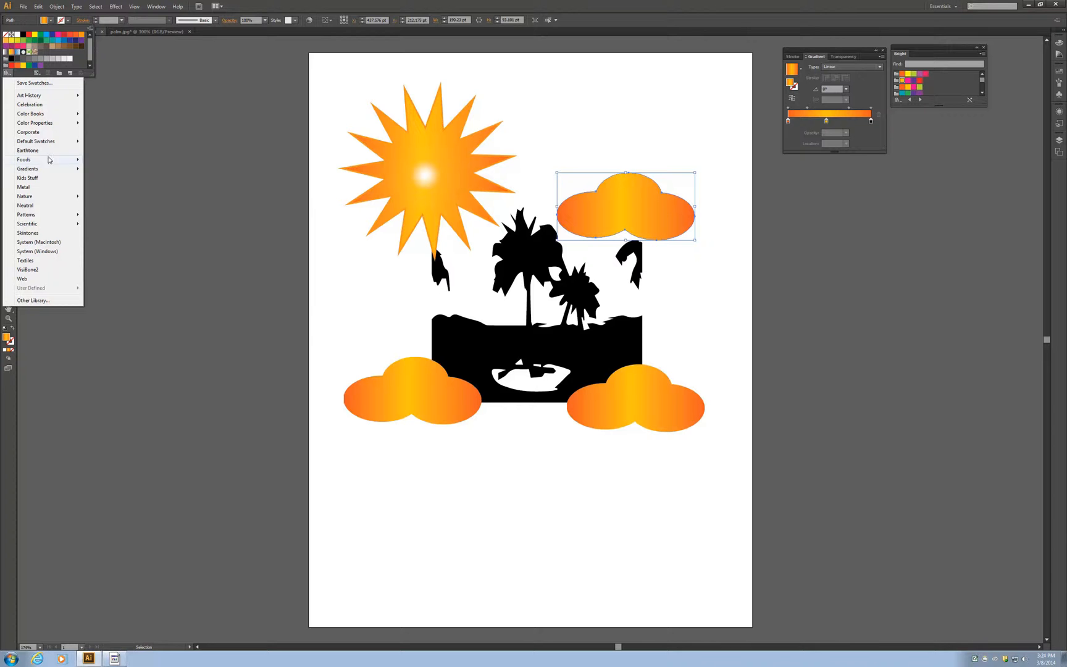
pyautogui.moveTo(37, 216)
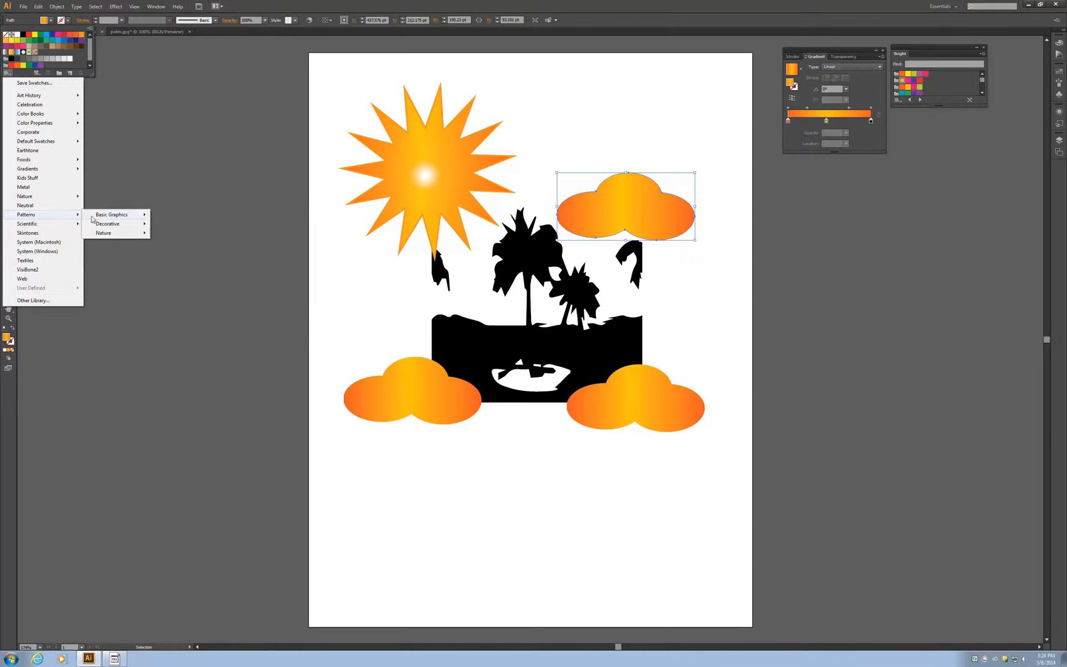
pyautogui.moveTo(99, 218)
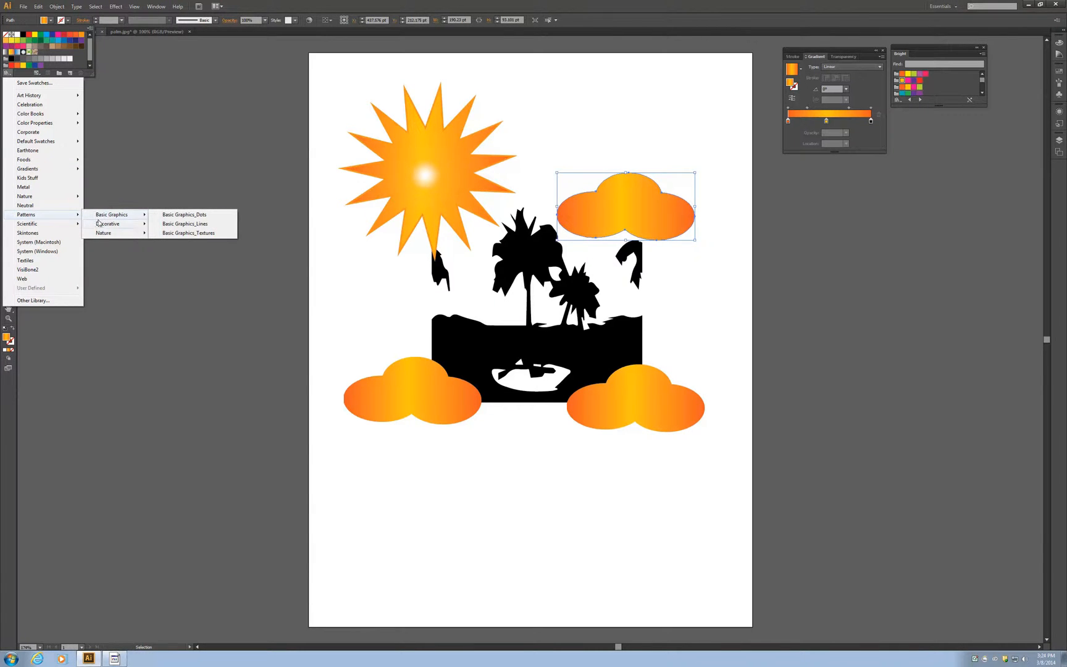
pyautogui.click(156, 226)
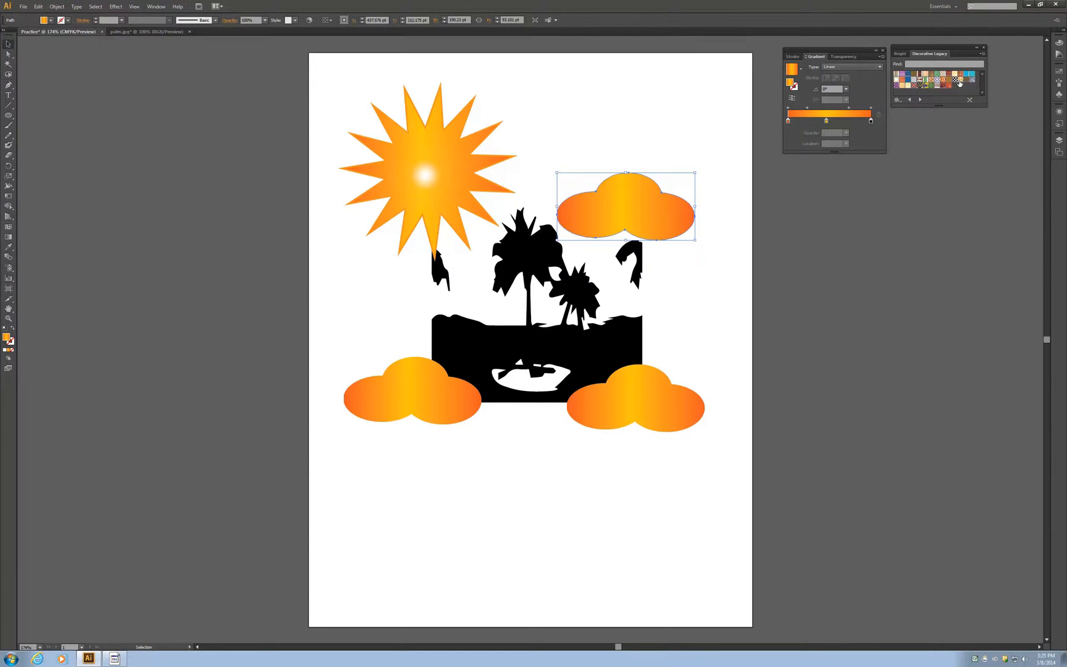
pyautogui.click(962, 81)
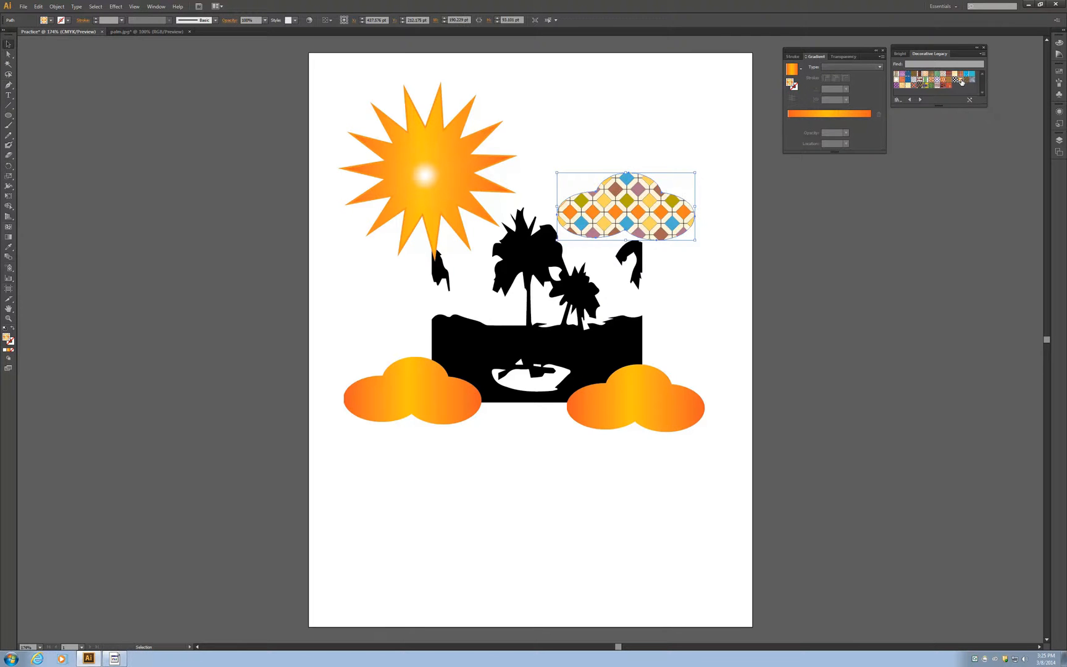
pyautogui.click(913, 89)
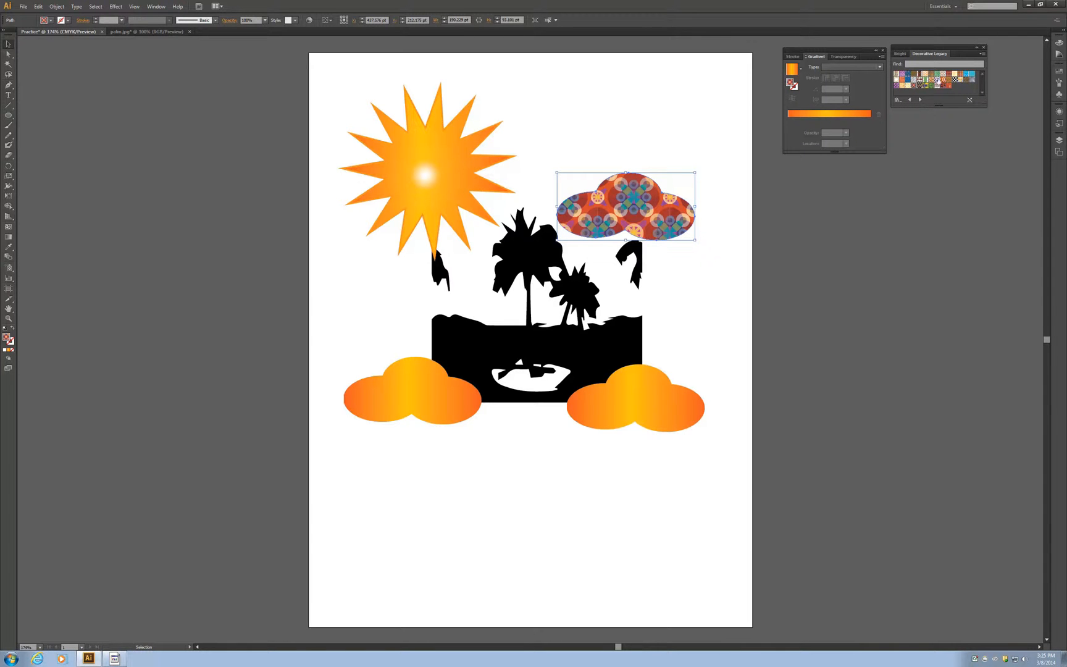
pyautogui.click(973, 75)
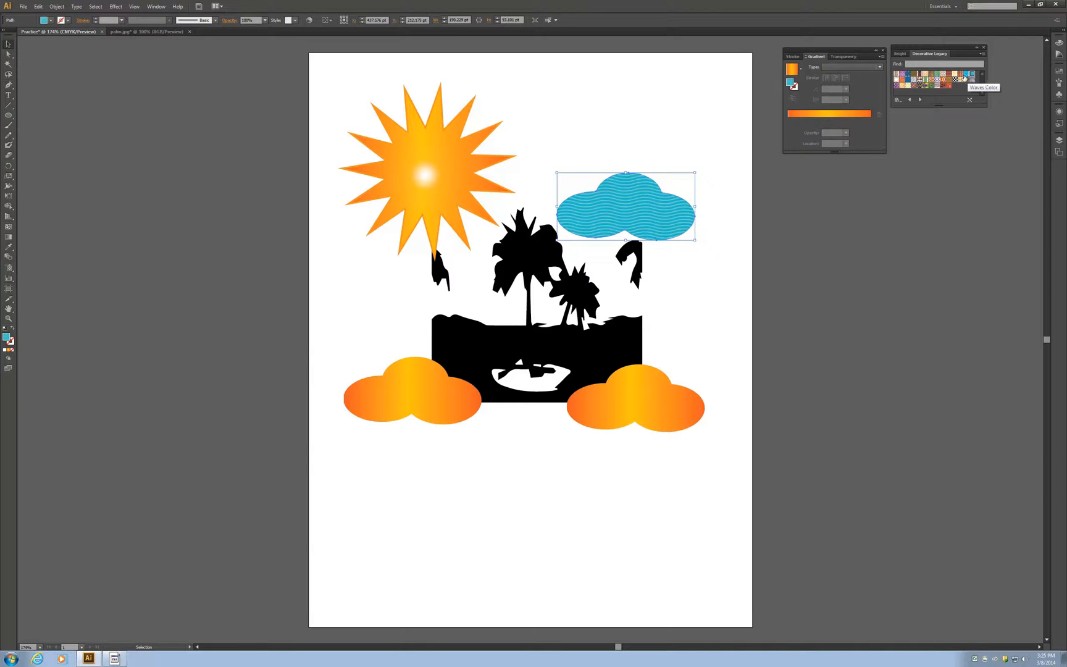
pyautogui.click(962, 77)
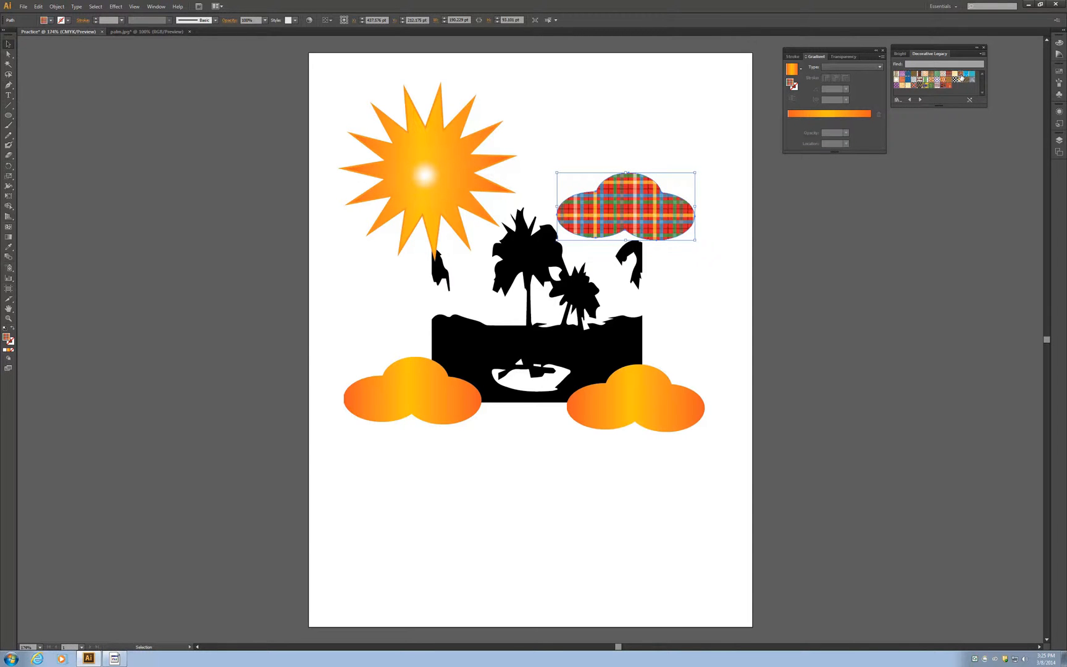
pyautogui.click(902, 54)
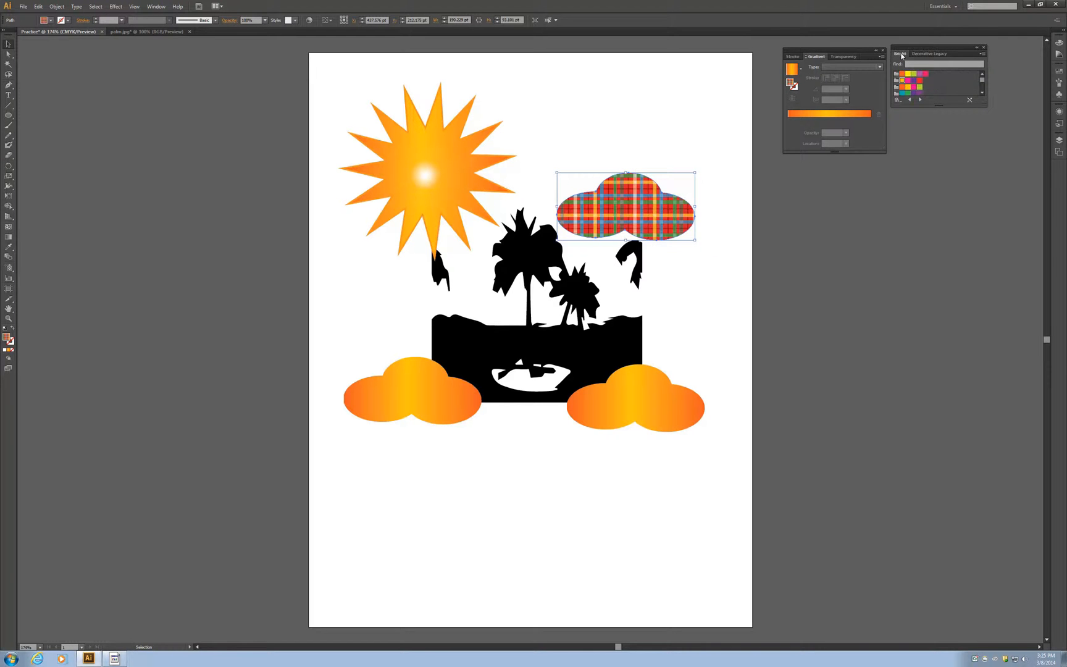
# Step: Give the upper-right cloud a very light grey fill and a 3 pt bright blue stroke
pyautogui.click(51, 21)
pyautogui.click(69, 59)
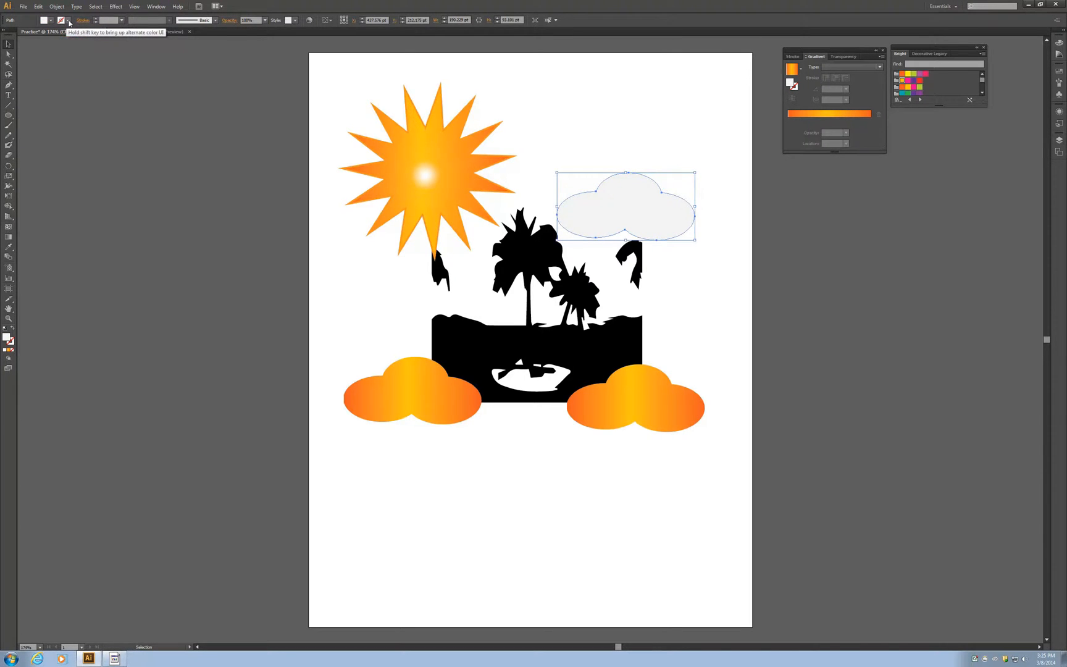
pyautogui.click(70, 22)
pyautogui.click(46, 36)
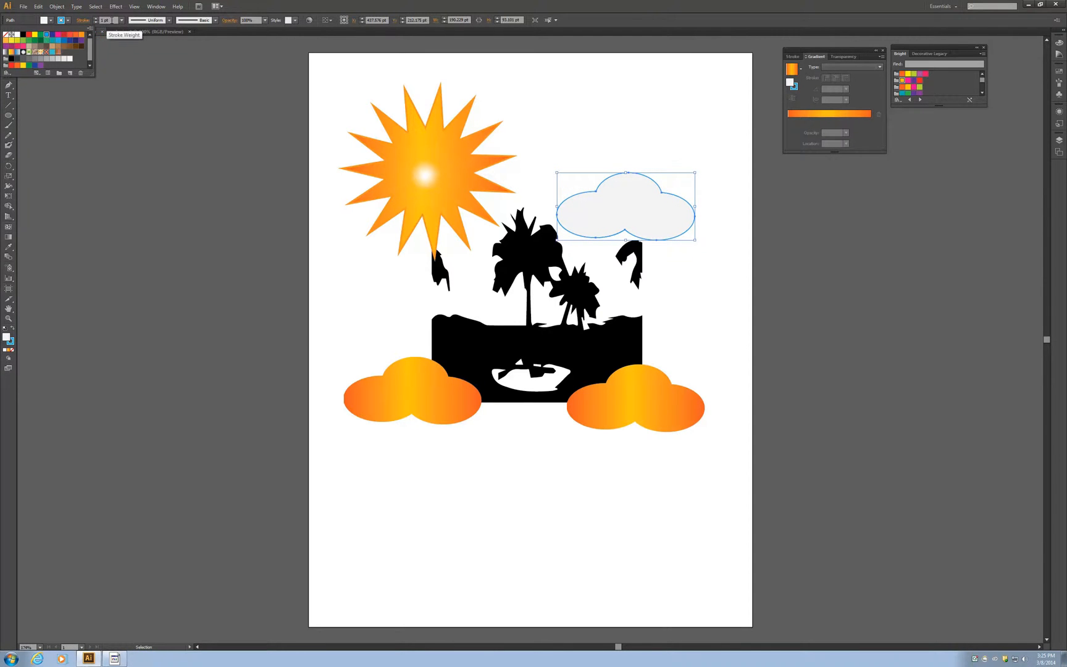
pyautogui.click(122, 20)
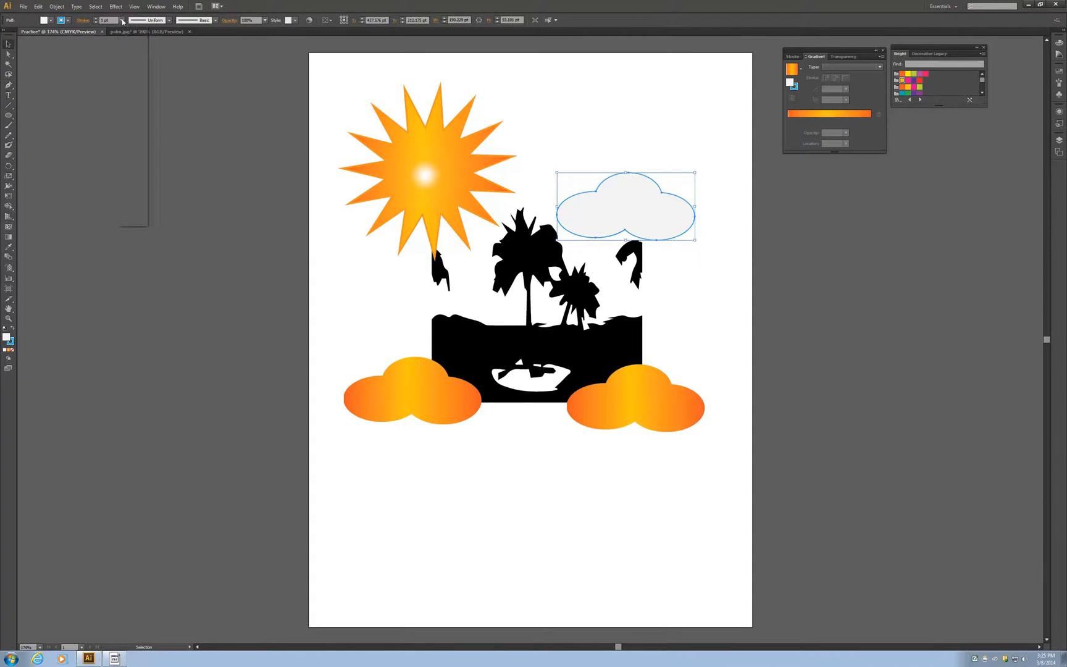
pyautogui.click(132, 74)
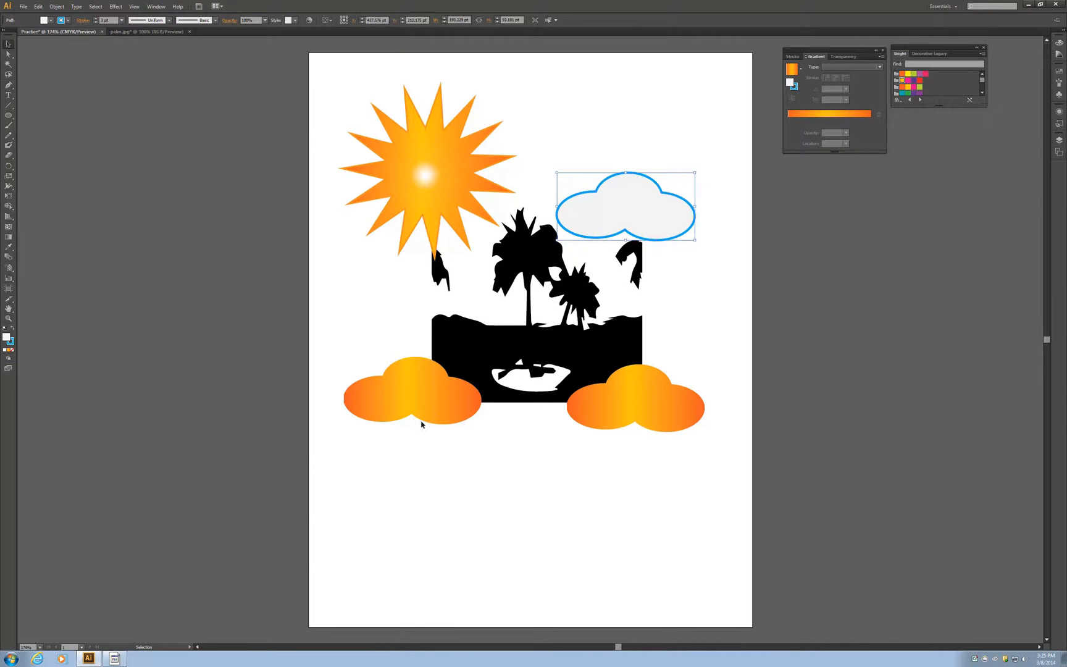
# Step: Fill the lower-left cloud with the C=0 M=0 Y=0 K=5 light grey swatch and outline it with a 3 pt bright blue stroke
pyautogui.click(391, 397)
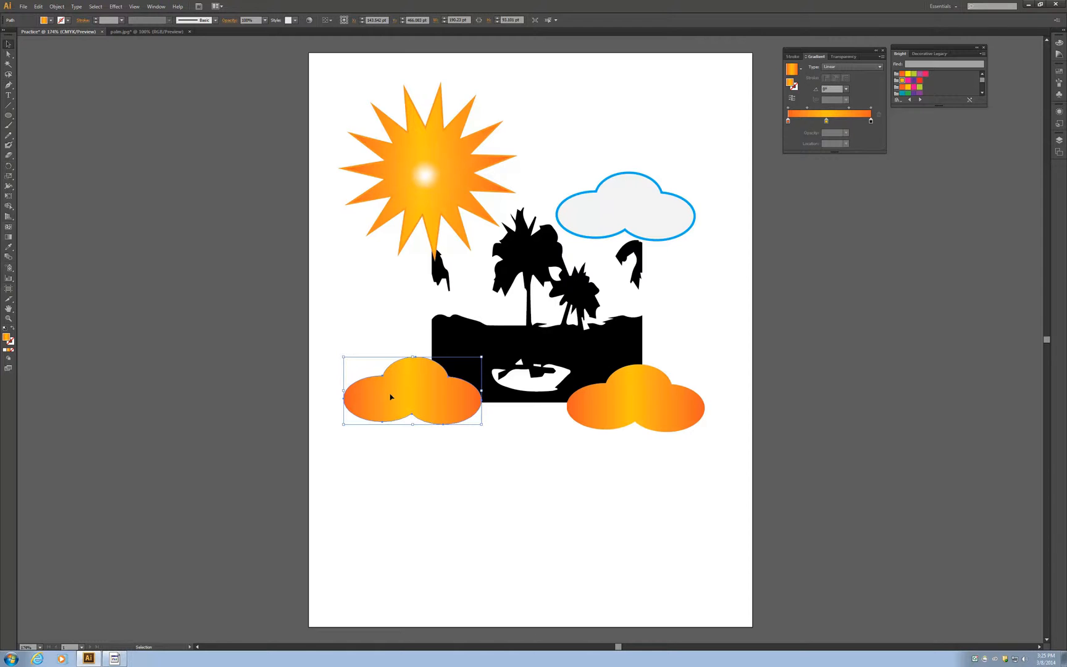
pyautogui.click(44, 20)
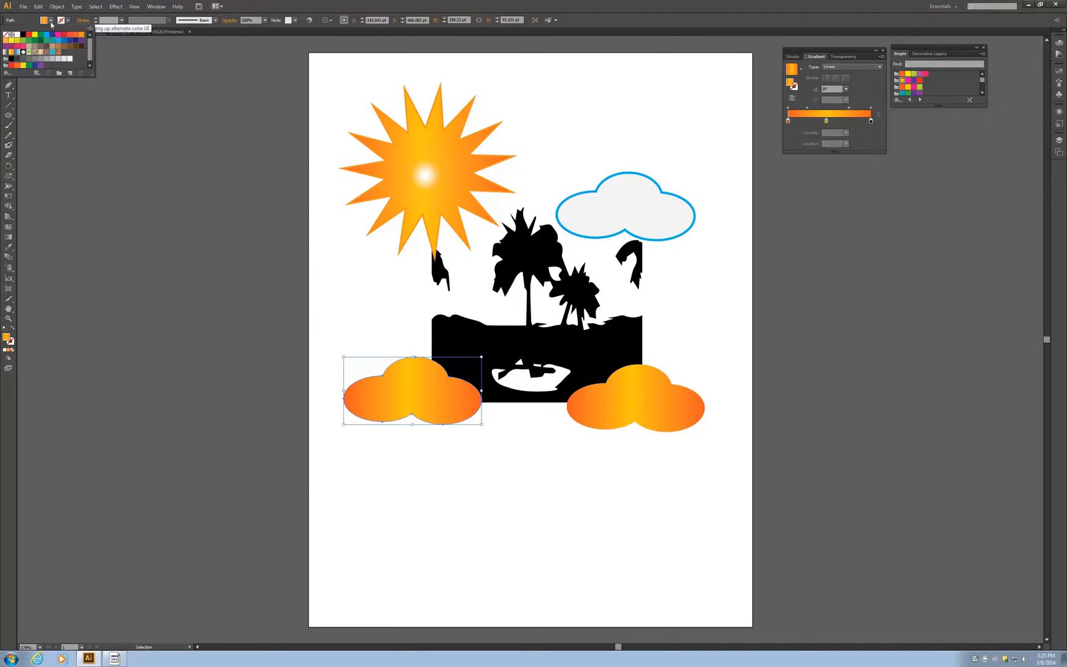
pyautogui.click(70, 59)
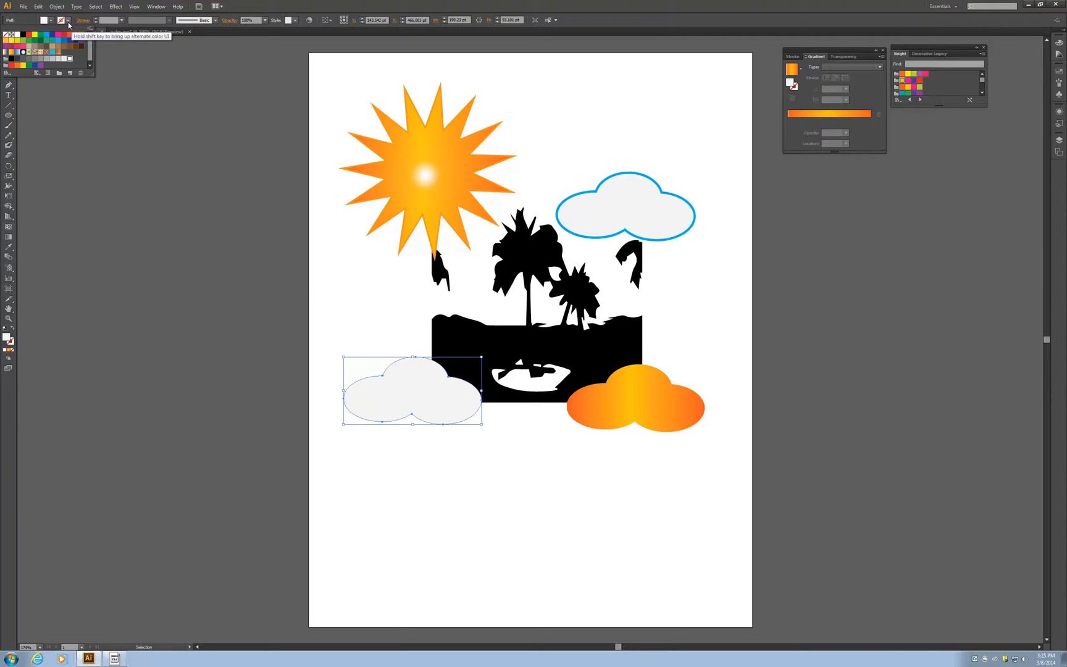
pyautogui.click(68, 23)
pyautogui.click(68, 23)
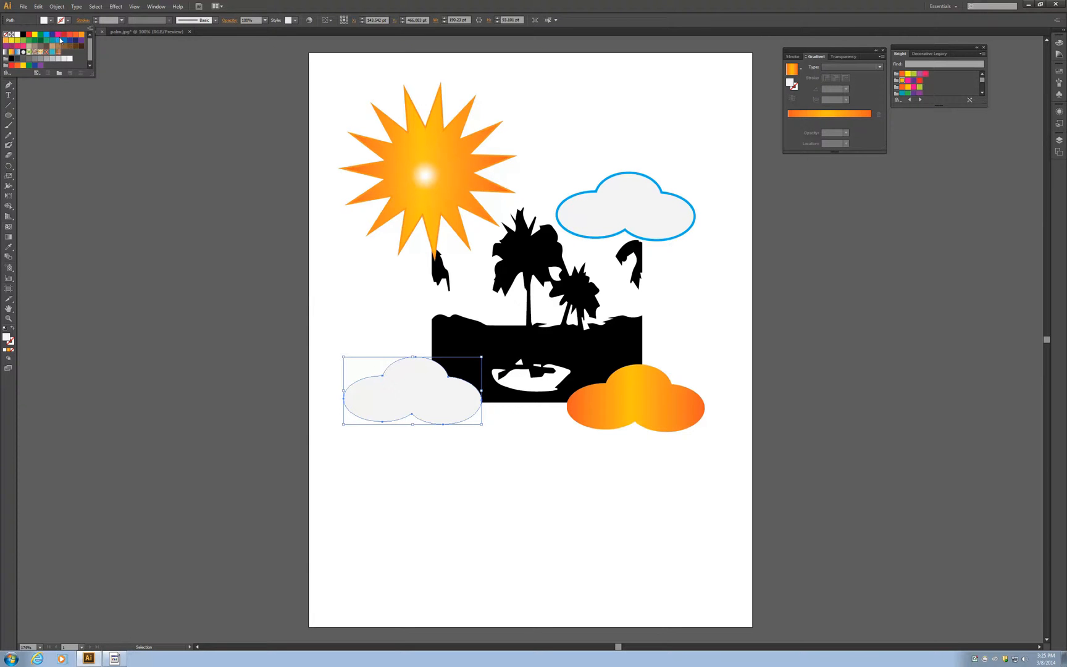
pyautogui.click(48, 36)
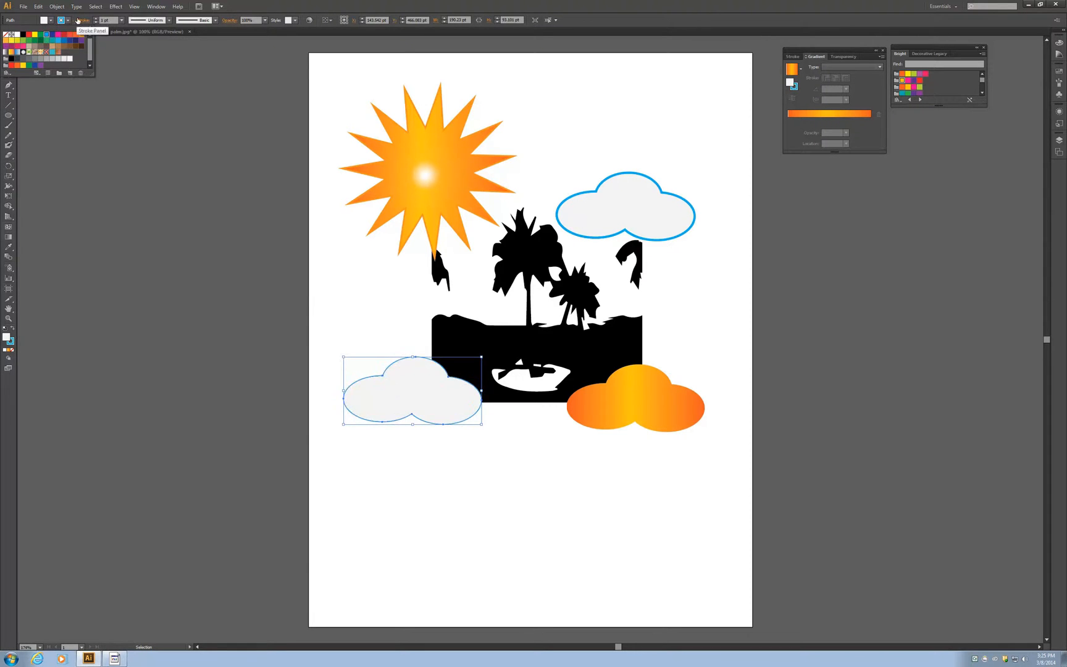
pyautogui.click(121, 20)
pyautogui.click(122, 22)
pyautogui.click(137, 74)
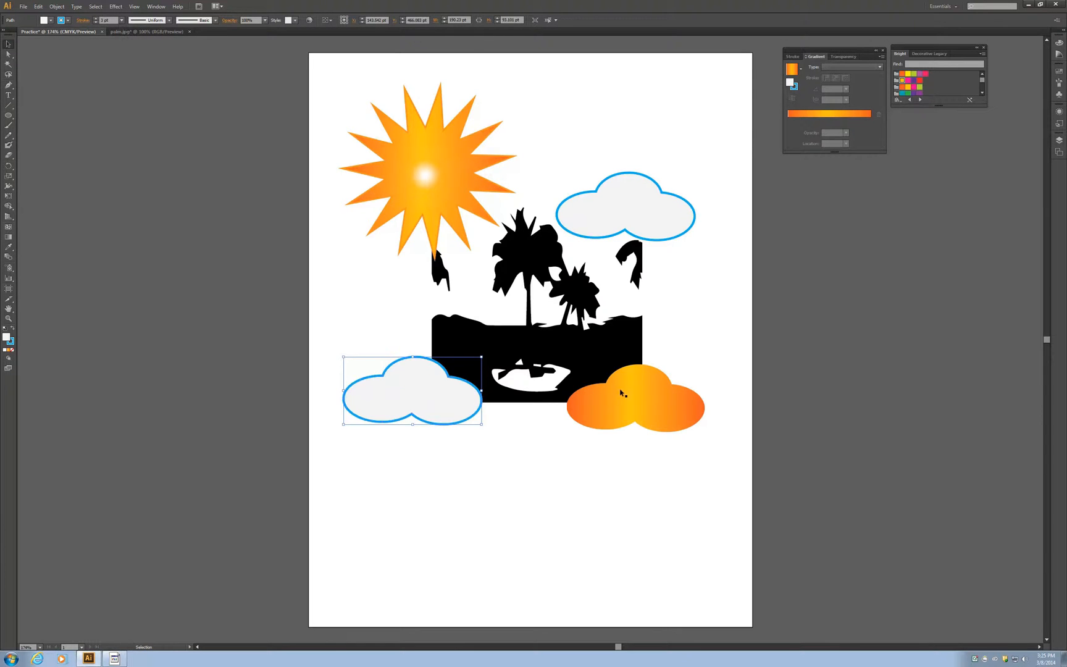
# Step: Apply the same light grey fill and 3 pt bright blue stroke to the lower-right cloud and deselect it
pyautogui.click(652, 406)
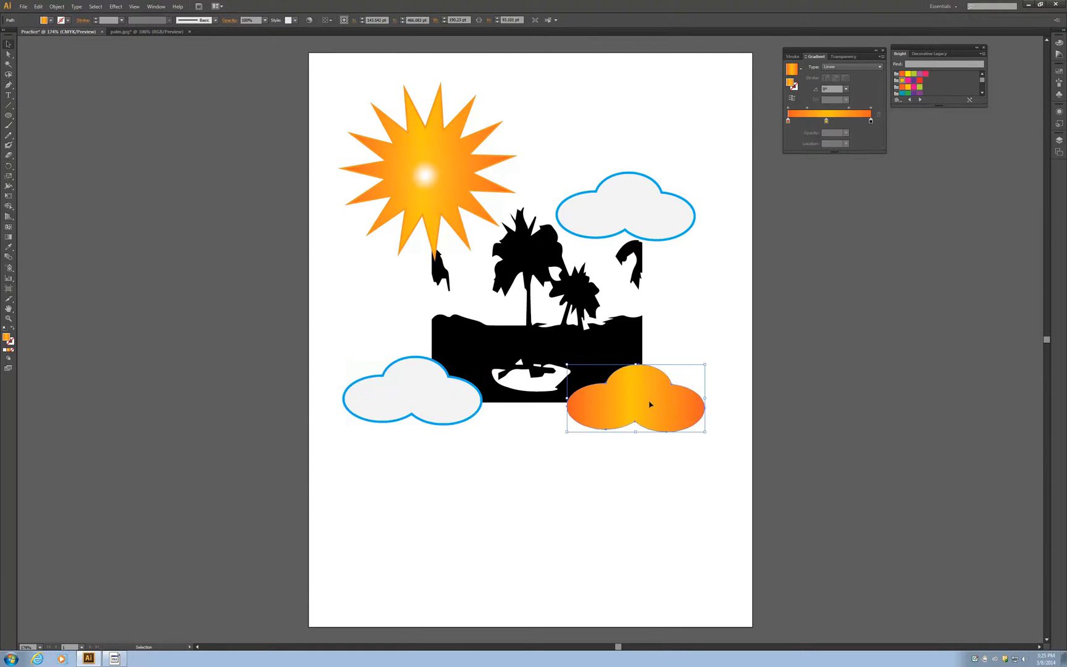
pyautogui.click(51, 22)
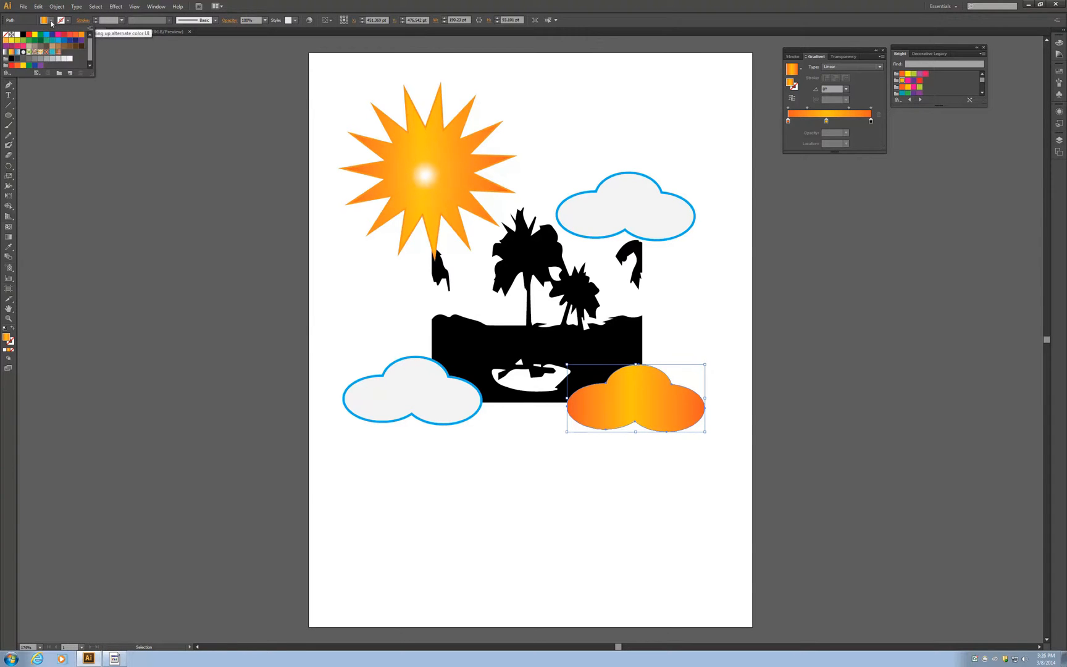
pyautogui.click(70, 59)
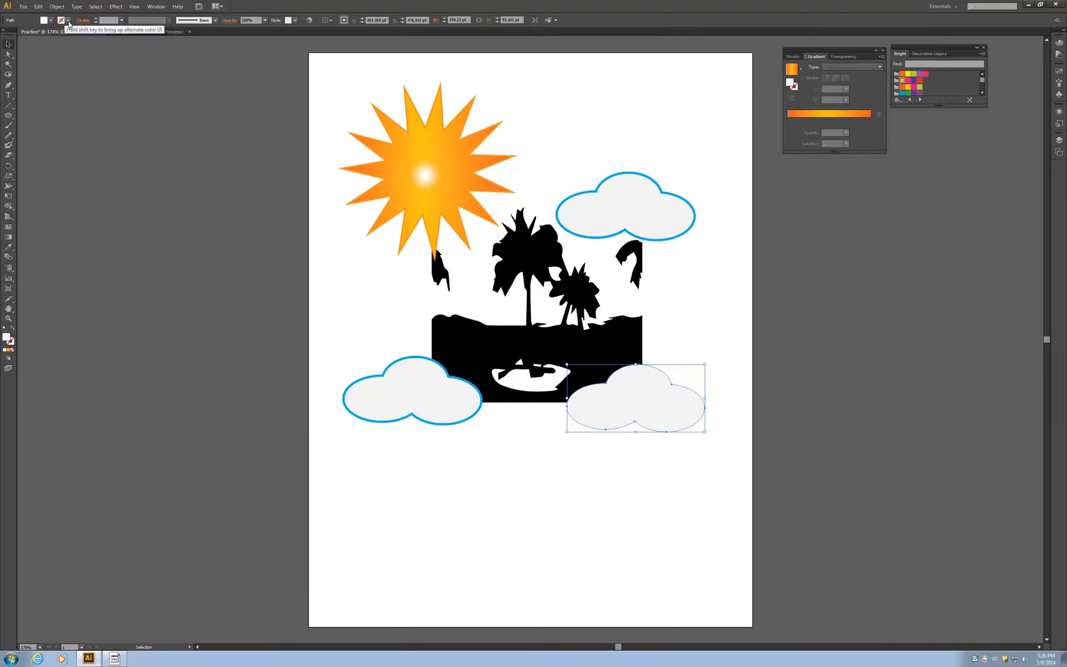
pyautogui.click(69, 22)
pyautogui.click(47, 35)
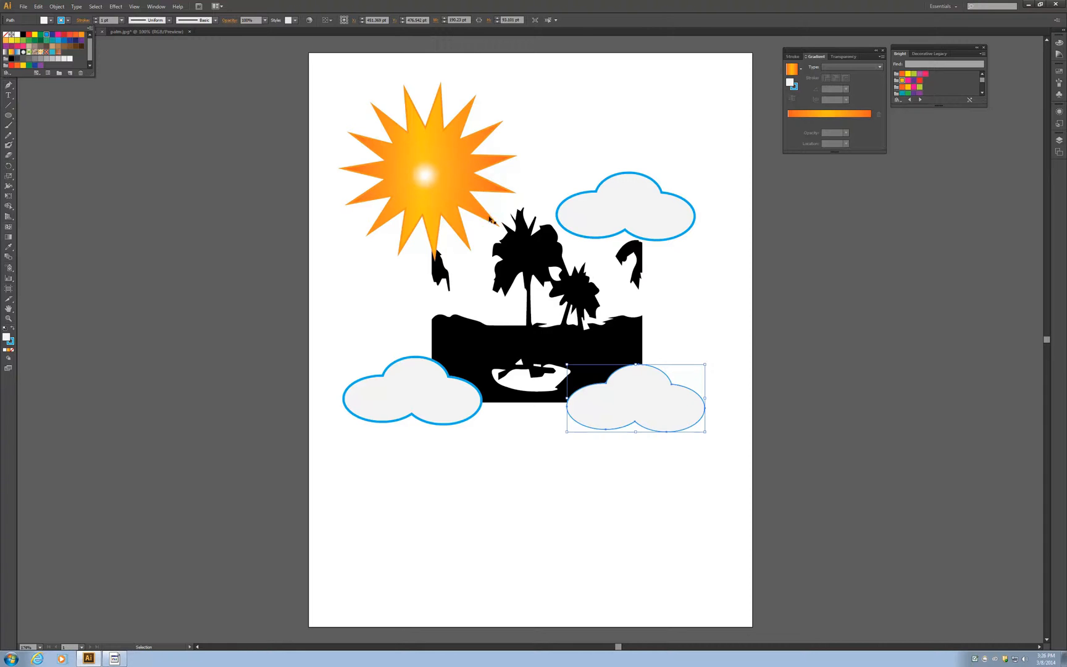
pyautogui.click(122, 20)
pyautogui.click(131, 75)
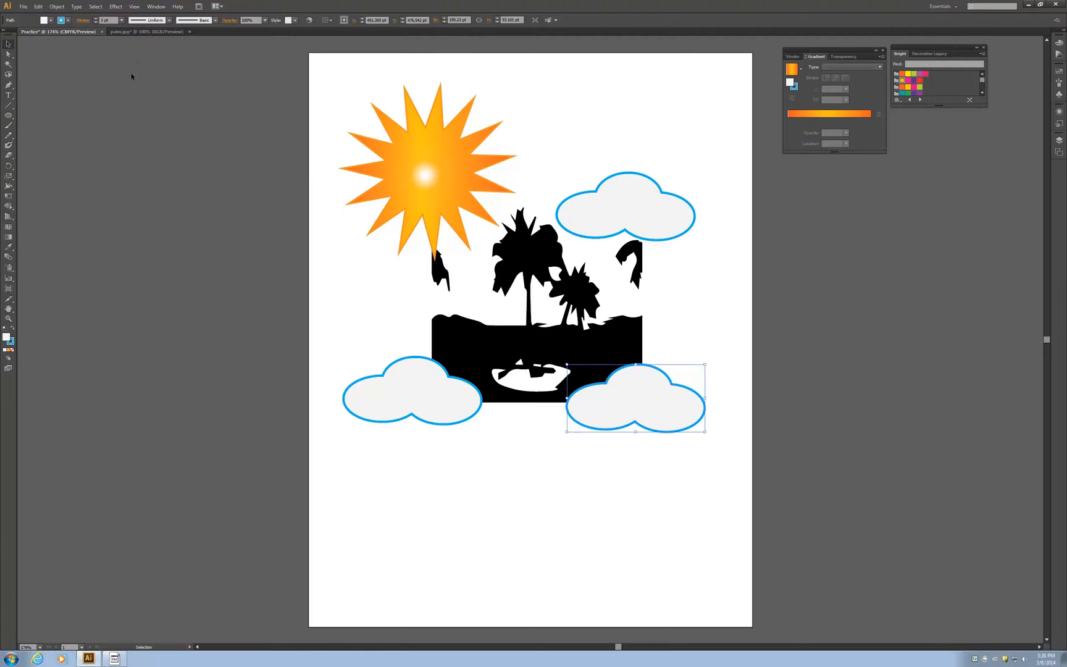
pyautogui.click(554, 480)
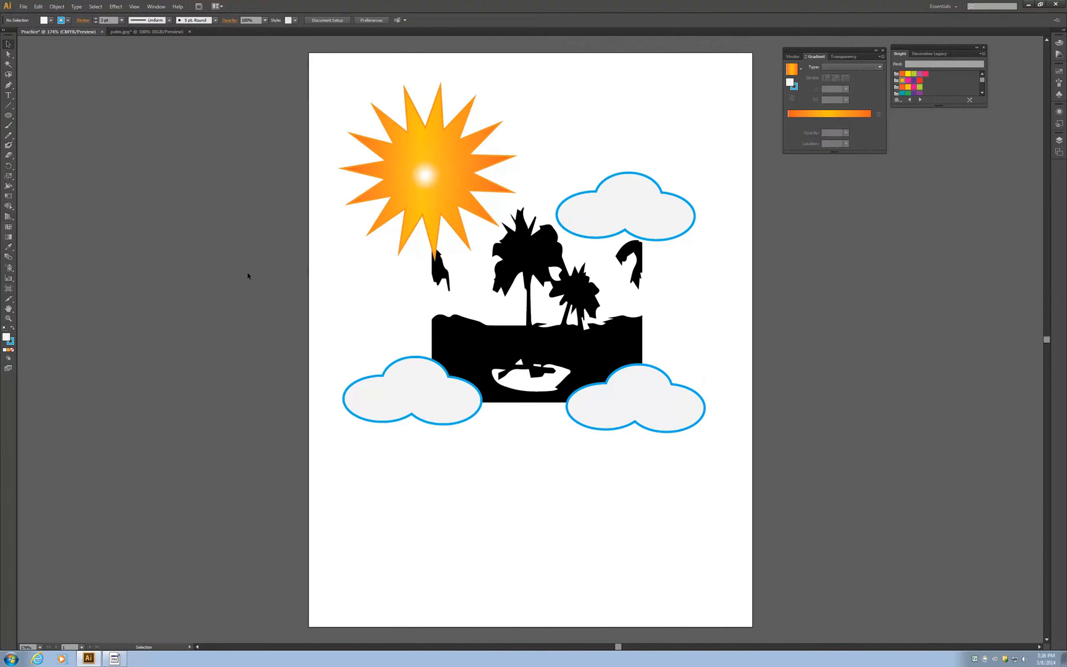
# Step: Draw a text area about 240 by 82 pt between the sun and the artboard's right edge, and enter "Find Your Paradise!!!" in it
pyautogui.click(8, 97)
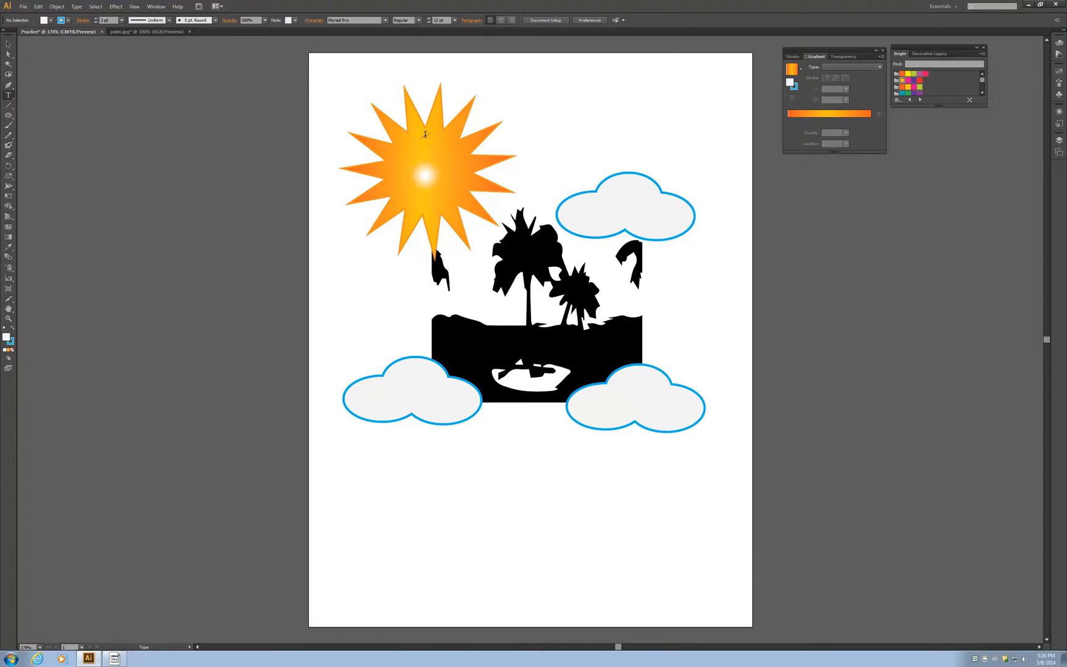
pyautogui.click(492, 182)
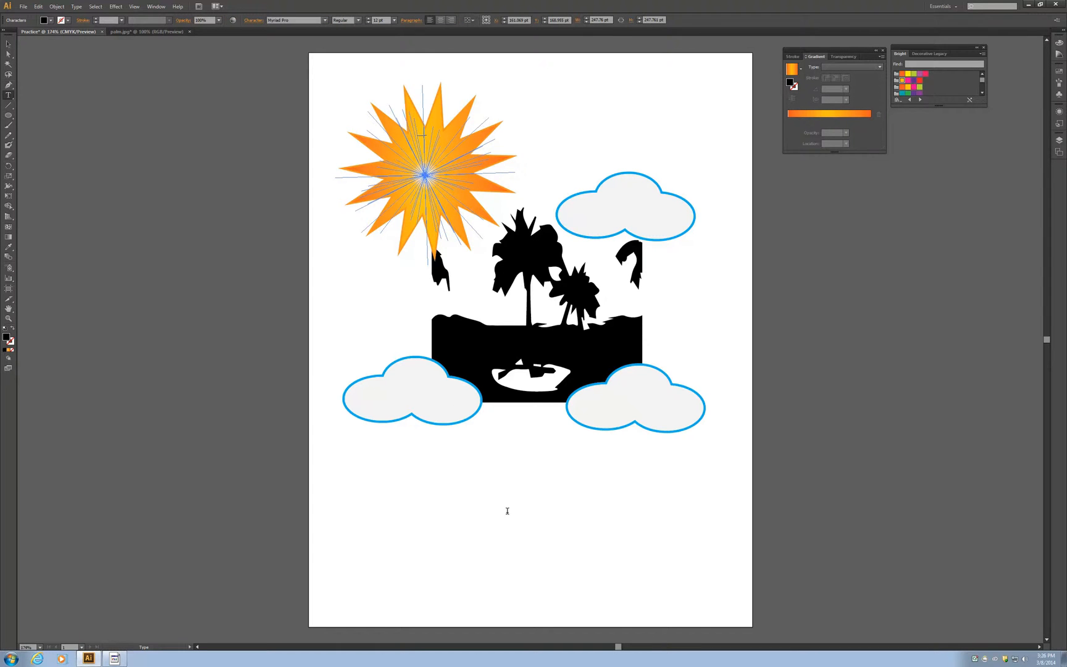
pyautogui.click(9, 95)
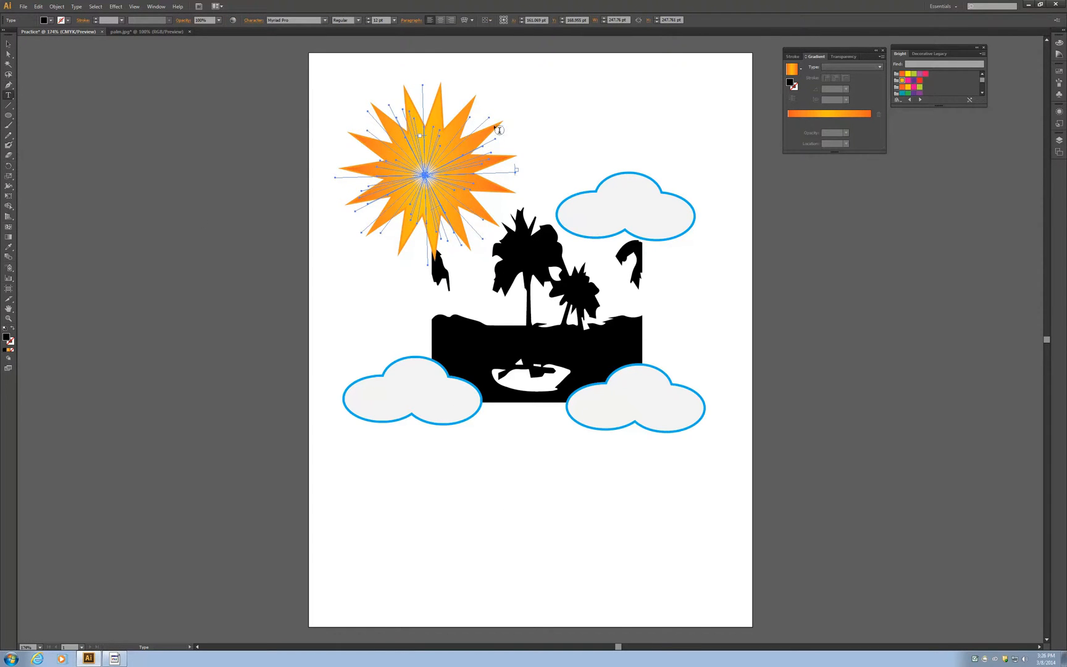
pyautogui.moveTo(541, 122); pyautogui.dragTo(716, 177)
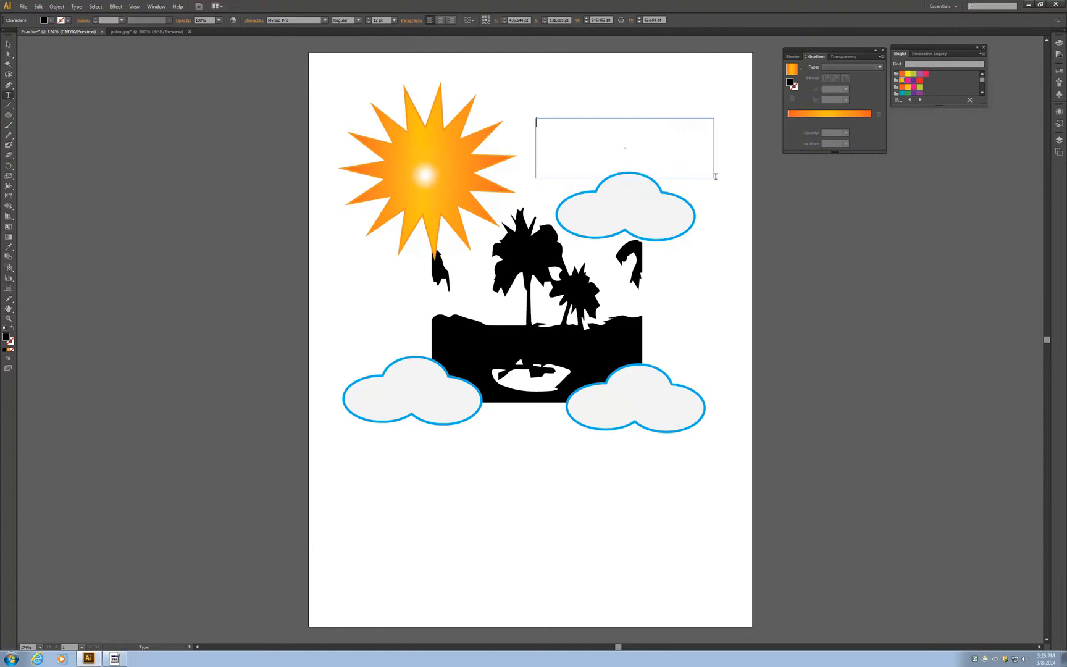
pyautogui.write('Find Your Paradise!!!')
# Step: Set the "Find Your Paradise!!!" text in Palace Script MT at 72 pt
pyautogui.click(325, 21)
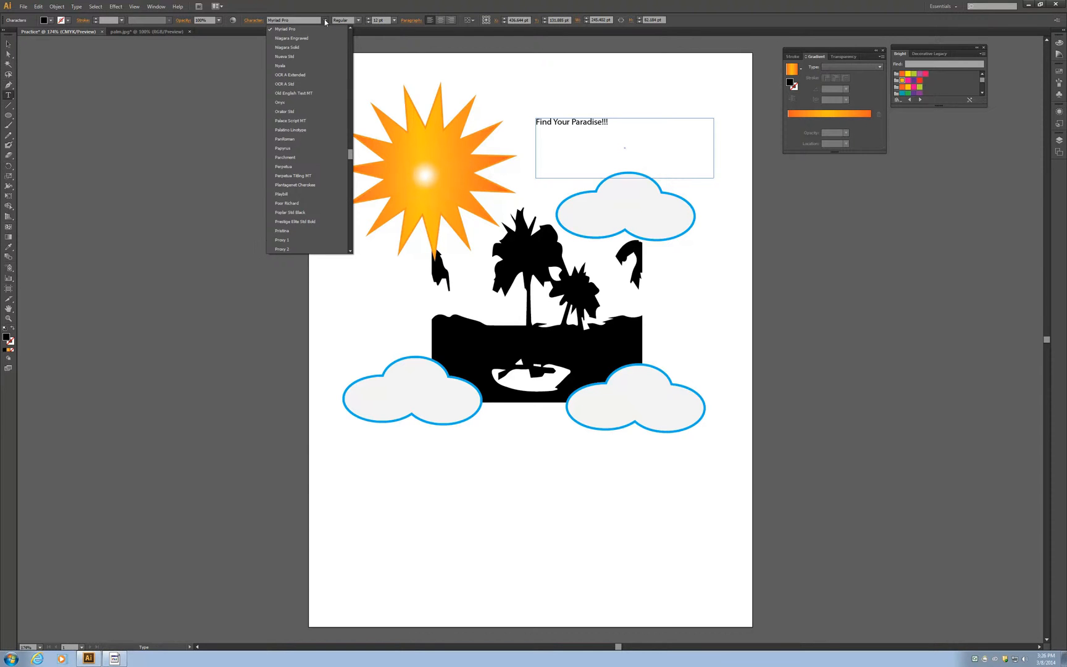
pyautogui.click(309, 120)
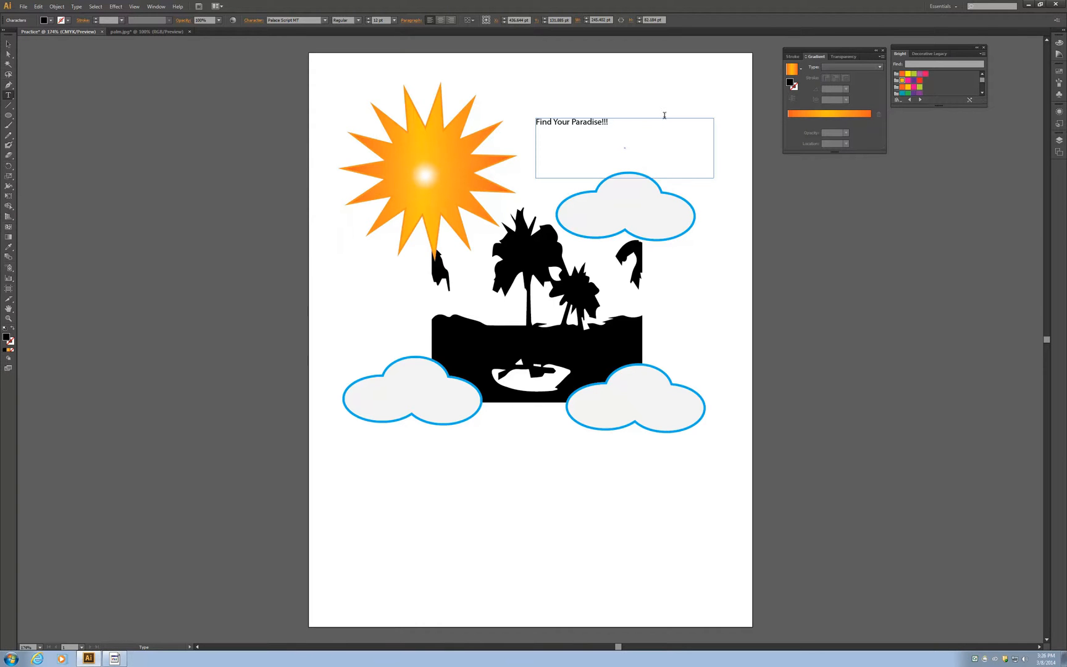
pyautogui.moveTo(633, 127); pyautogui.dragTo(526, 109)
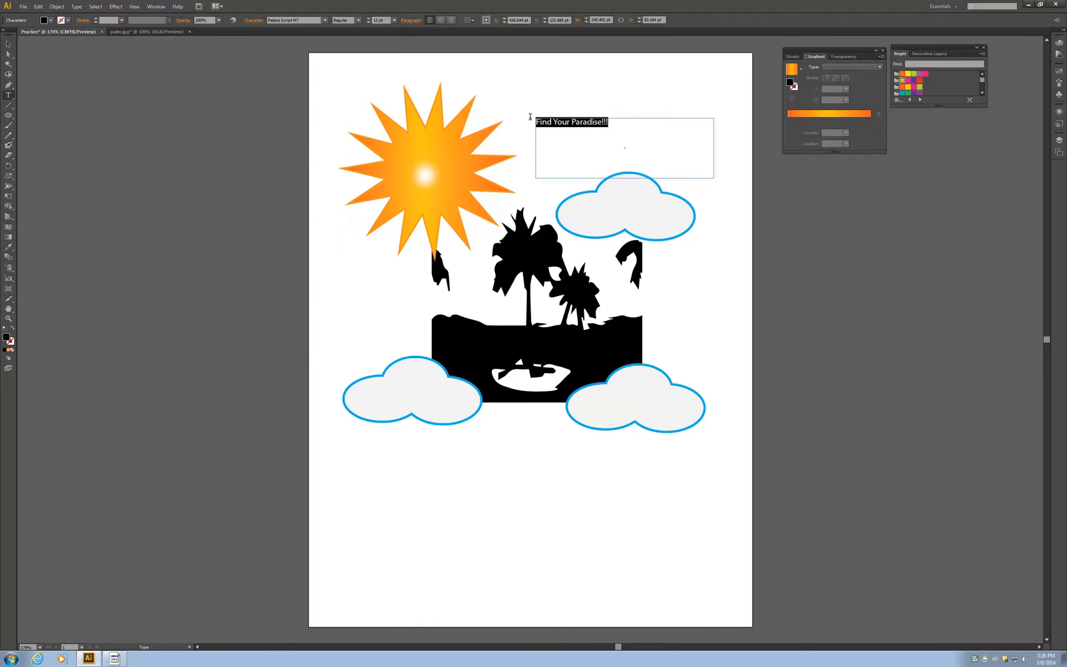
pyautogui.click(326, 20)
pyautogui.click(312, 119)
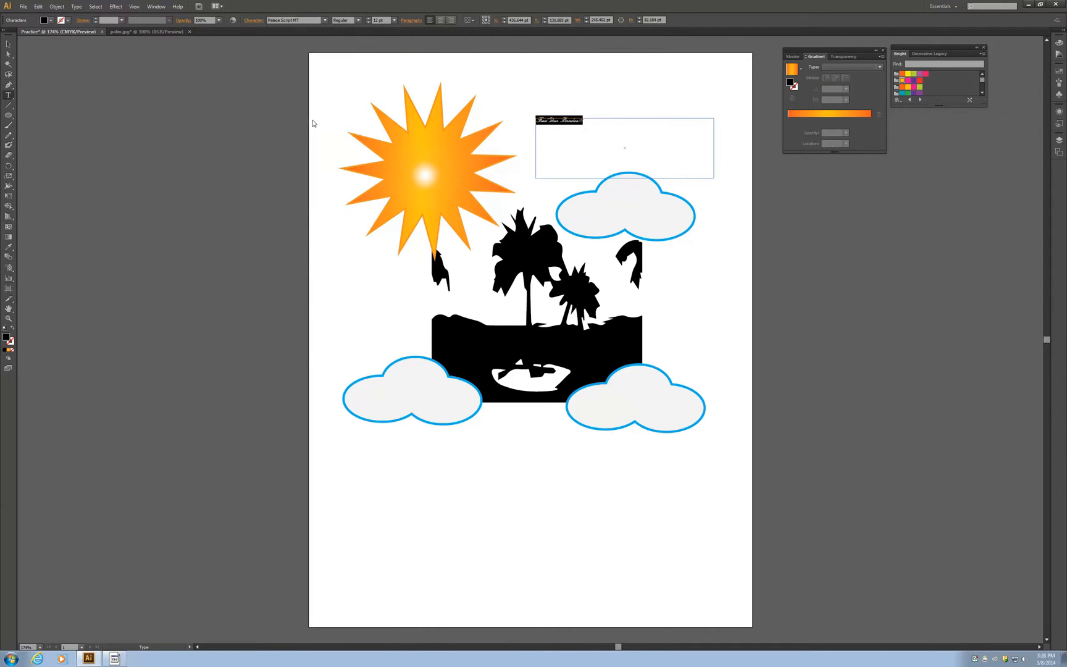
pyautogui.click(394, 19)
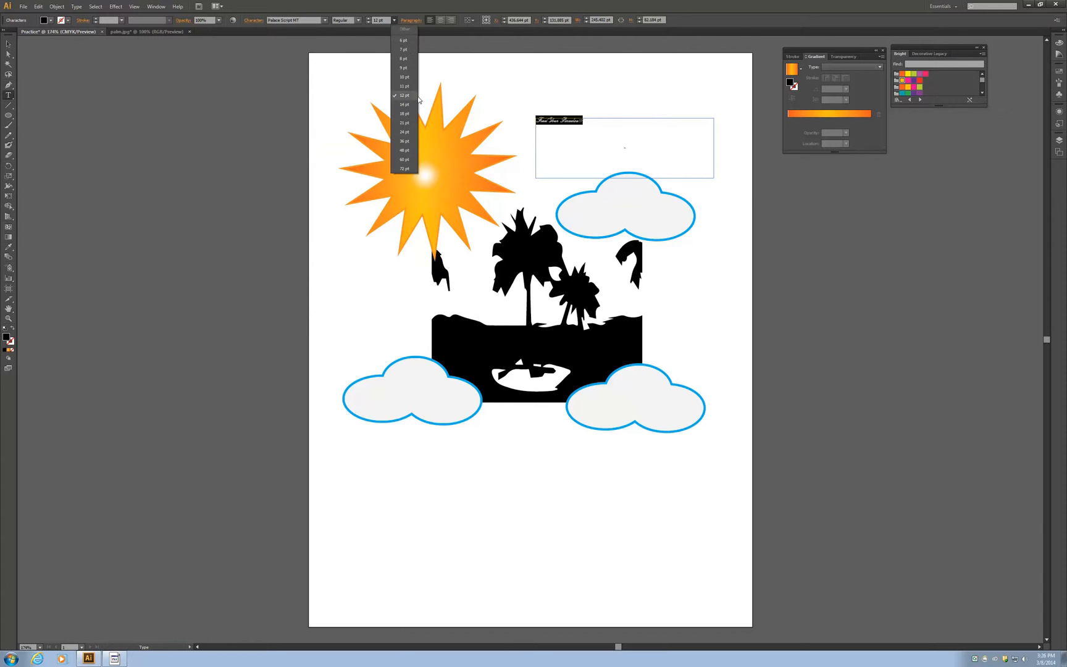
pyautogui.click(405, 168)
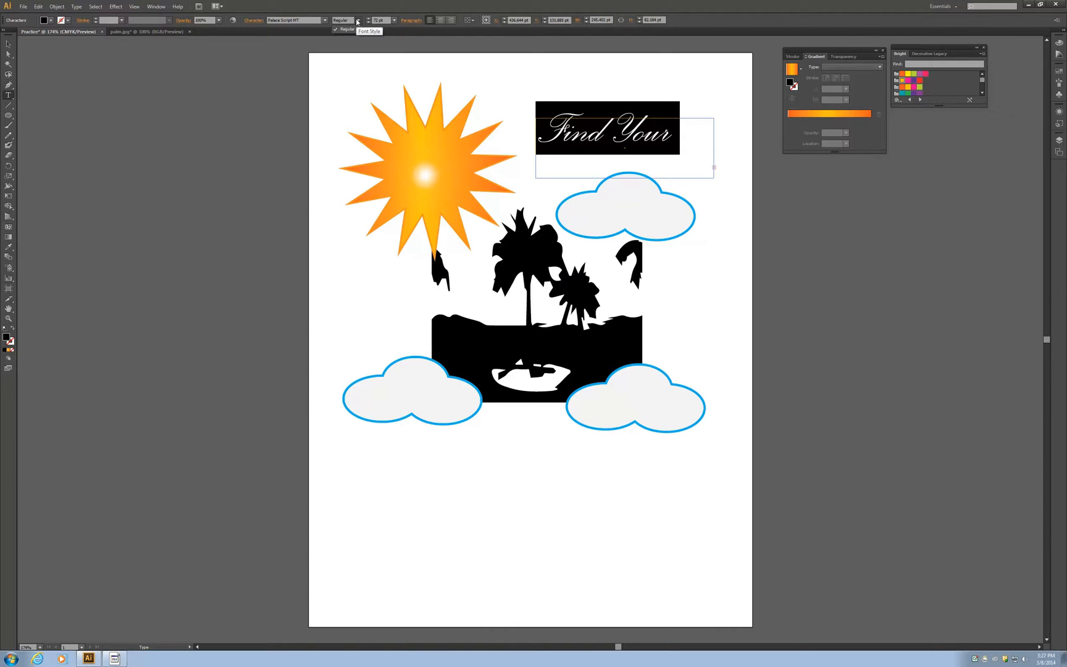
# Step: Widen the headline's text area toward the sun to about 420 pt so the whole phrase fits on one line
pyautogui.click(541, 169)
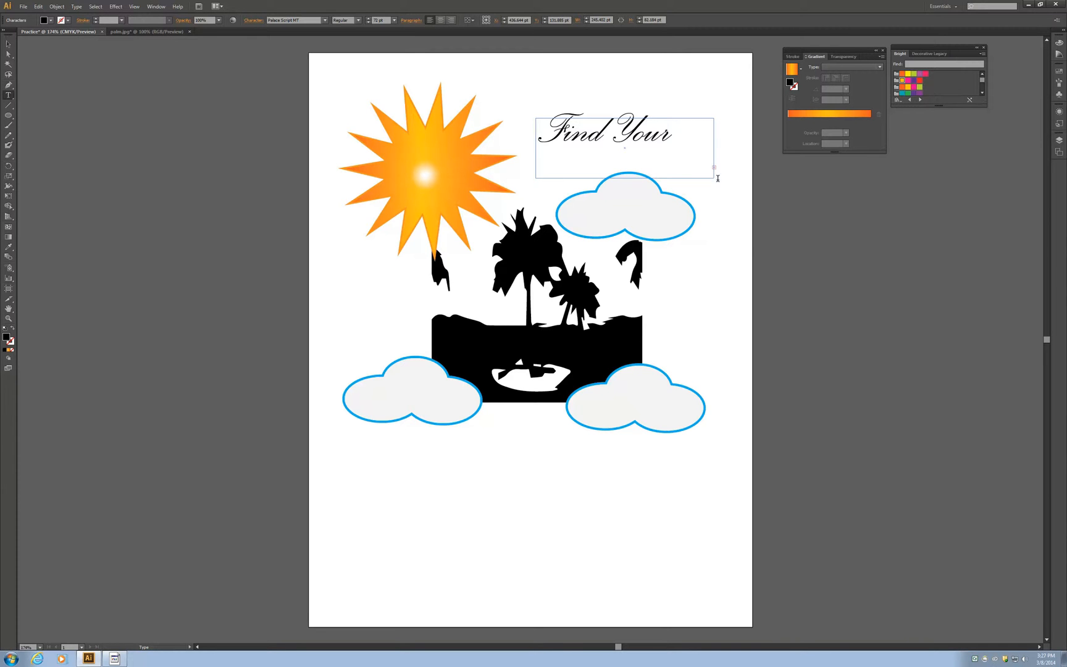
pyautogui.click(687, 151)
pyautogui.click(531, 176)
pyautogui.moveTo(681, 129); pyautogui.dragTo(533, 129)
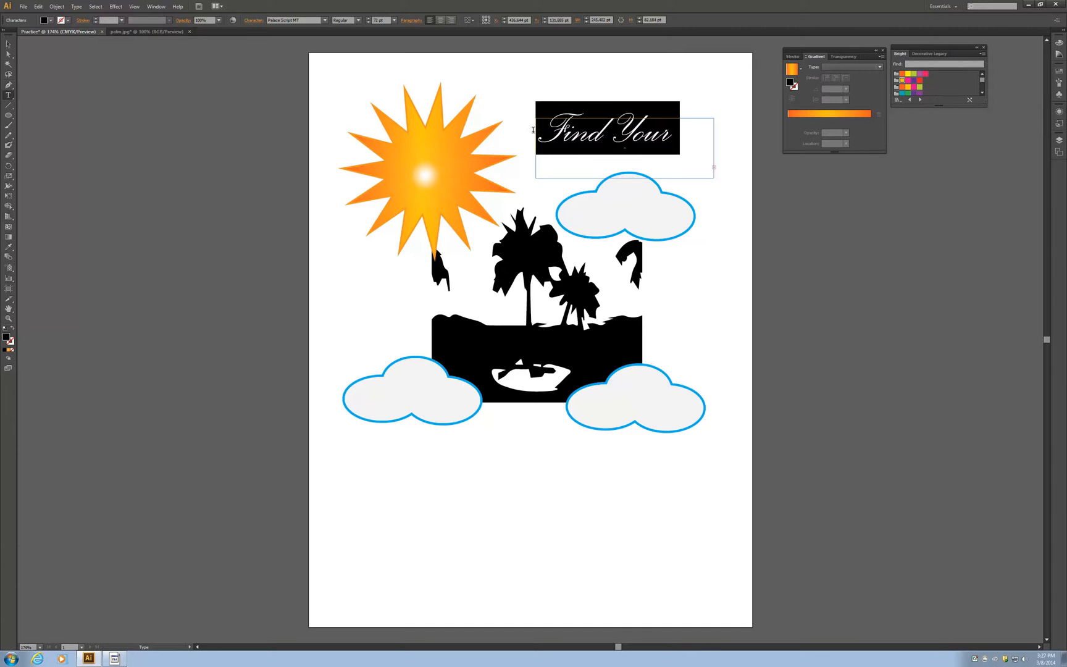
pyautogui.click(572, 127)
pyautogui.press('Escape')
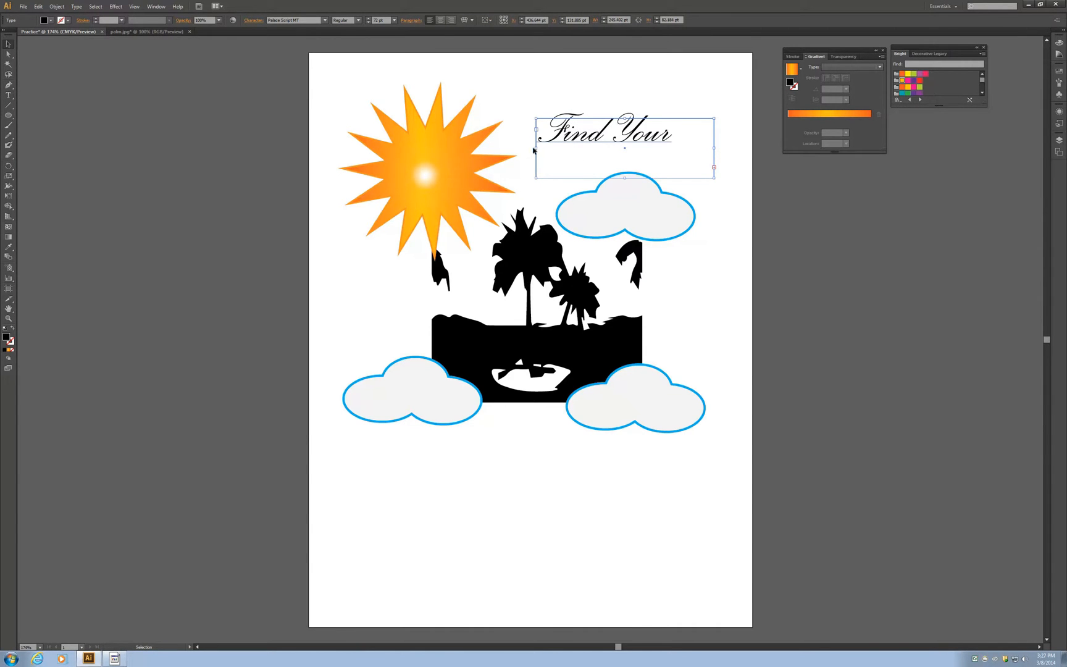
pyautogui.moveTo(537, 148); pyautogui.dragTo(403, 141)
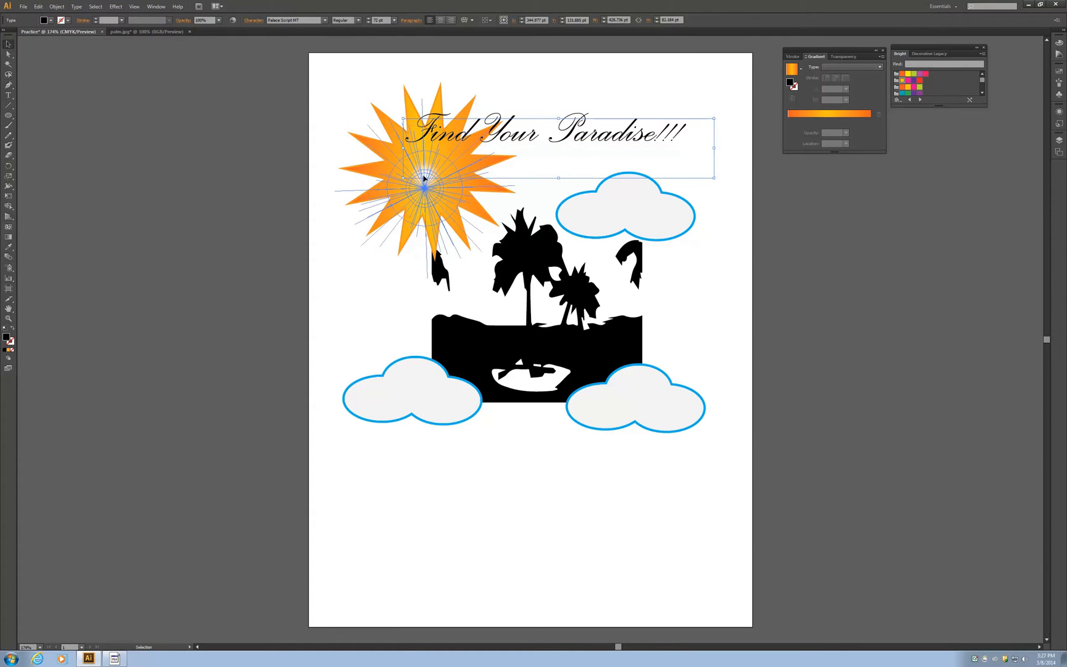
pyautogui.click(426, 191)
pyautogui.moveTo(427, 187); pyautogui.dragTo(428, 182)
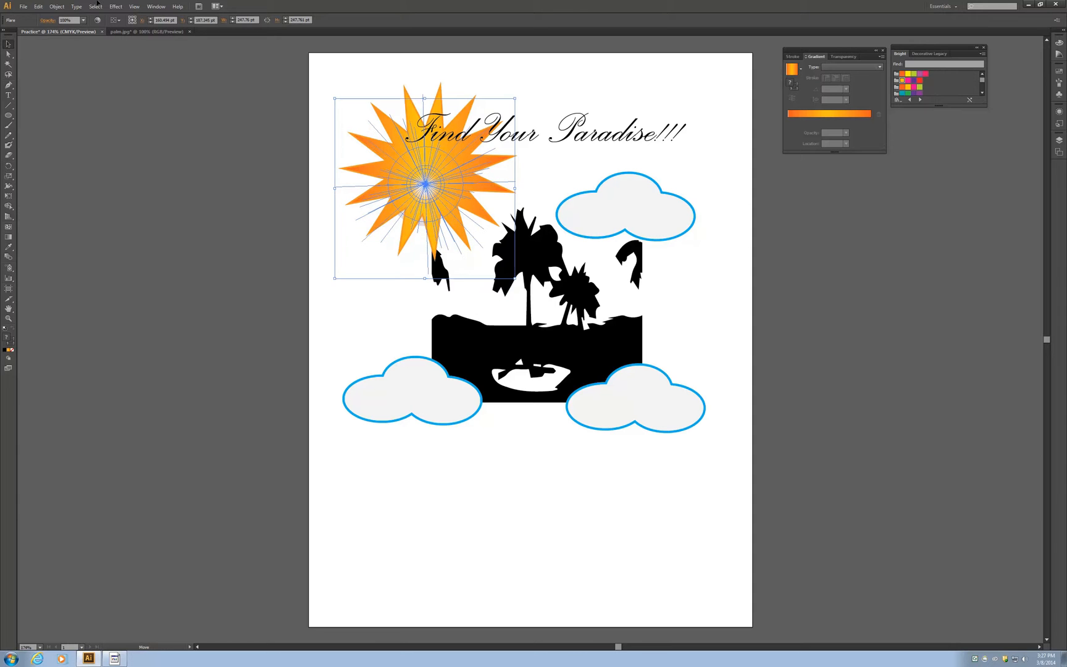
pyautogui.click(38, 6)
pyautogui.click(50, 15)
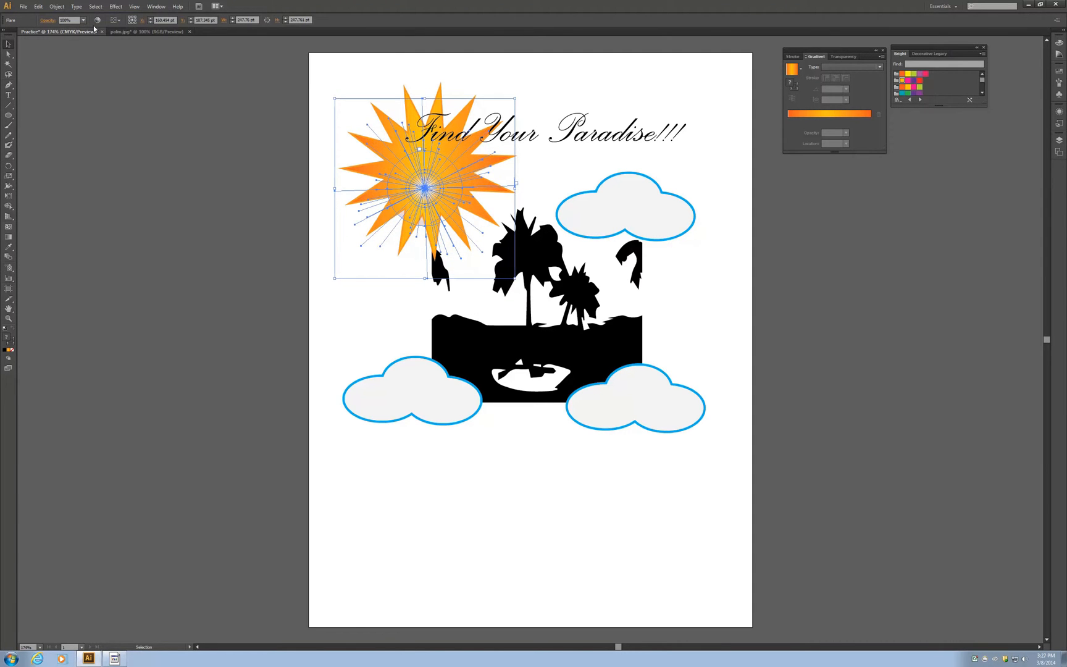
pyautogui.click(38, 6)
pyautogui.click(48, 17)
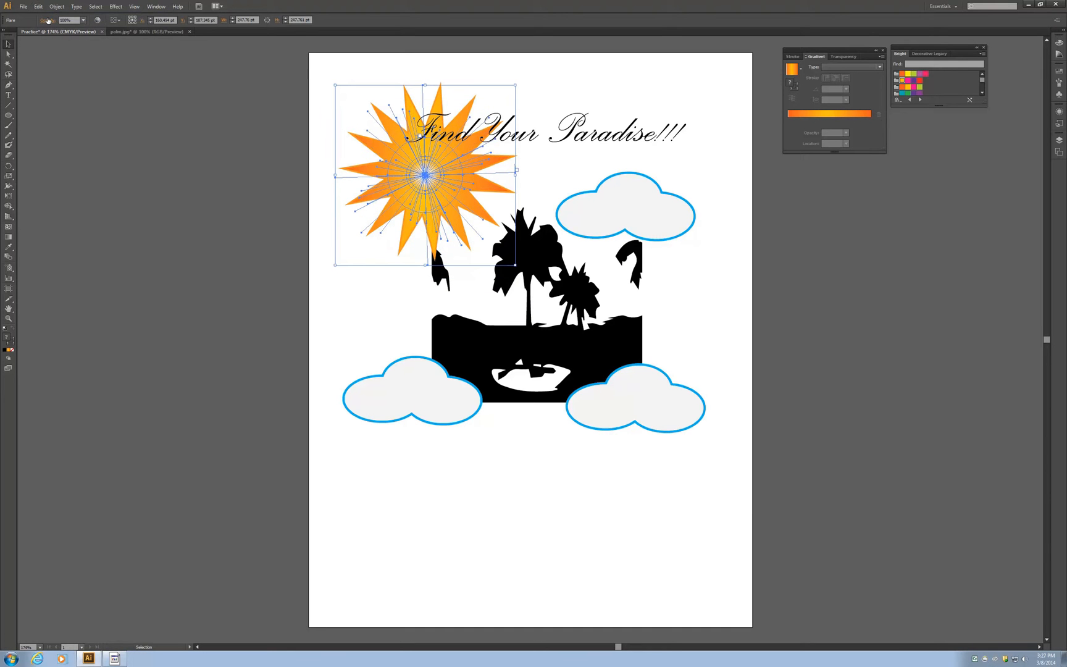
pyautogui.click(40, 7)
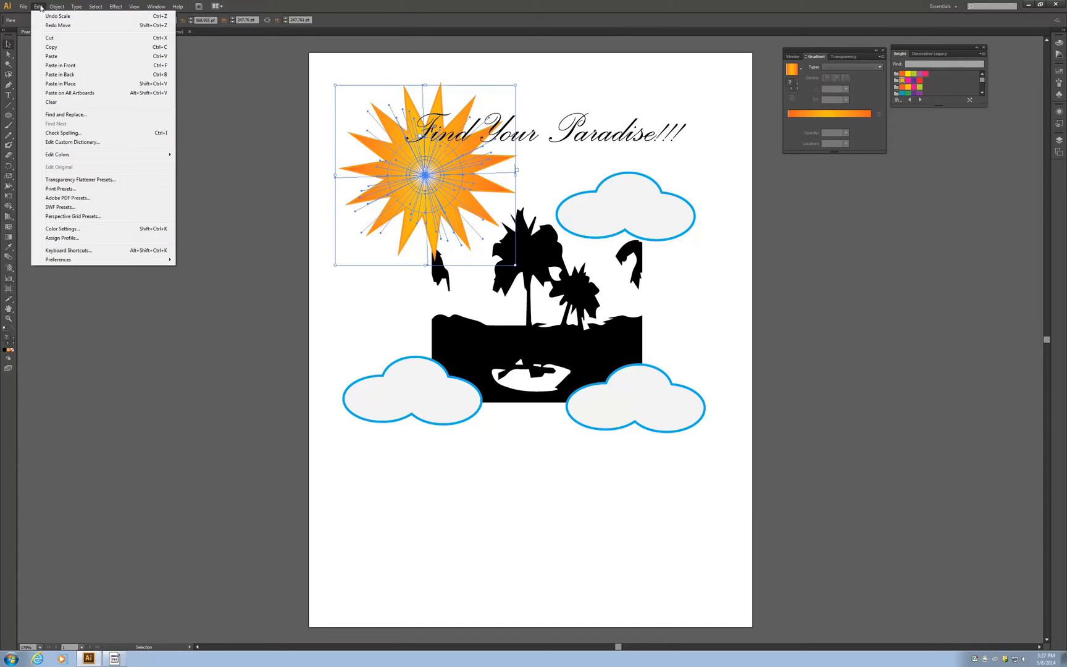
pyautogui.click(39, 7)
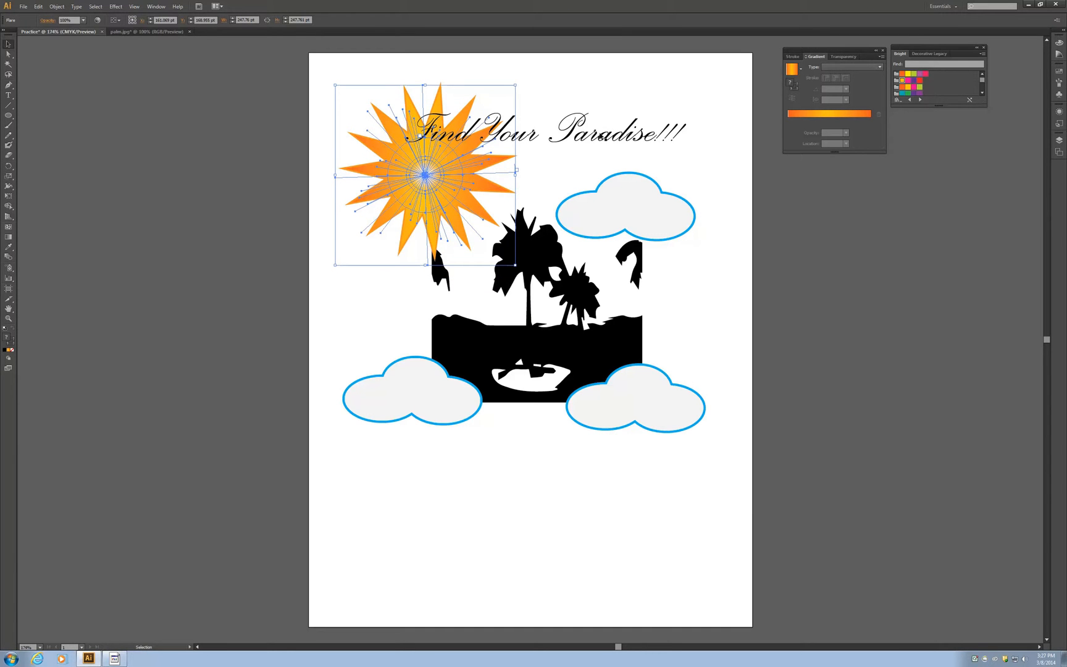
# Step: Move the headline slightly down and left so it crosses the sun just above the upper-right cloud
pyautogui.click(600, 136)
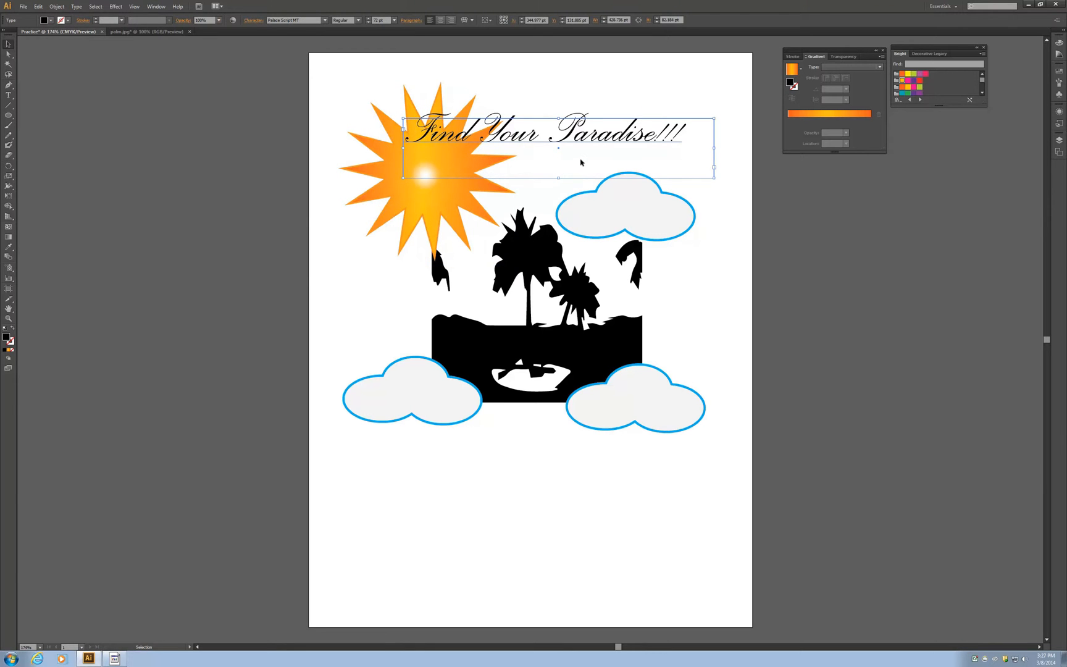
pyautogui.moveTo(582, 156); pyautogui.dragTo(581, 184)
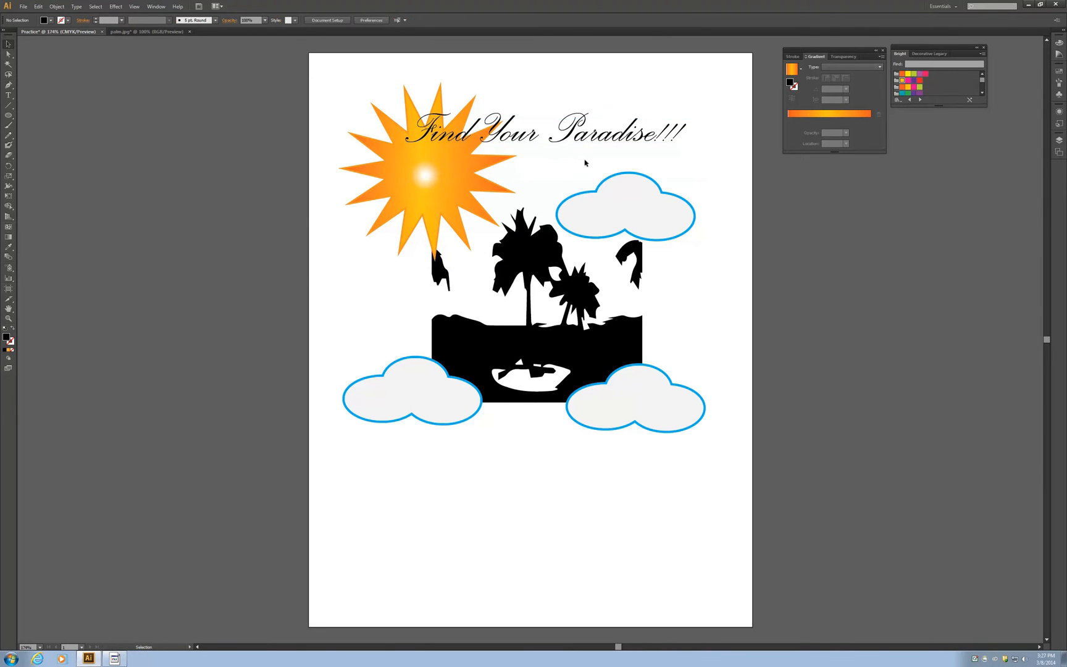
pyautogui.click(591, 138)
pyautogui.moveTo(612, 120); pyautogui.dragTo(602, 147)
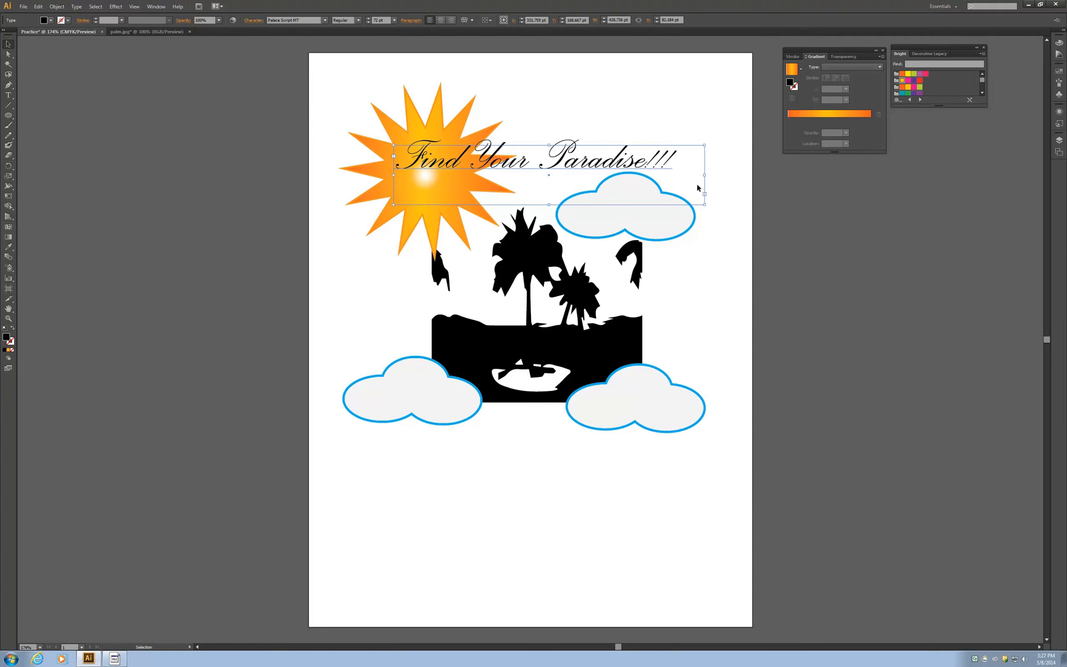
# Step: Fill all of the headline text with the bright pink swatch and finish editing it
pyautogui.click(8, 94)
pyautogui.moveTo(672, 157); pyautogui.dragTo(401, 142)
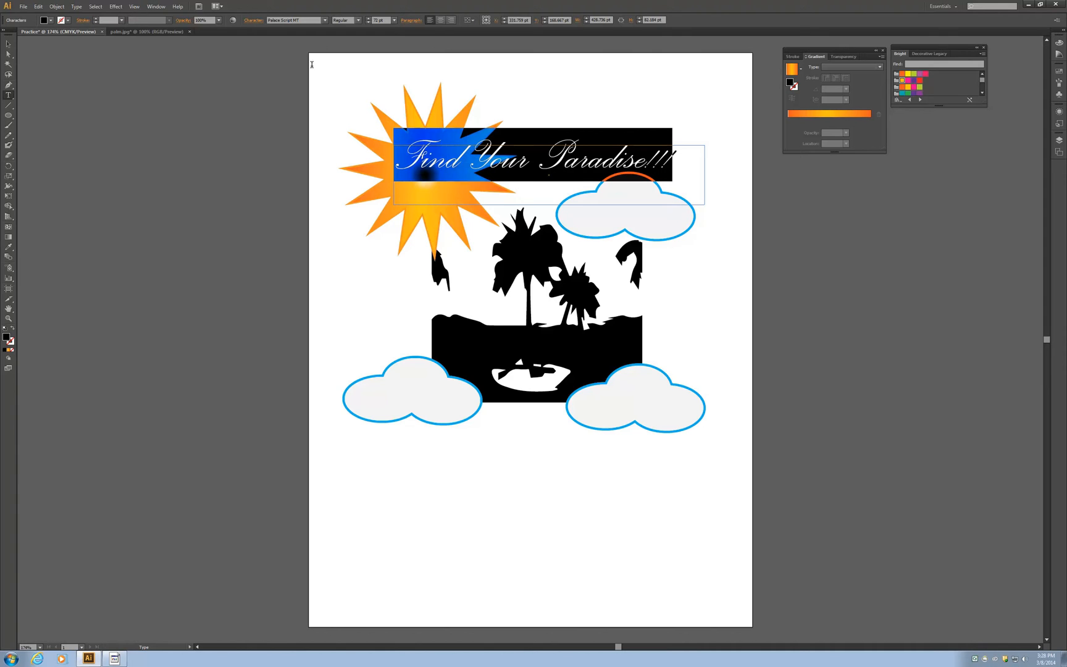
pyautogui.click(52, 21)
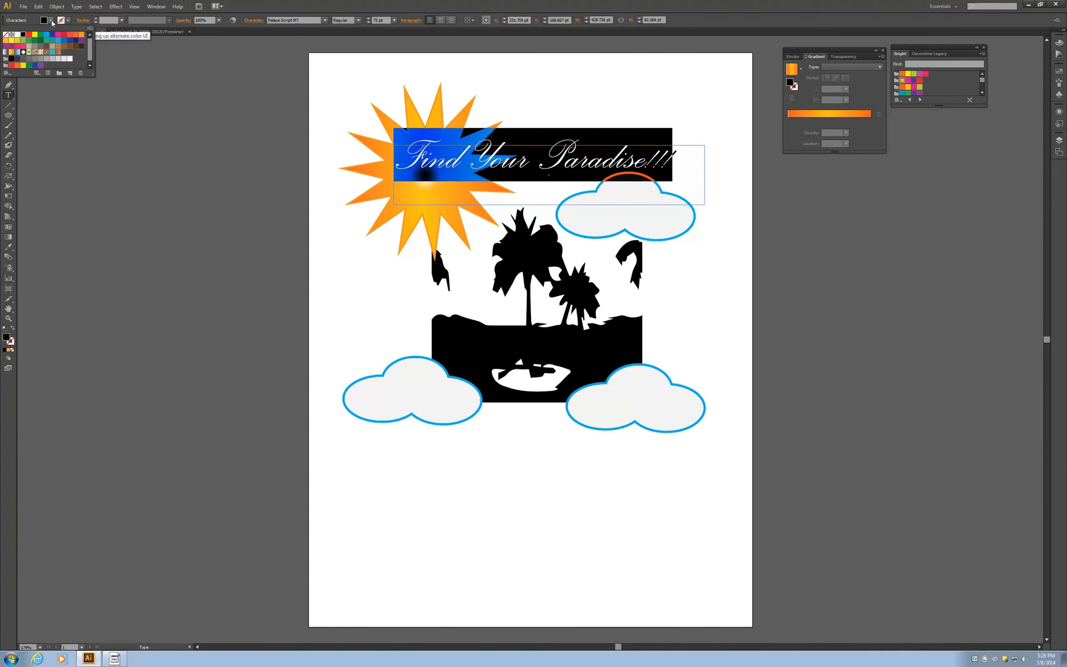
pyautogui.click(56, 36)
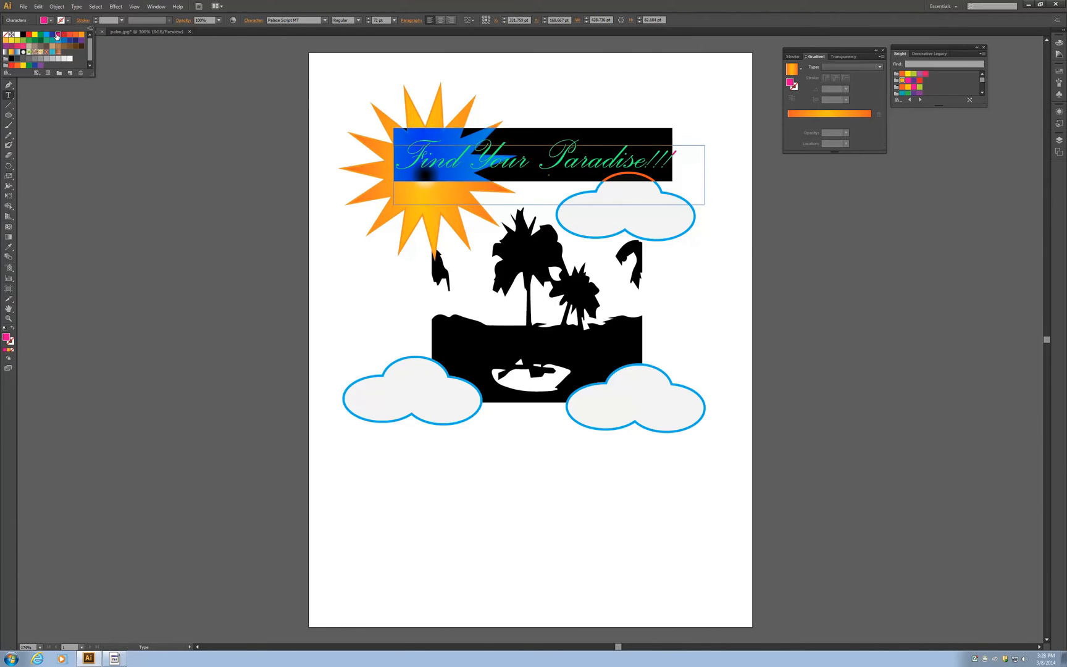
pyautogui.press('Escape')
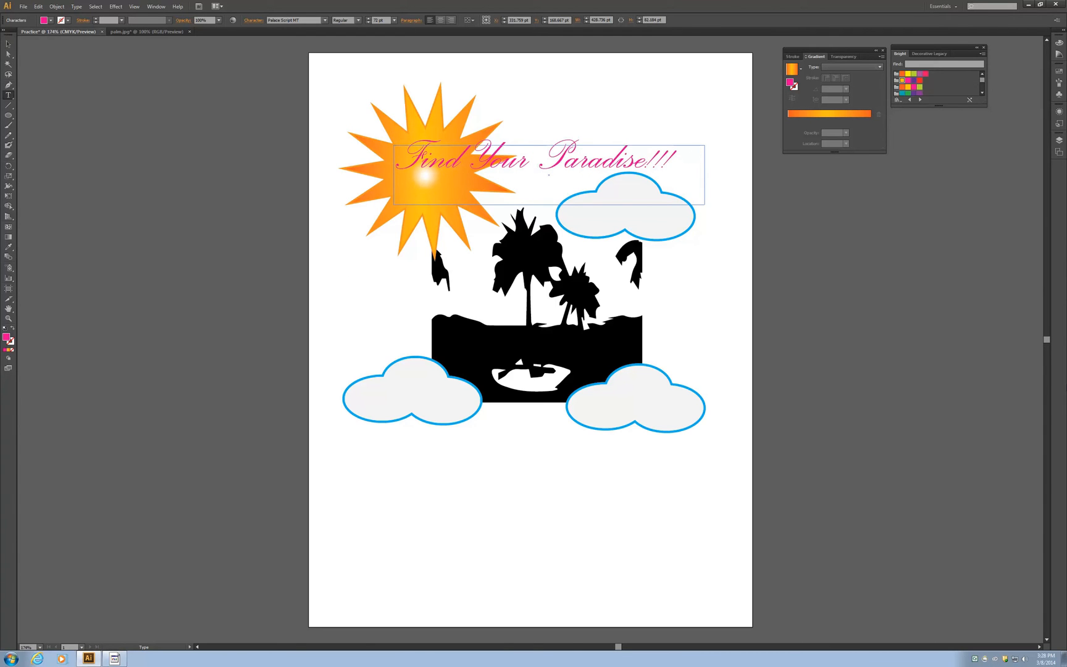
# Step: Save the illustration as Practice.ai on the T: drive, replacing the existing file and accepting the Illustrator CS6 options
pyautogui.click(23, 7)
pyautogui.click(49, 90)
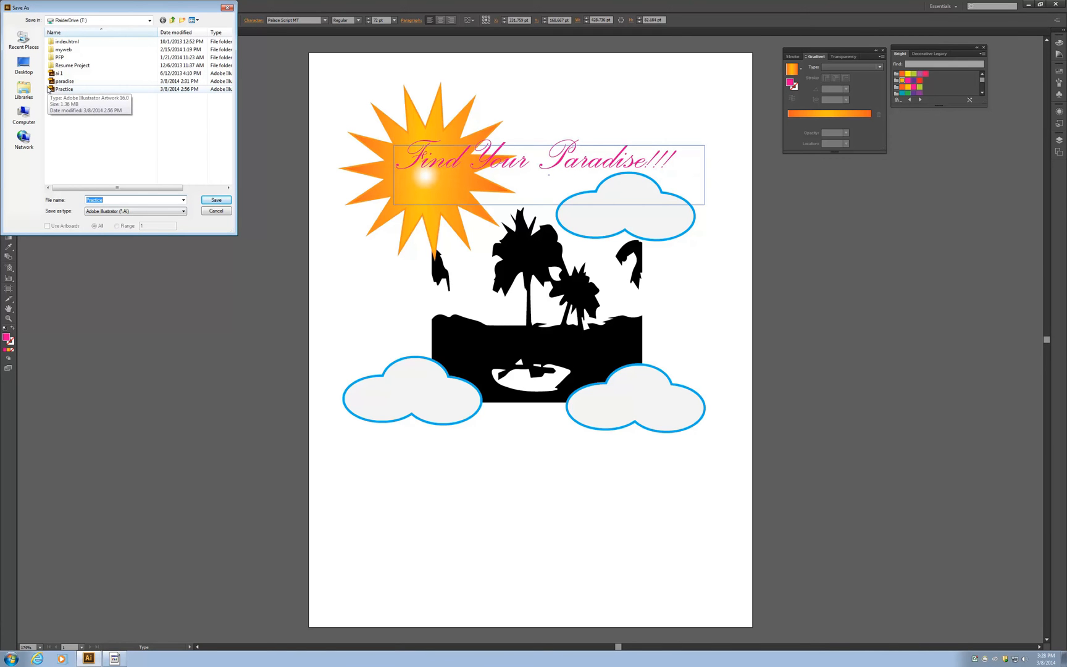
pyautogui.click(217, 202)
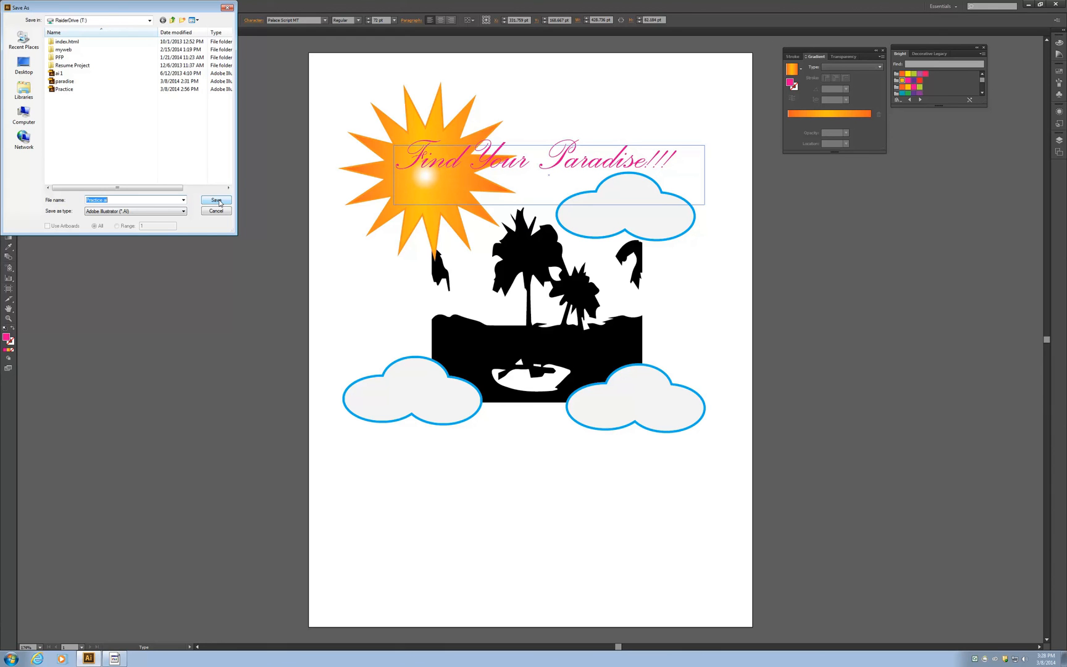
pyautogui.click(219, 201)
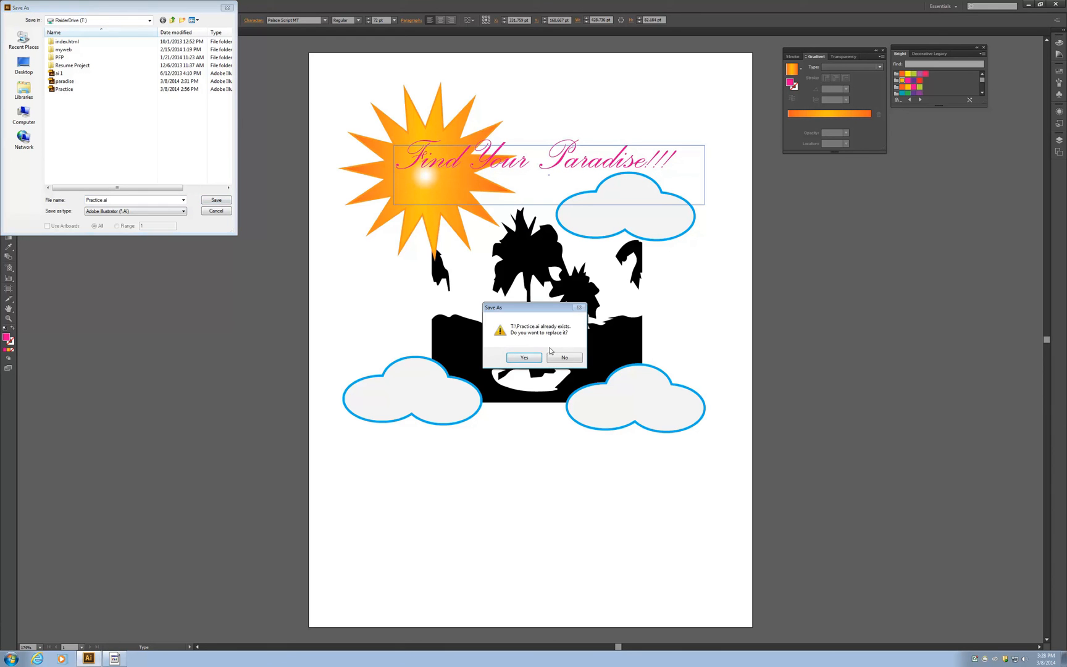
pyautogui.click(524, 359)
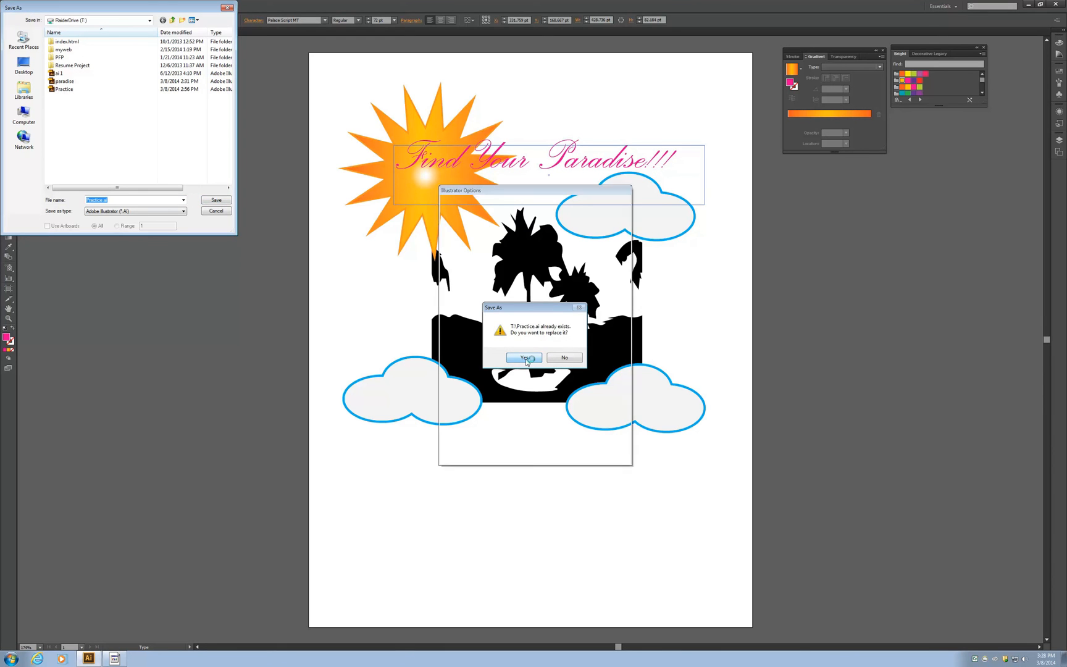
pyautogui.click(563, 447)
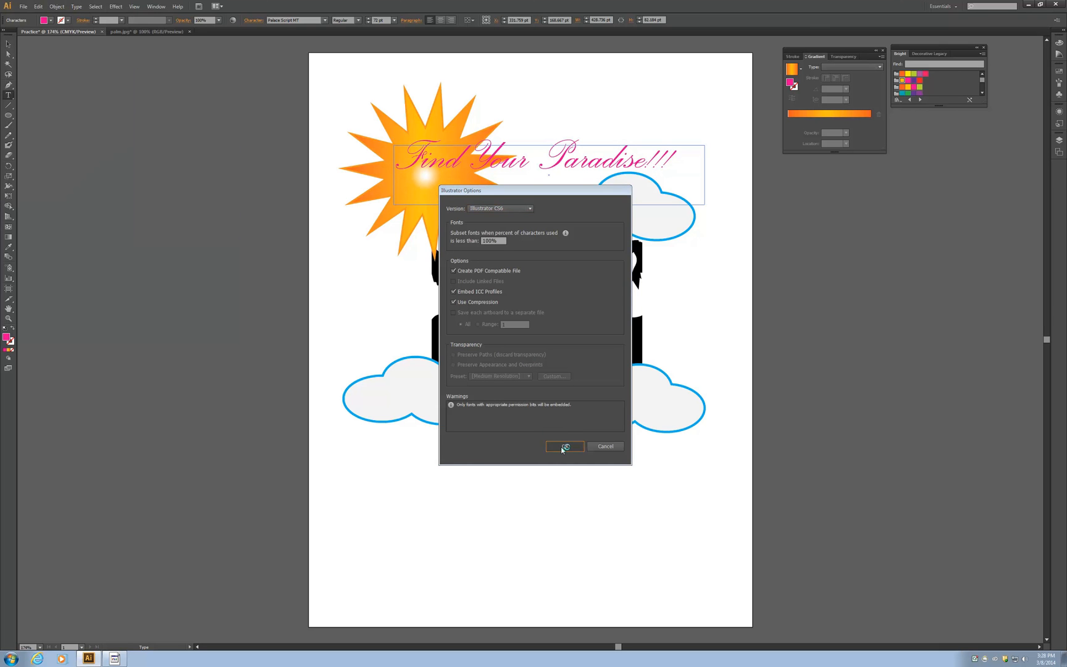